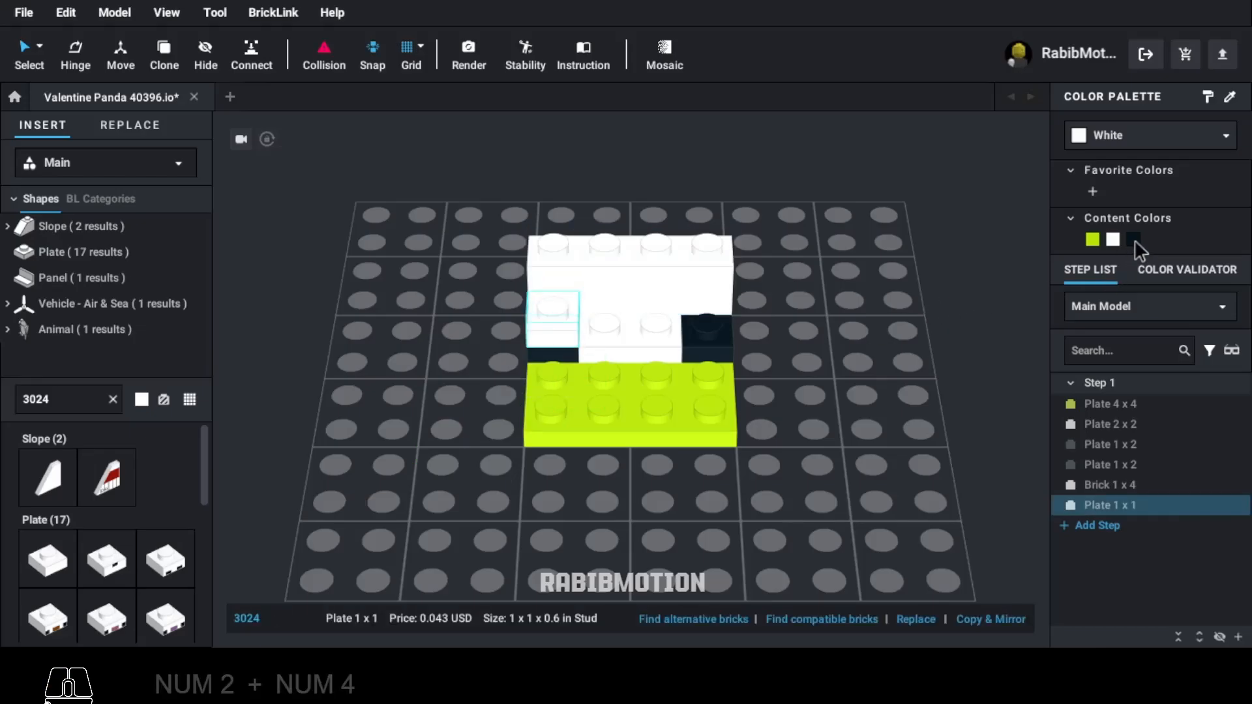
Colour the selected 1 x 1 plate black and clone it onto the black plate at the model's right side.
click(1134, 240)
key(c)
click(711, 329)
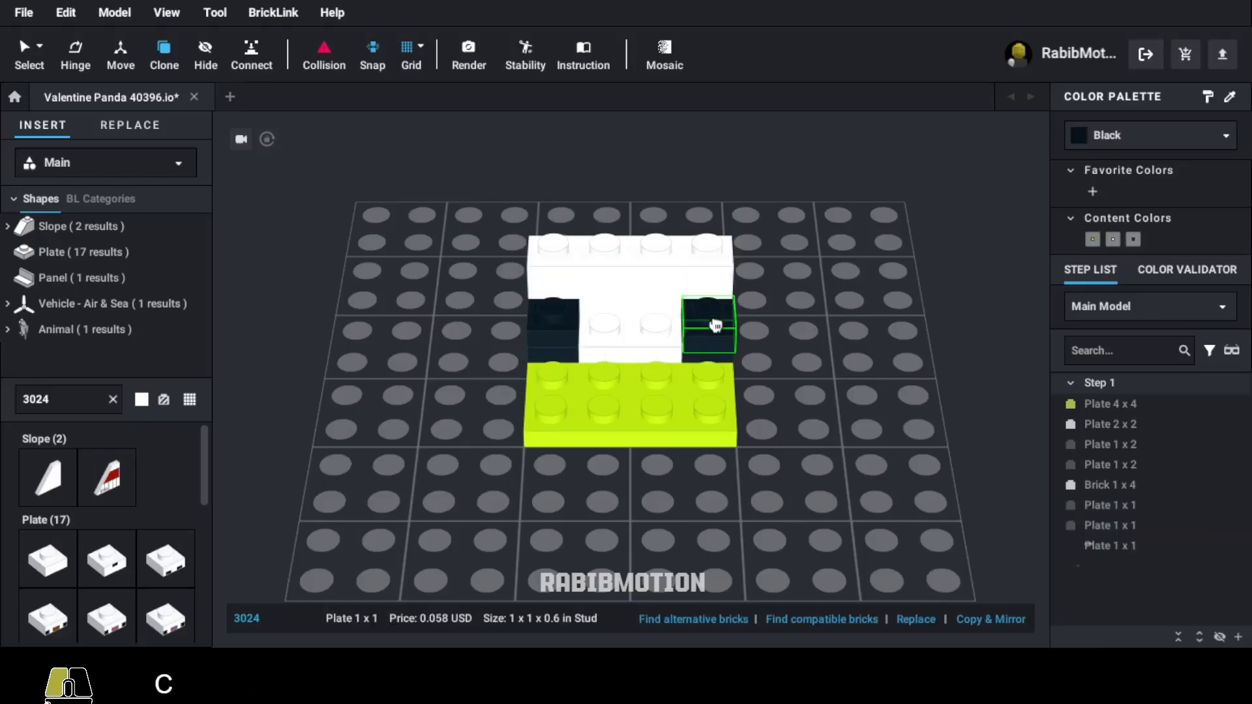
key(Escape)
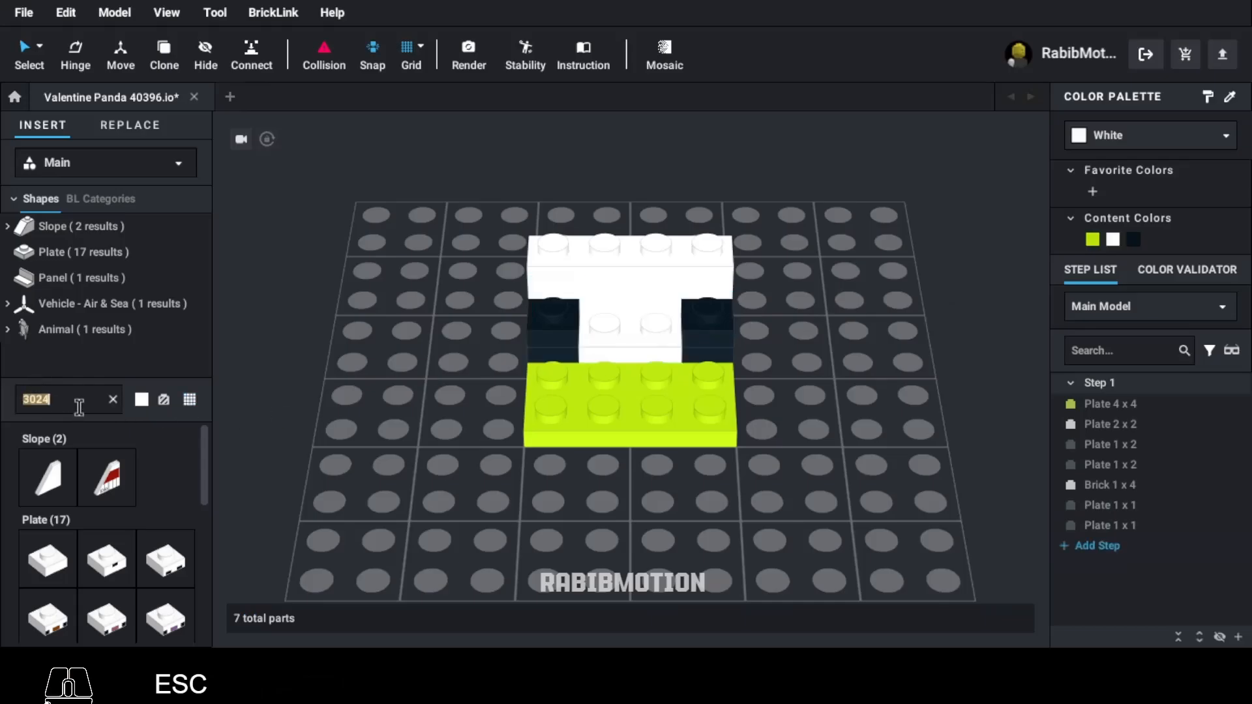
Place curved slope 6091 on the left black 1 x 1 plate and colour it black.
click(79, 407)
text(6091)
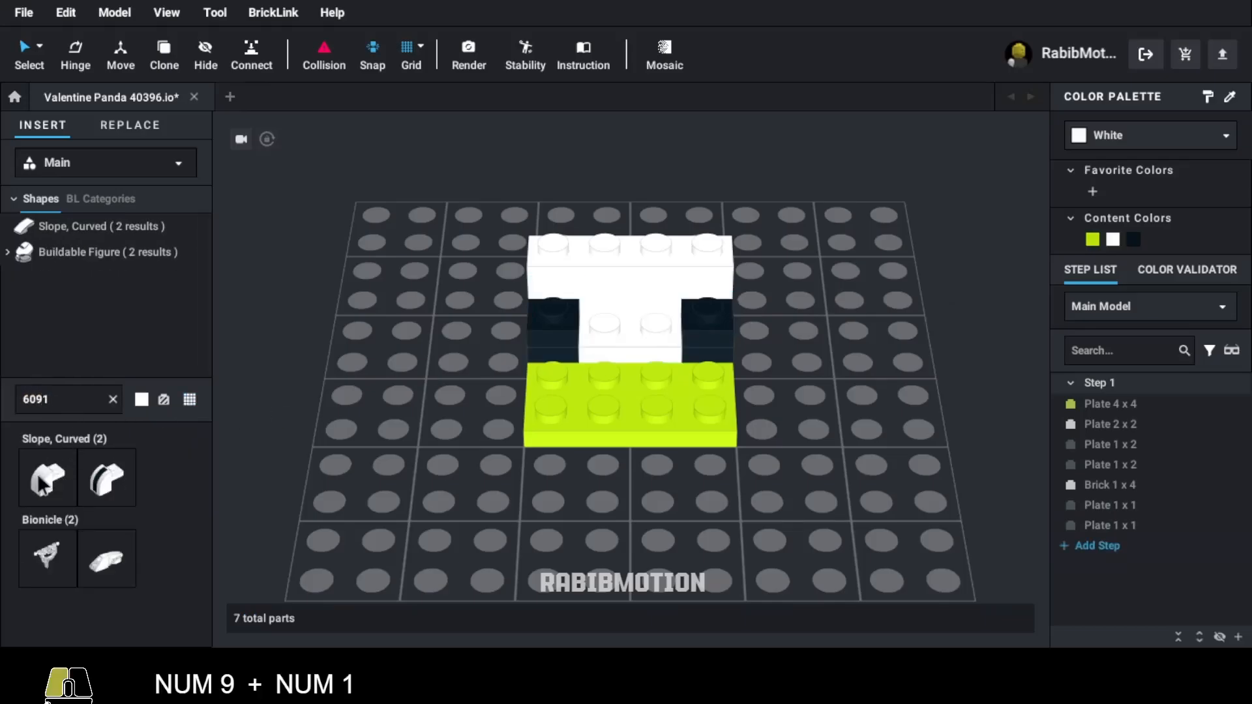
click(41, 484)
click(554, 303)
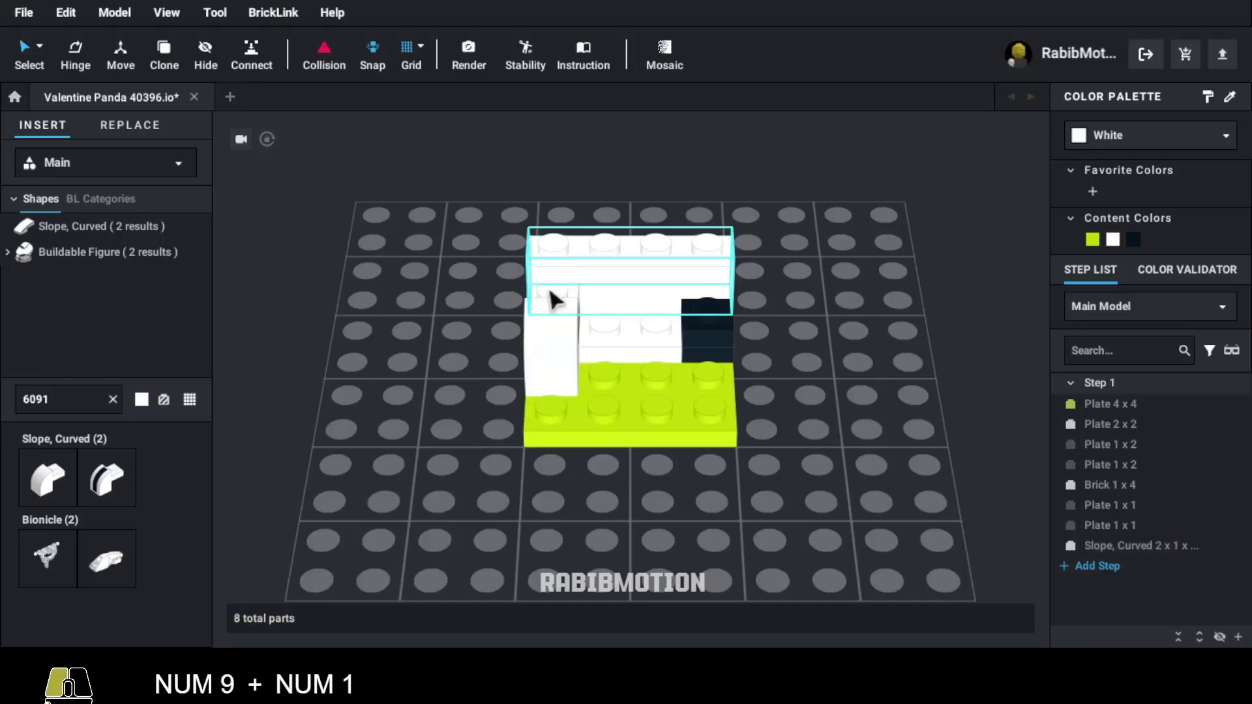
click(1133, 240)
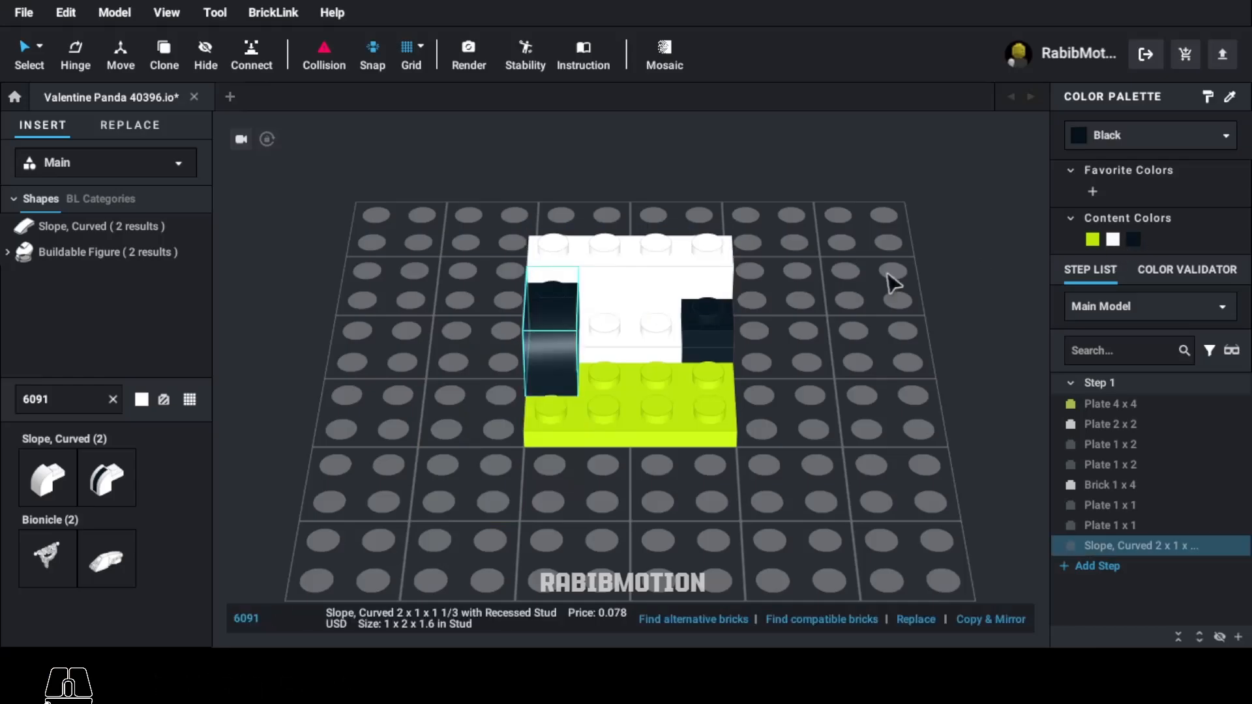
Clone the black curved slope onto the right black 1 x 1 plate.
key(c)
click(716, 308)
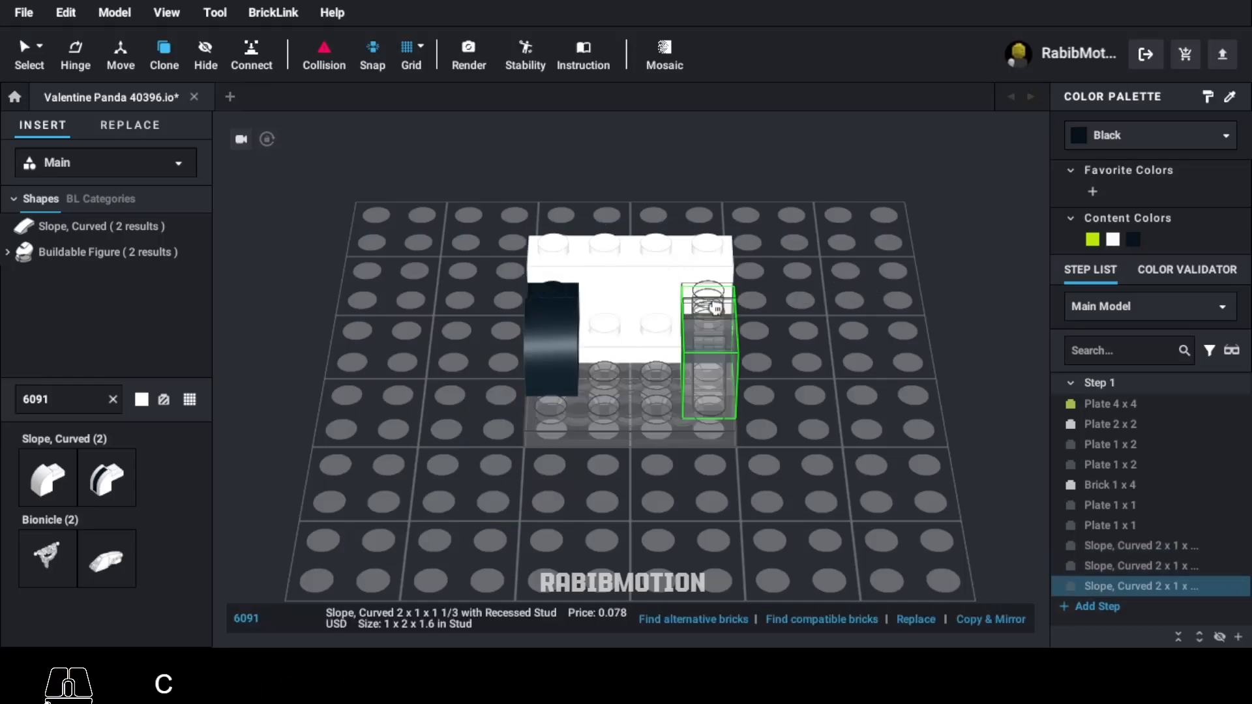
key(Escape)
Add a white 1 x 2 brick (3004) between the two black curved slopes.
click(80, 405)
text(3)
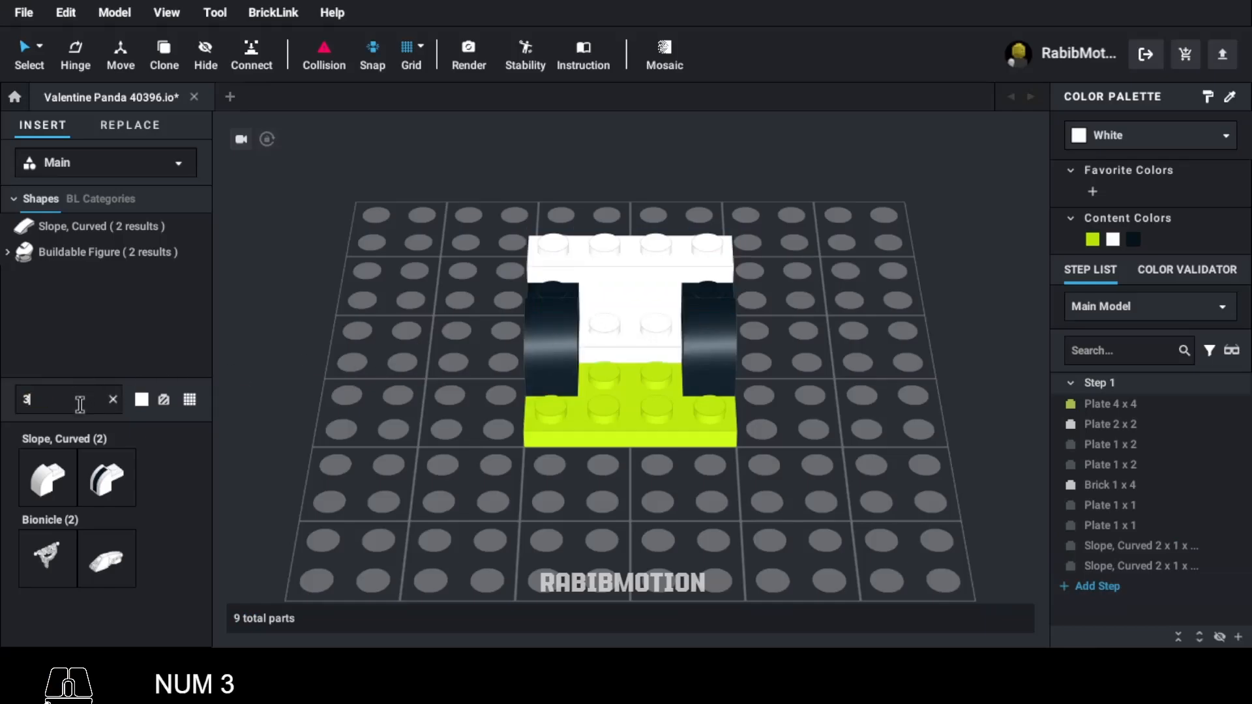
text(004)
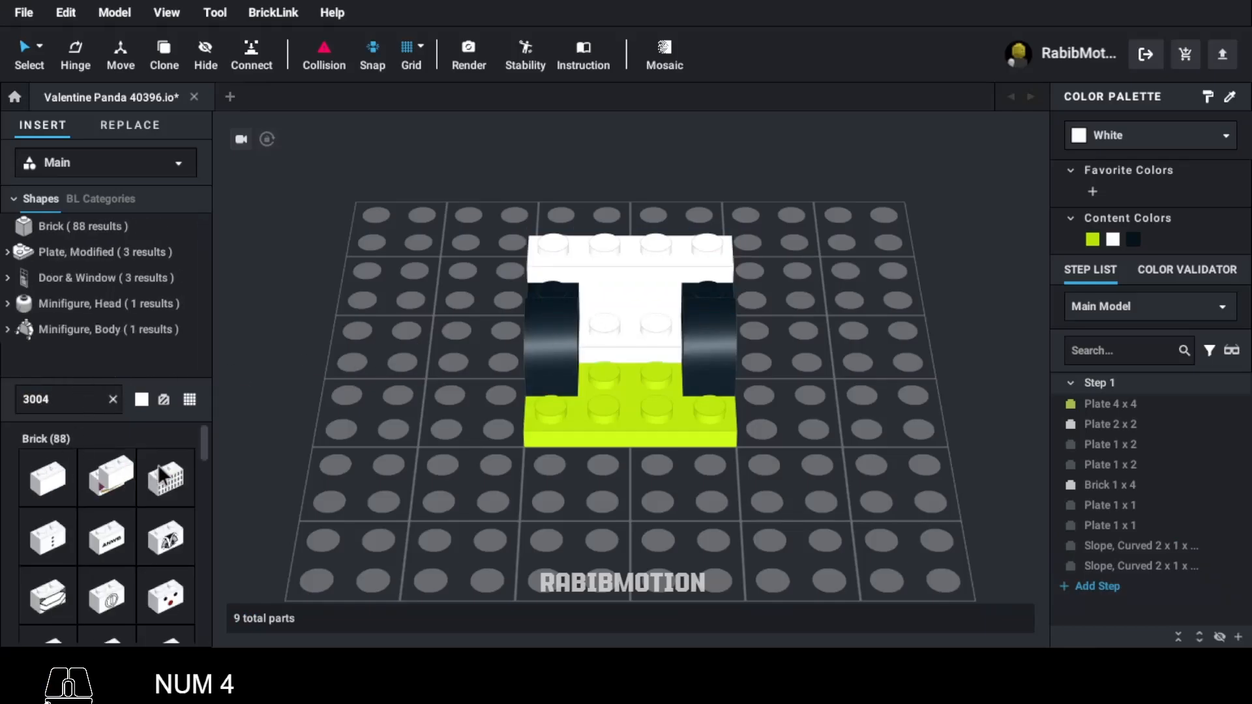
click(165, 478)
click(637, 317)
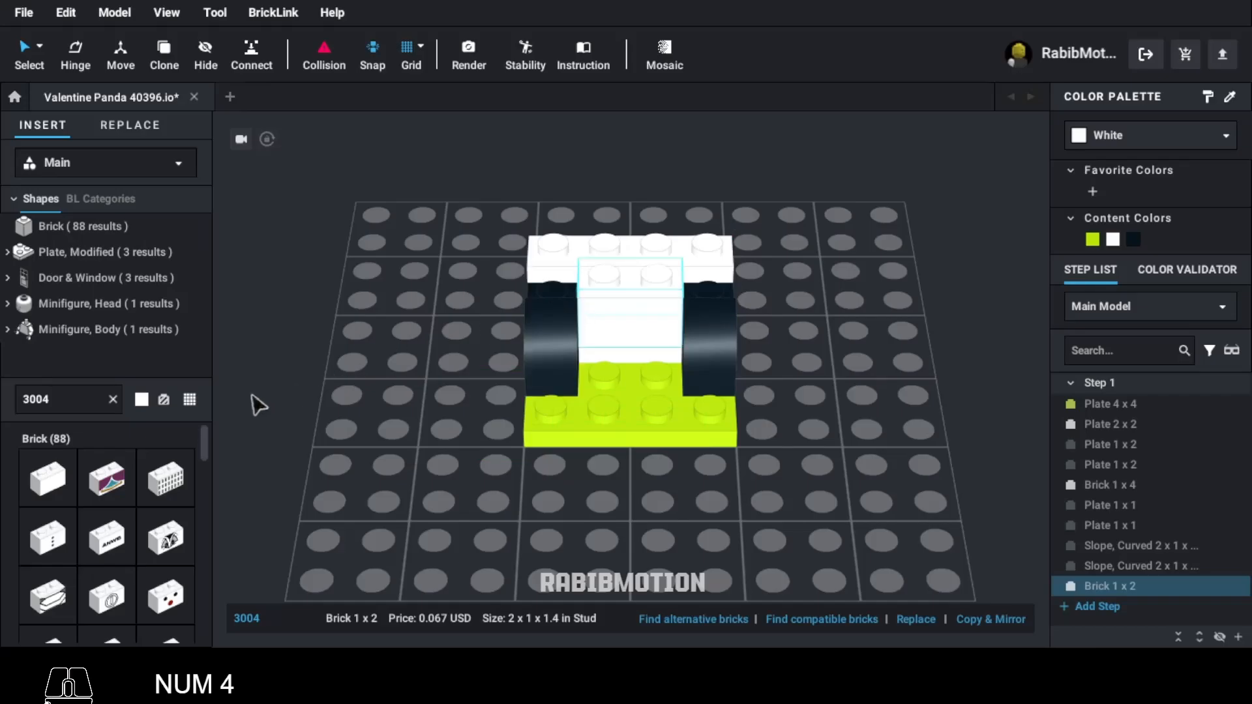
Add a white 1 x 1 plate (3024) on top of the left curved slope.
double_click(98, 396)
text(3024)
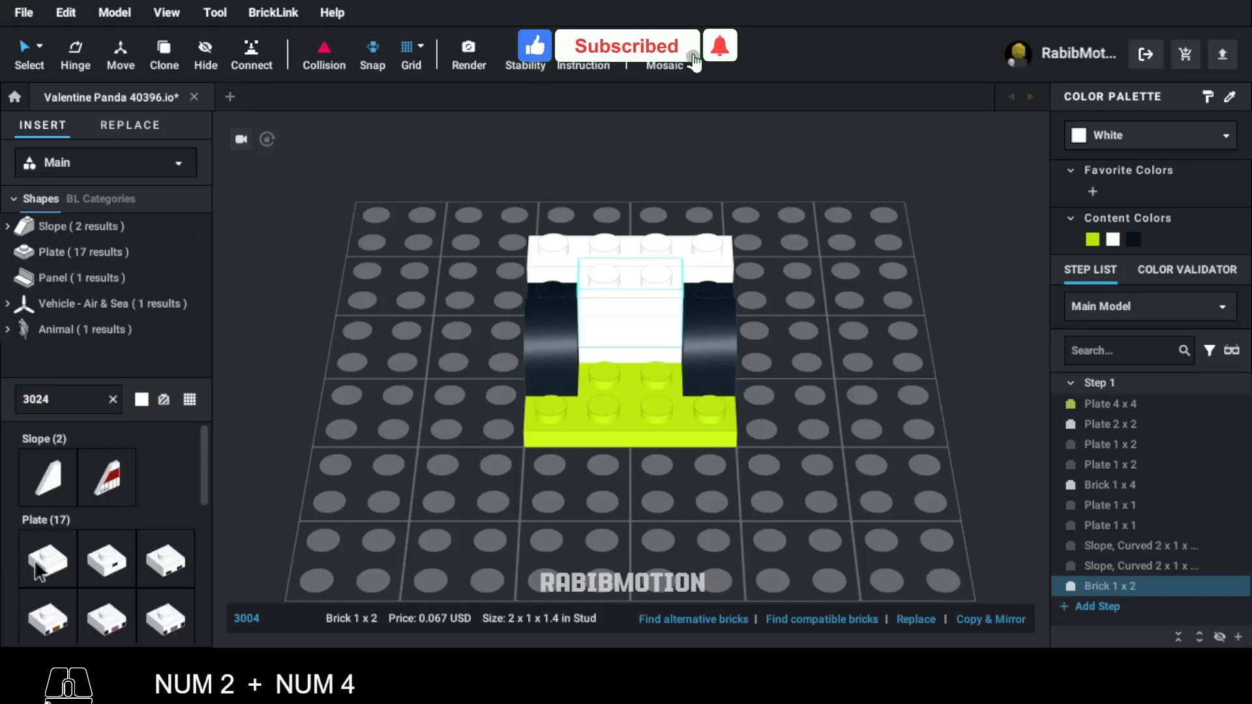
click(104, 534)
click(496, 289)
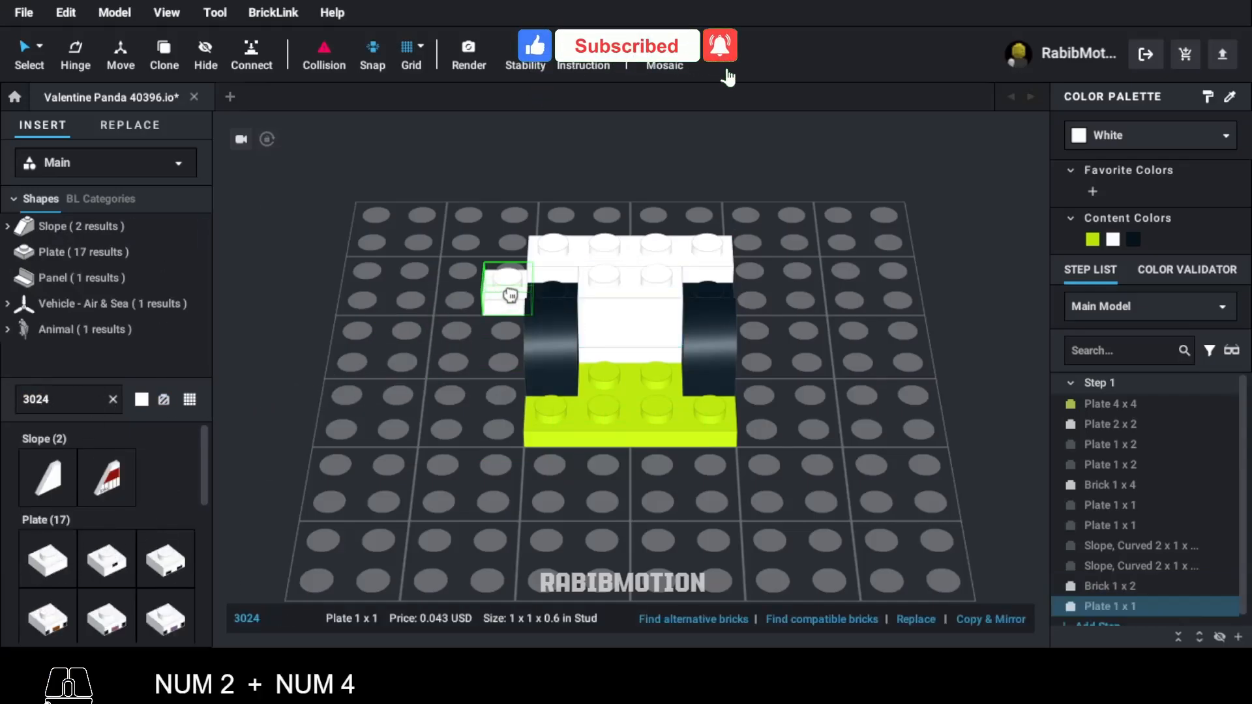
click(547, 289)
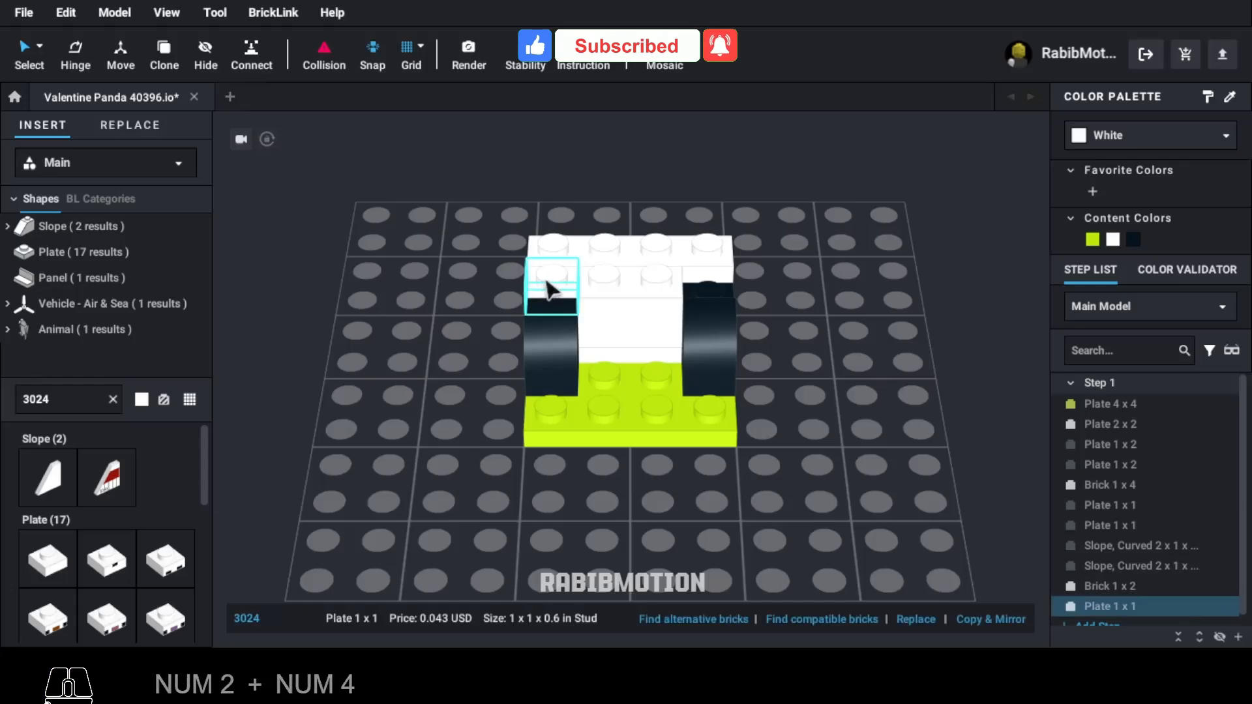
Clone the white 1 x 1 plate onto the right curved slope.
key(c)
click(723, 289)
key(Escape)
Find part 3020 and place the white 2 x 4 plate across the top of the body.
middle_drag(445, 434, 438, 493)
scroll(656, 551, up, 1)
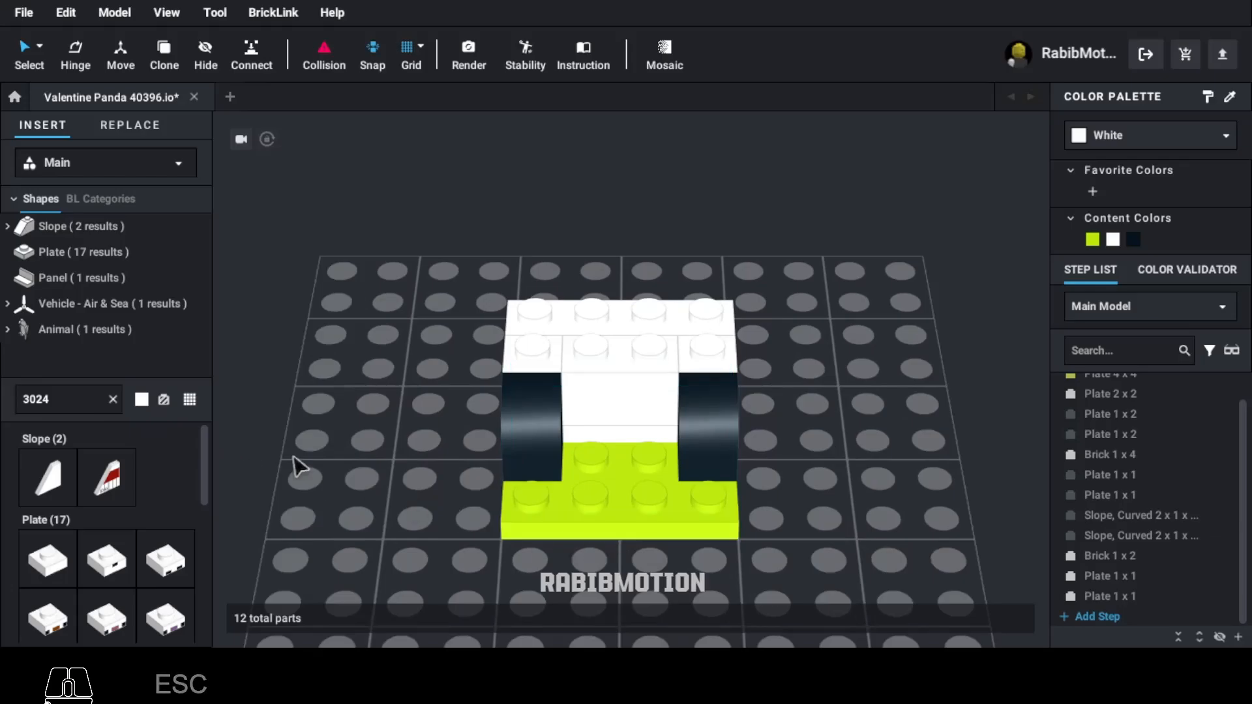
scroll(405, 496, down, 1)
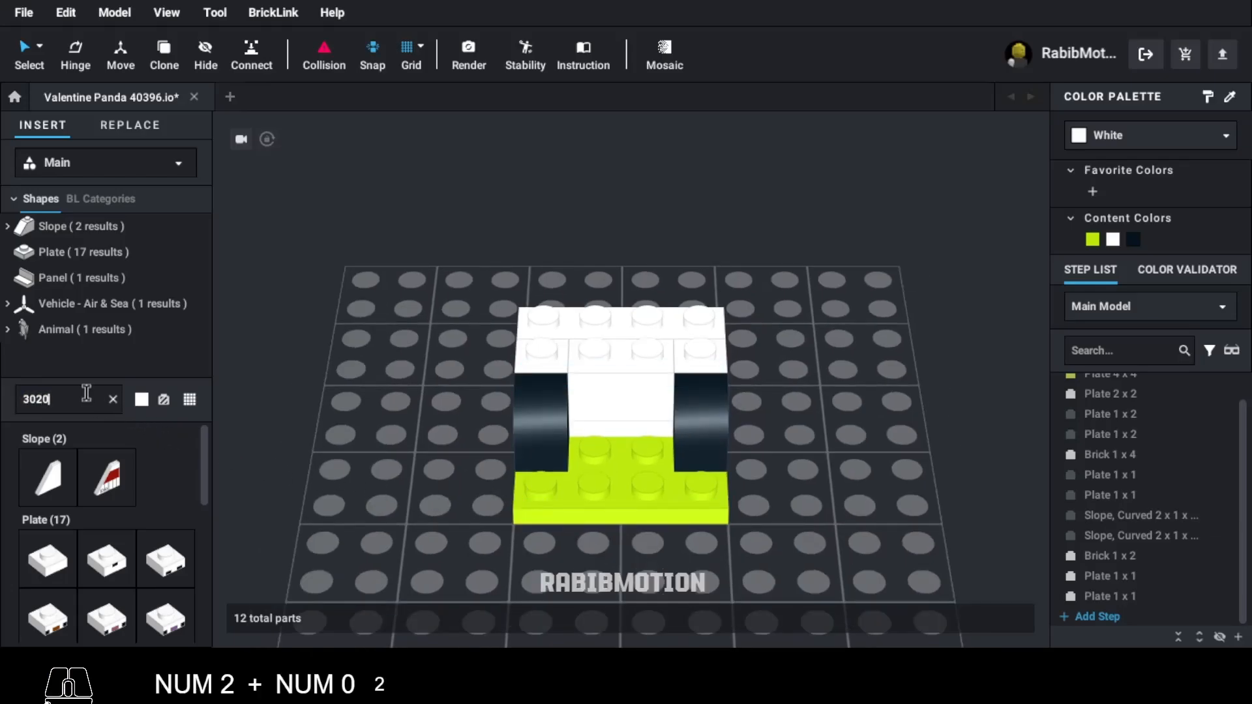
drag(97, 467, 621, 333)
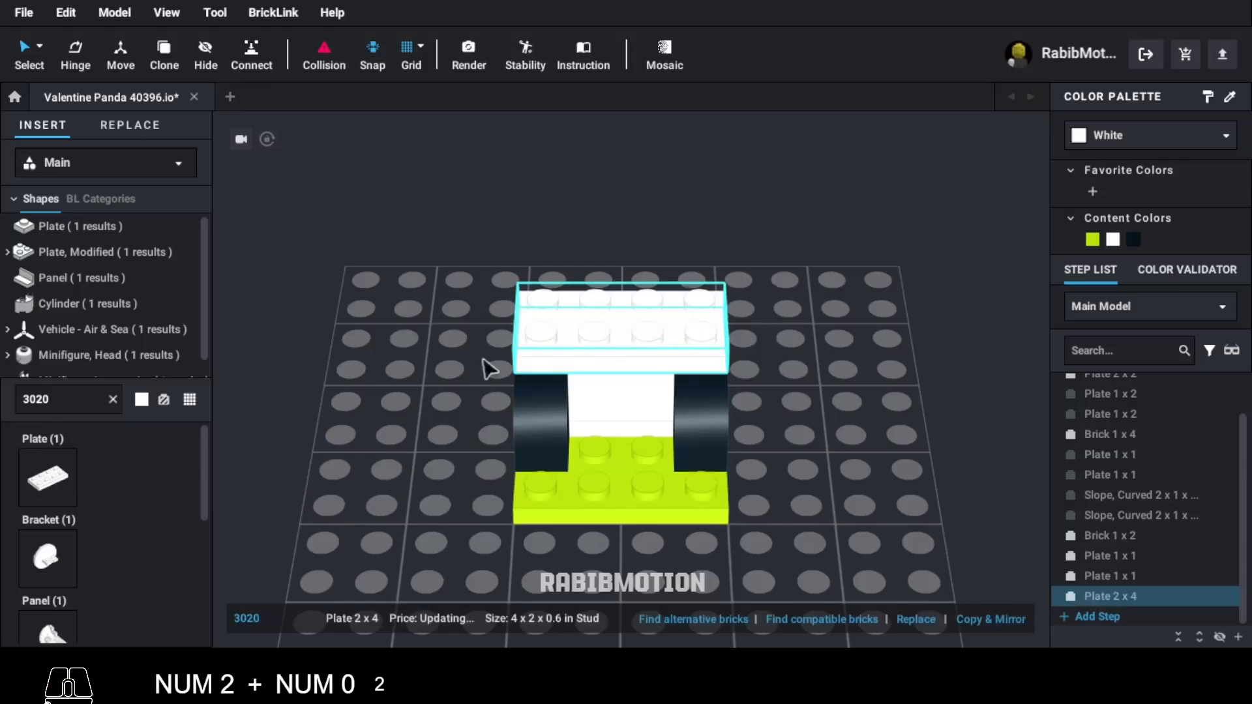
Place modified brick 11211 on the rear middle of the 2 x 4 plate, side studs facing backward, and colour it red.
double_click(100, 400)
text(11211)
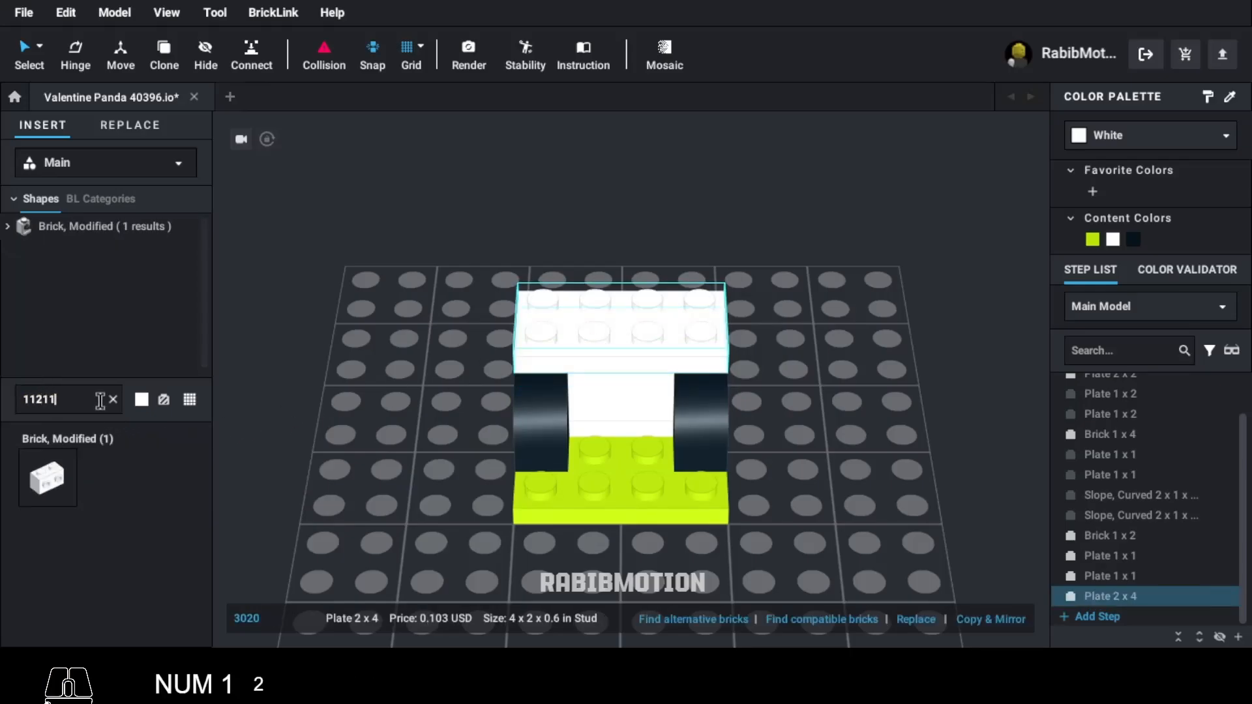
drag(60, 482, 398, 508)
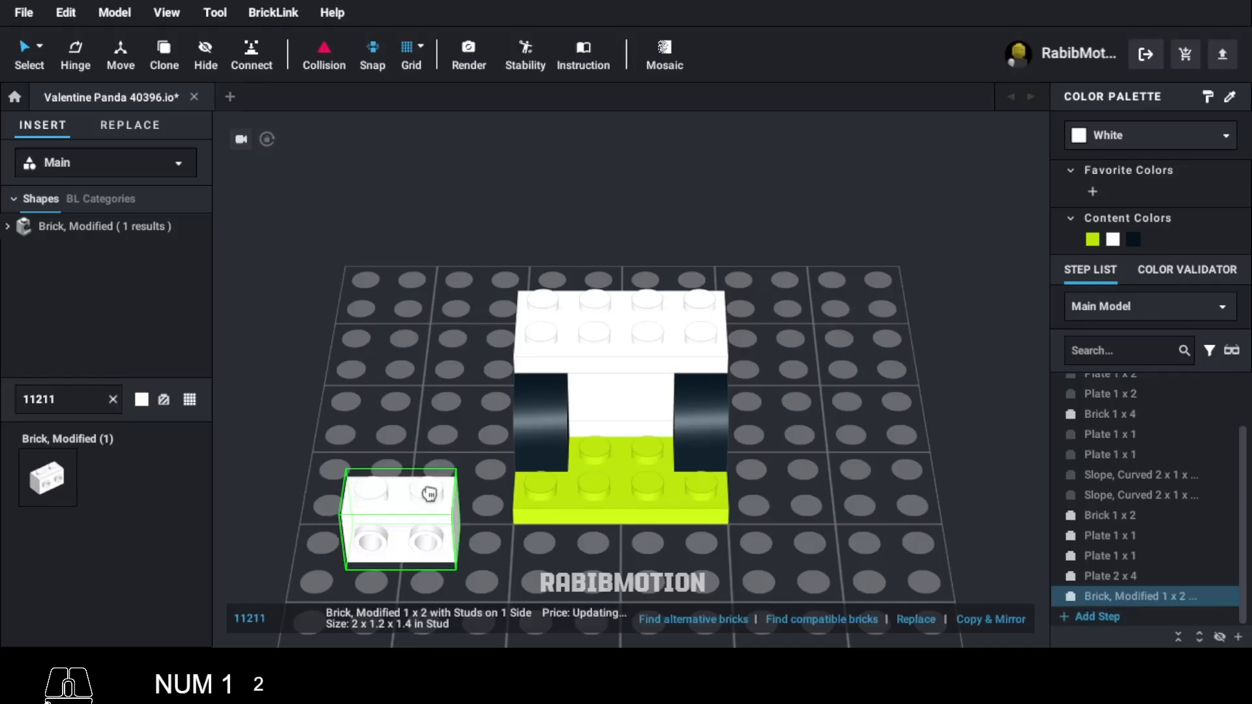
key(Right)
key(Right)
drag(478, 390, 639, 260)
click(1149, 137)
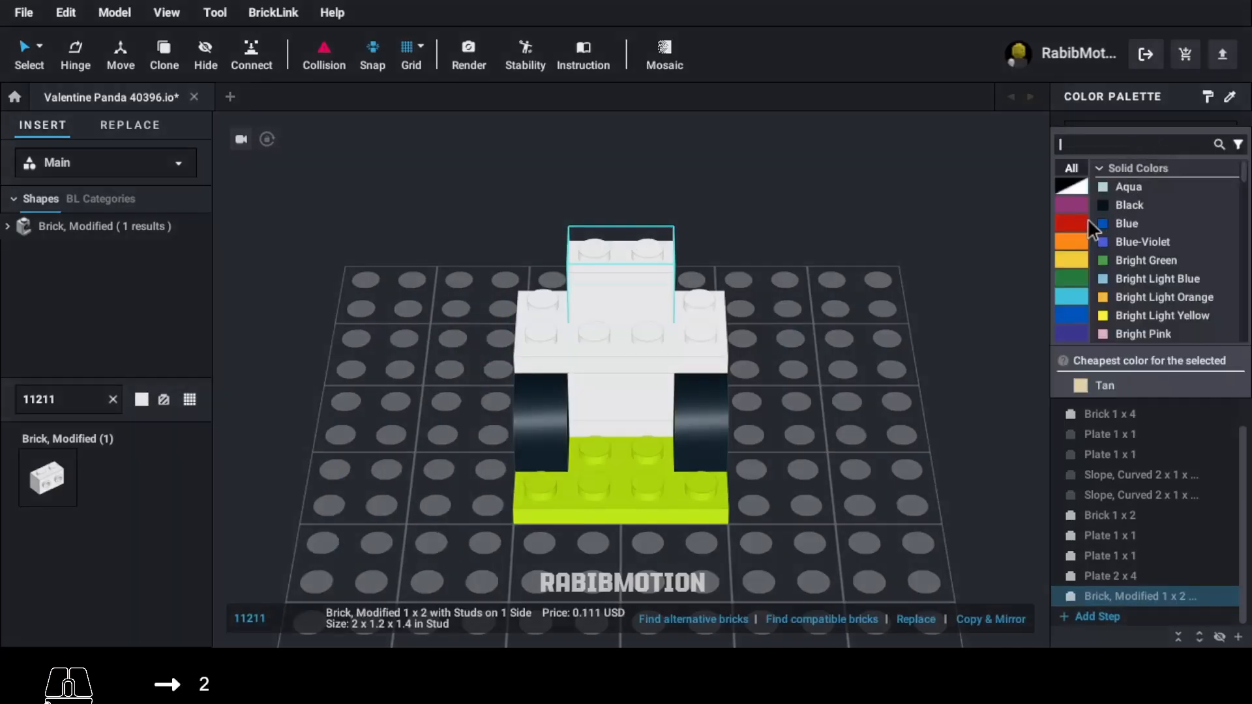
click(1101, 260)
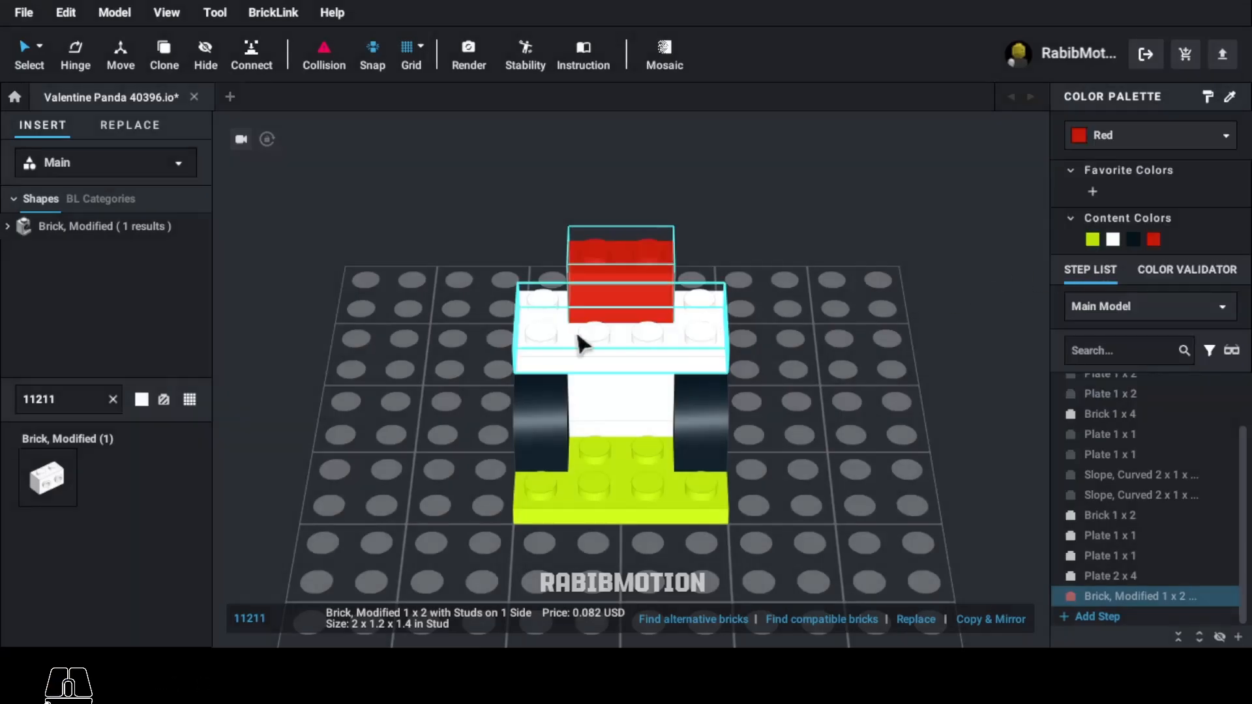
Add a black 1 x 1 plate (3024) on each side of the red brick, cloning the first for the second.
text(3024)
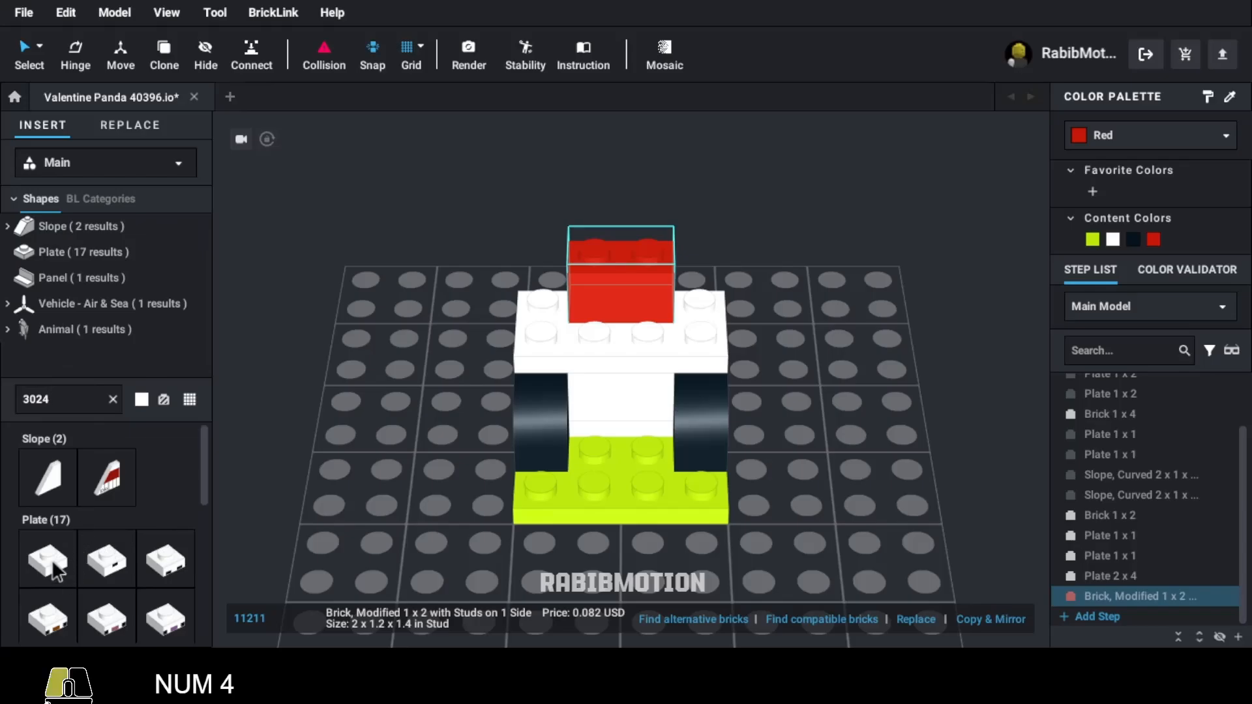
drag(55, 570, 538, 295)
click(1136, 240)
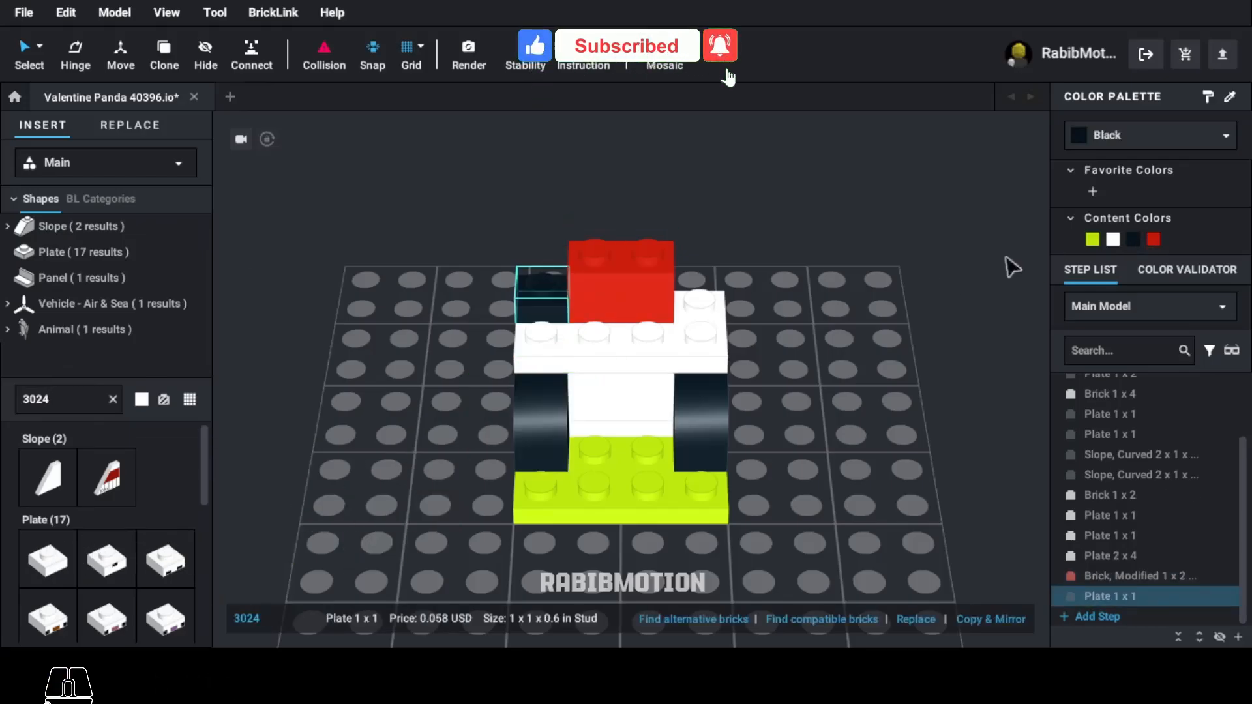
key(c)
click(701, 297)
key(Escape)
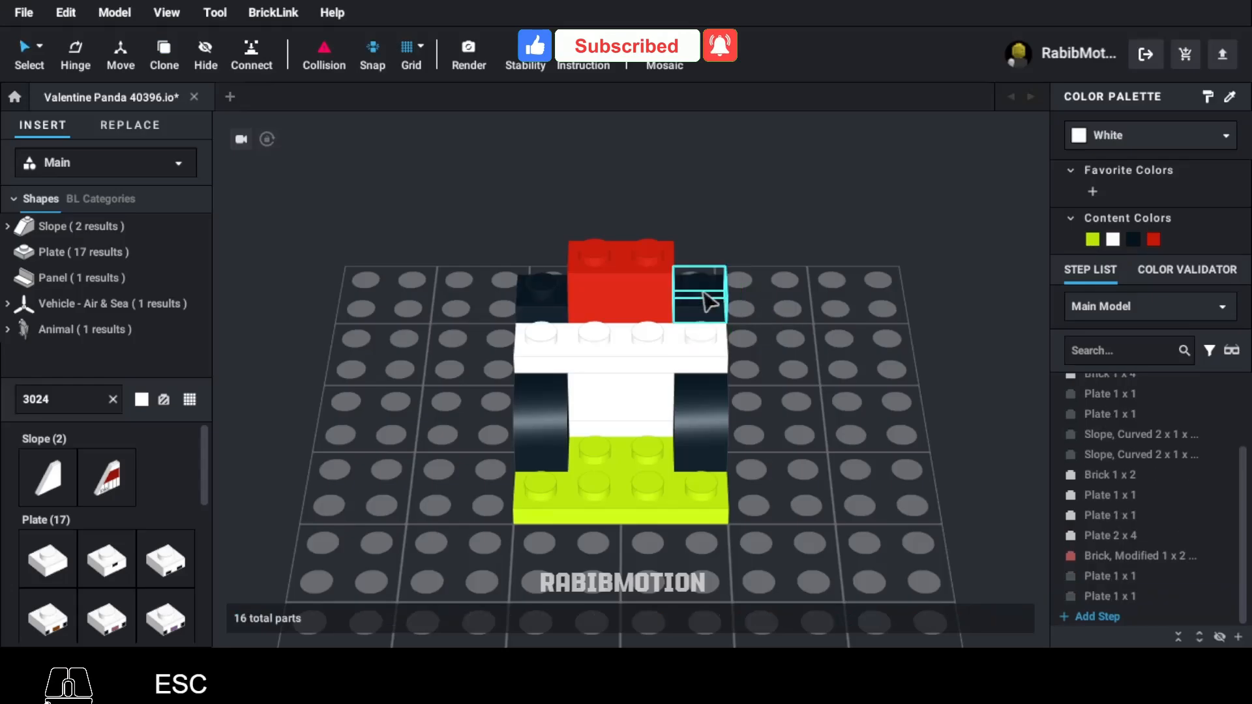
Place inverted bracket 36840 on the front left stud of the 2 x 4 plate, rotated so its side stud faces outward.
double_click(95, 408)
text(3)
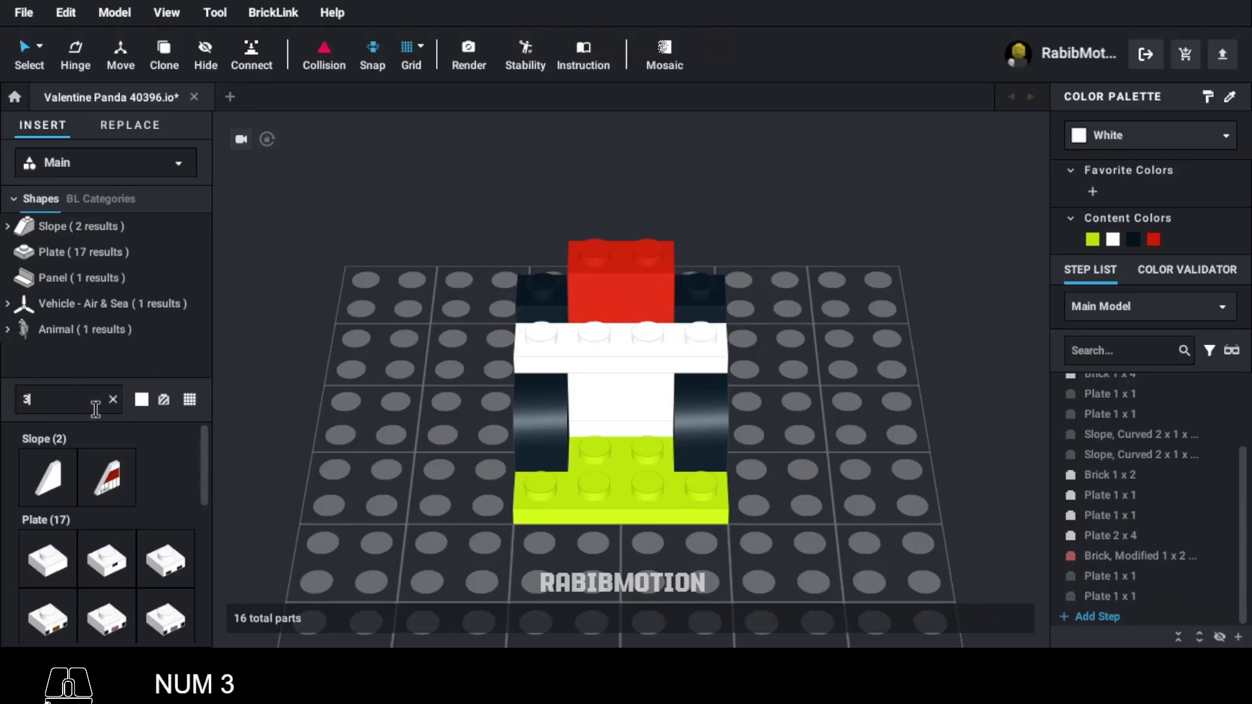
text(6840)
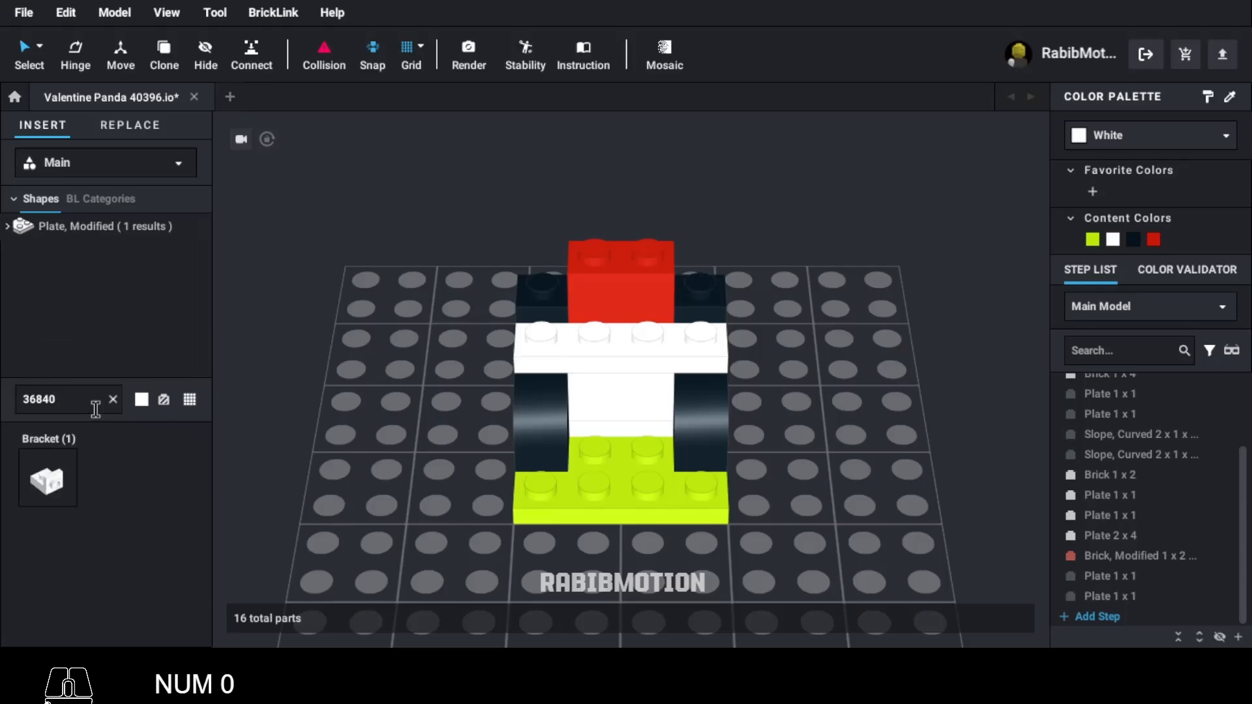
click(47, 486)
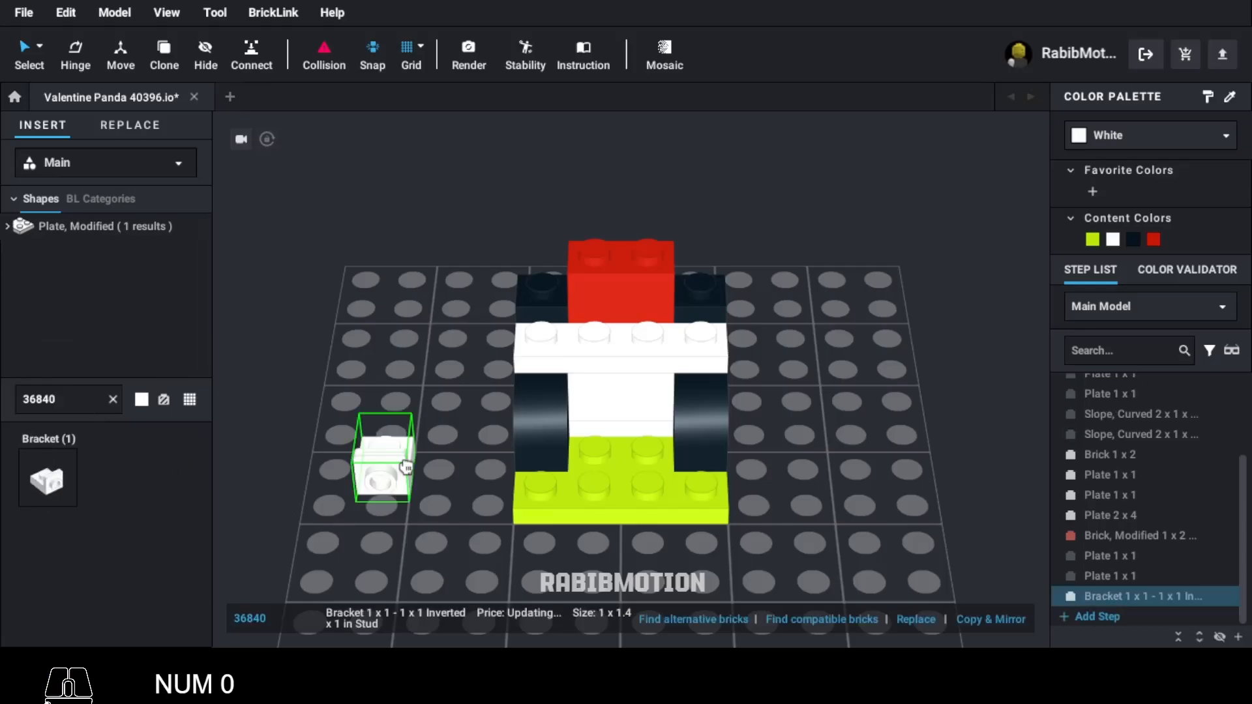
key(Right)
click(559, 329)
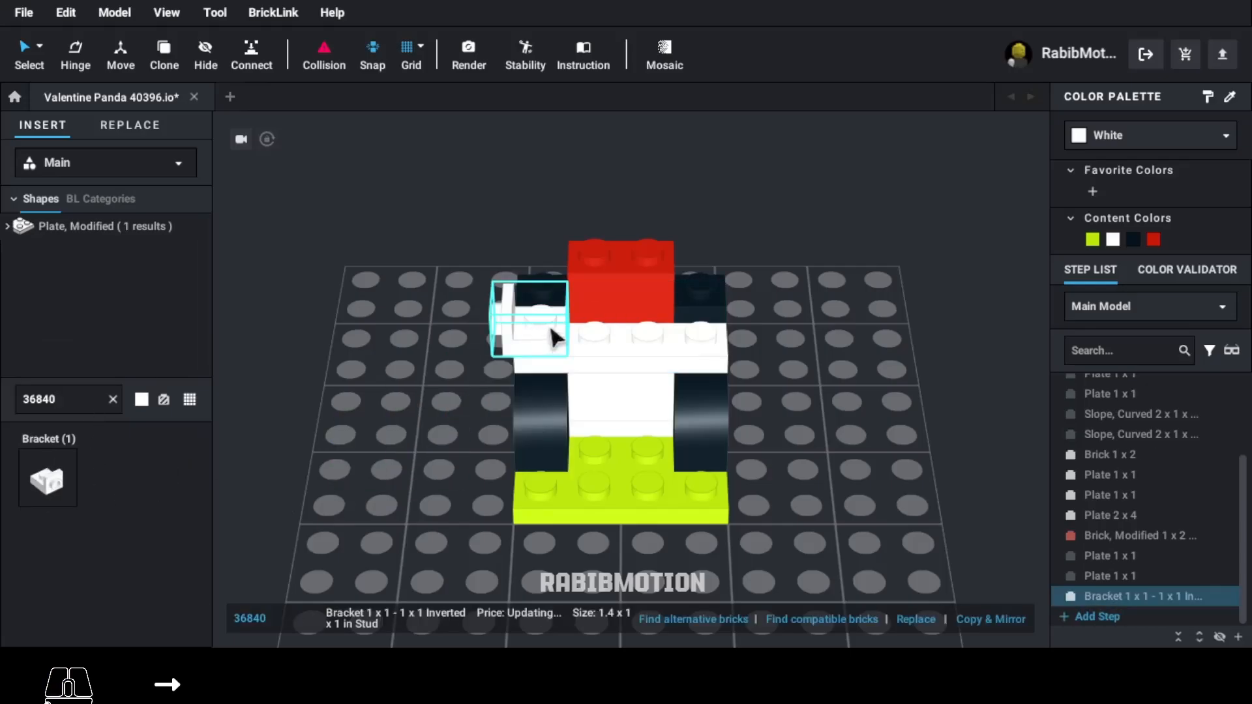
Colour the bracket black and place a mirrored copy on the front right stud of the 2 x 4 plate.
click(1134, 241)
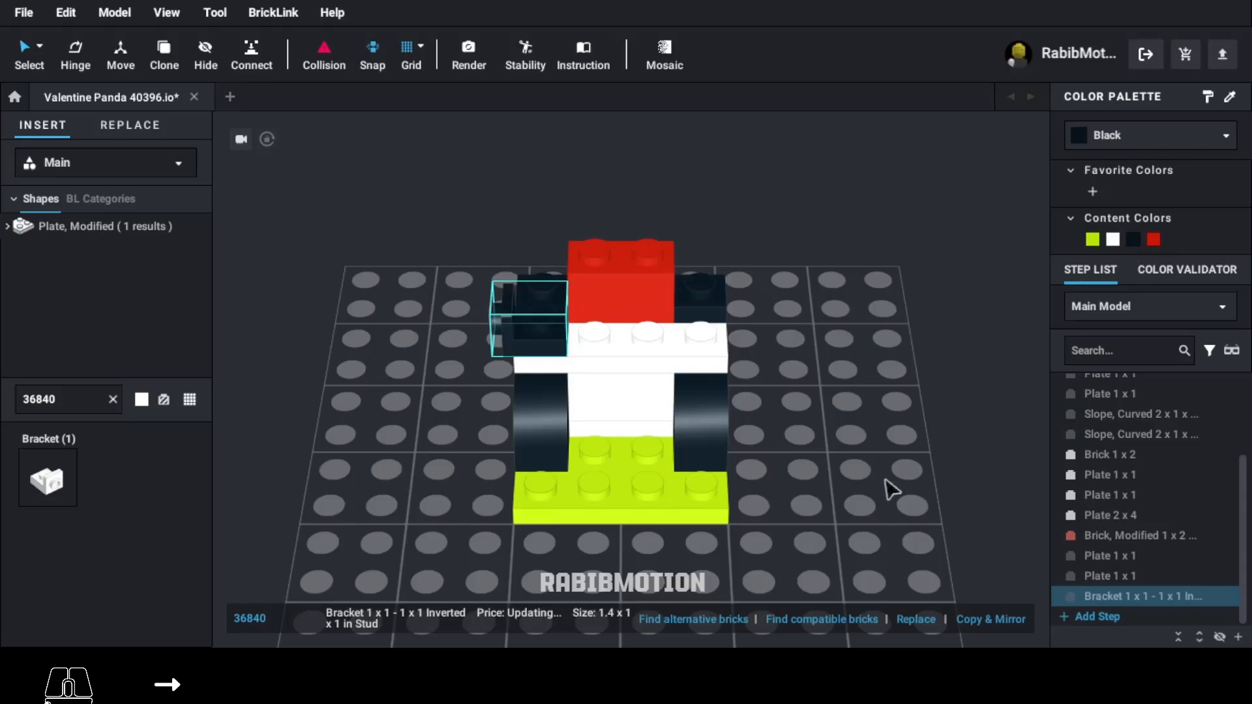
click(995, 620)
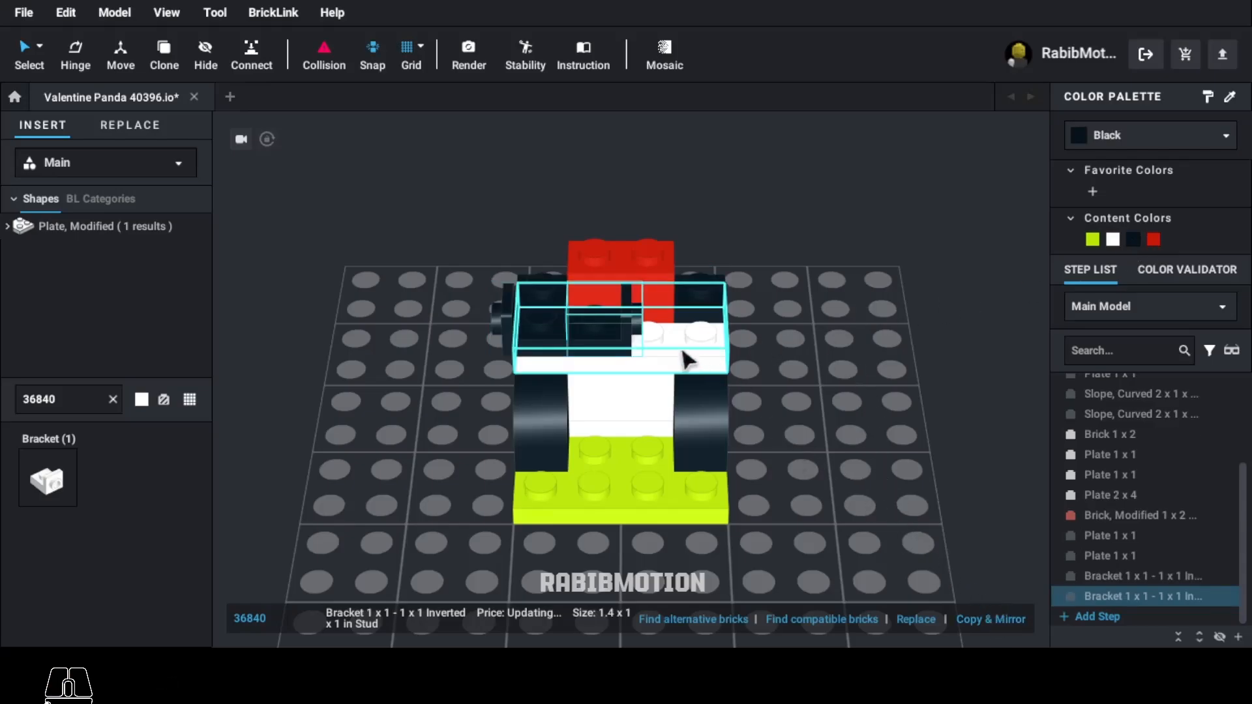
drag(634, 353, 725, 344)
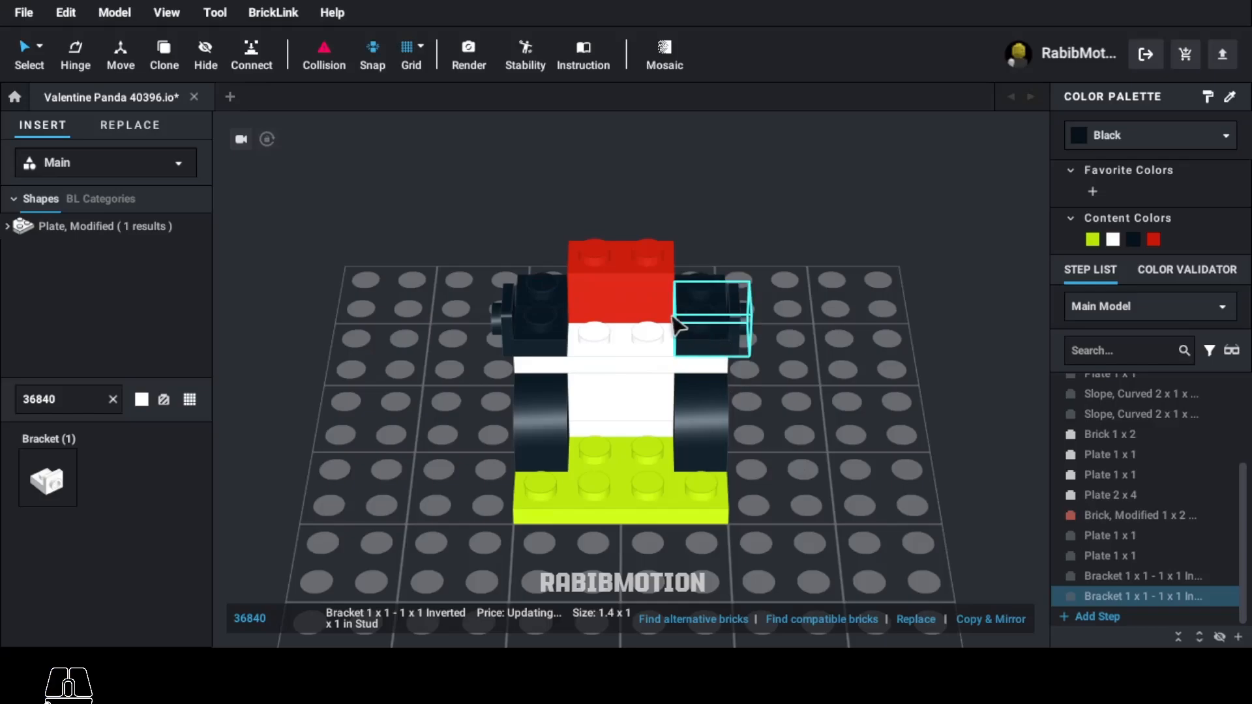
Clone the red modified brick, turn it so its side studs face forward, and place it in front of the original.
click(656, 296)
key(c)
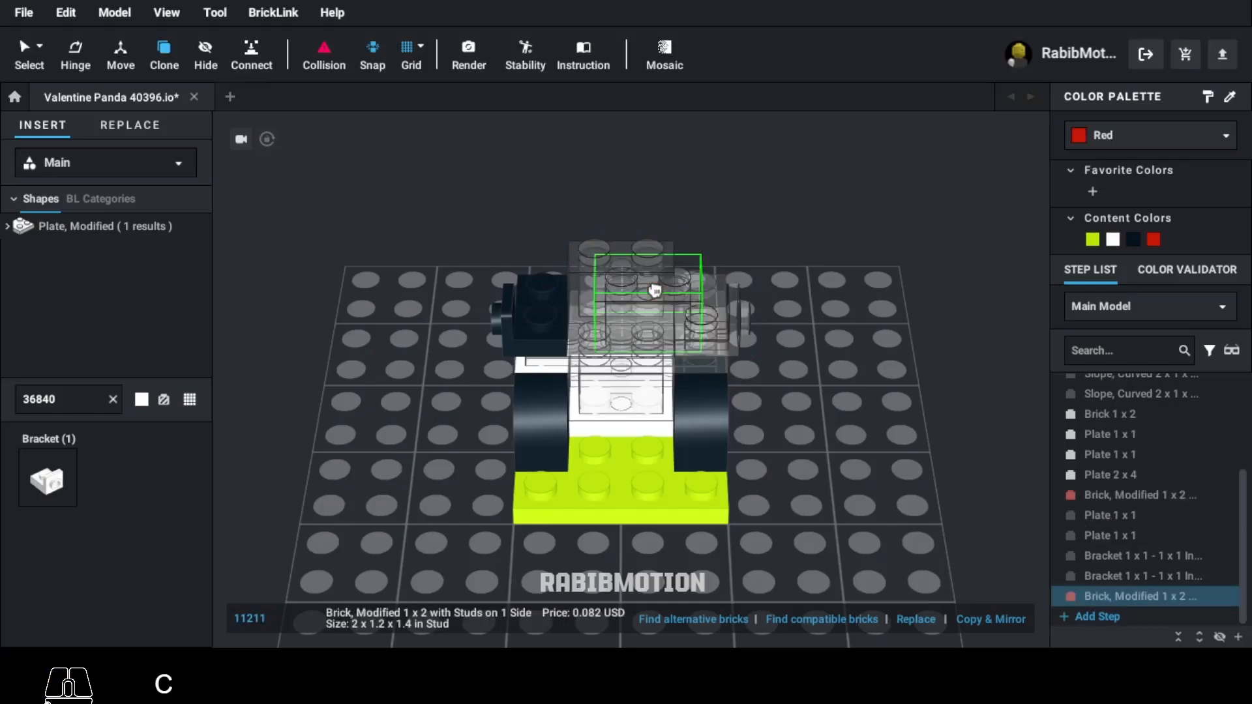
key(Right)
key(Right)
click(632, 313)
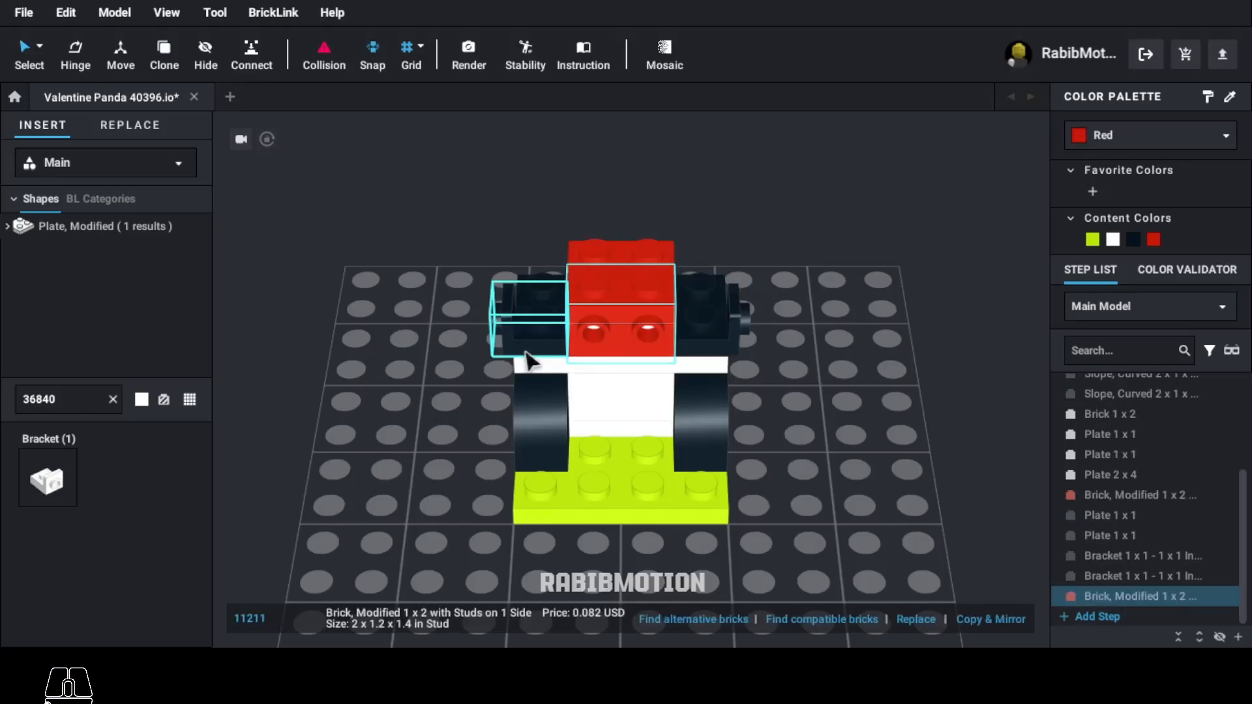
Place curved slope 6091 sideways, curving outward over the left bracket and front red brick, and colour it black.
text(6091)
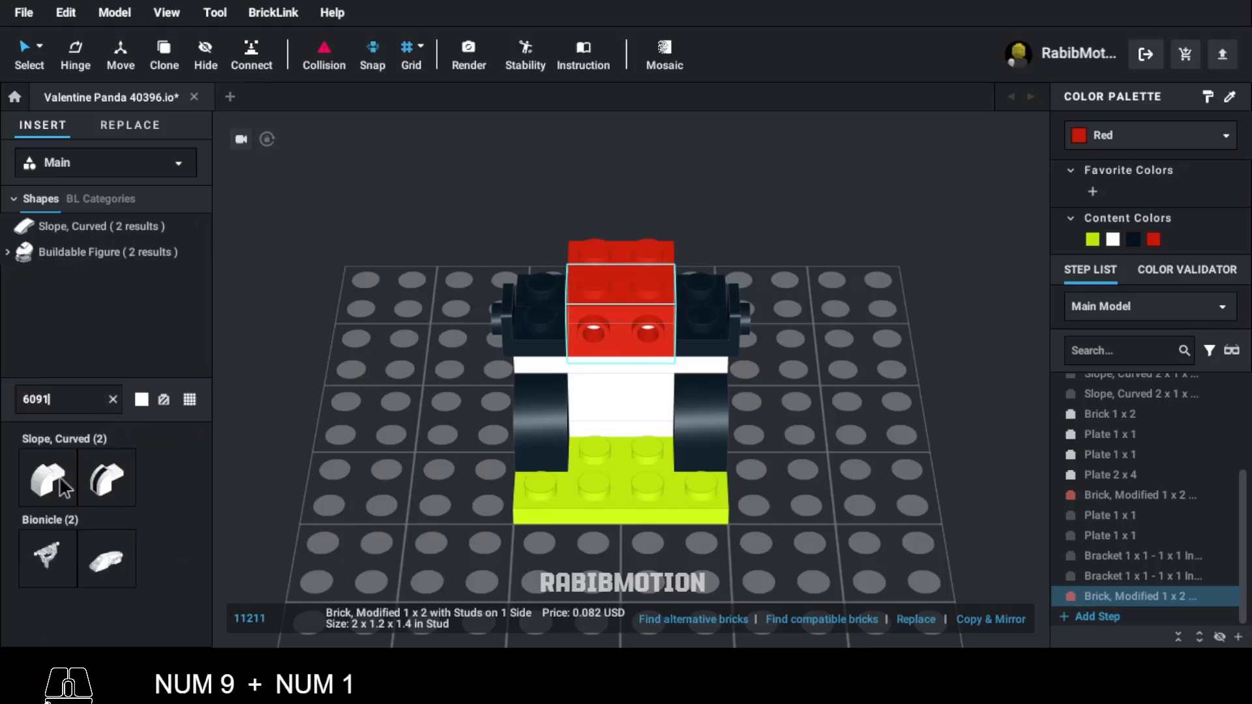
click(61, 482)
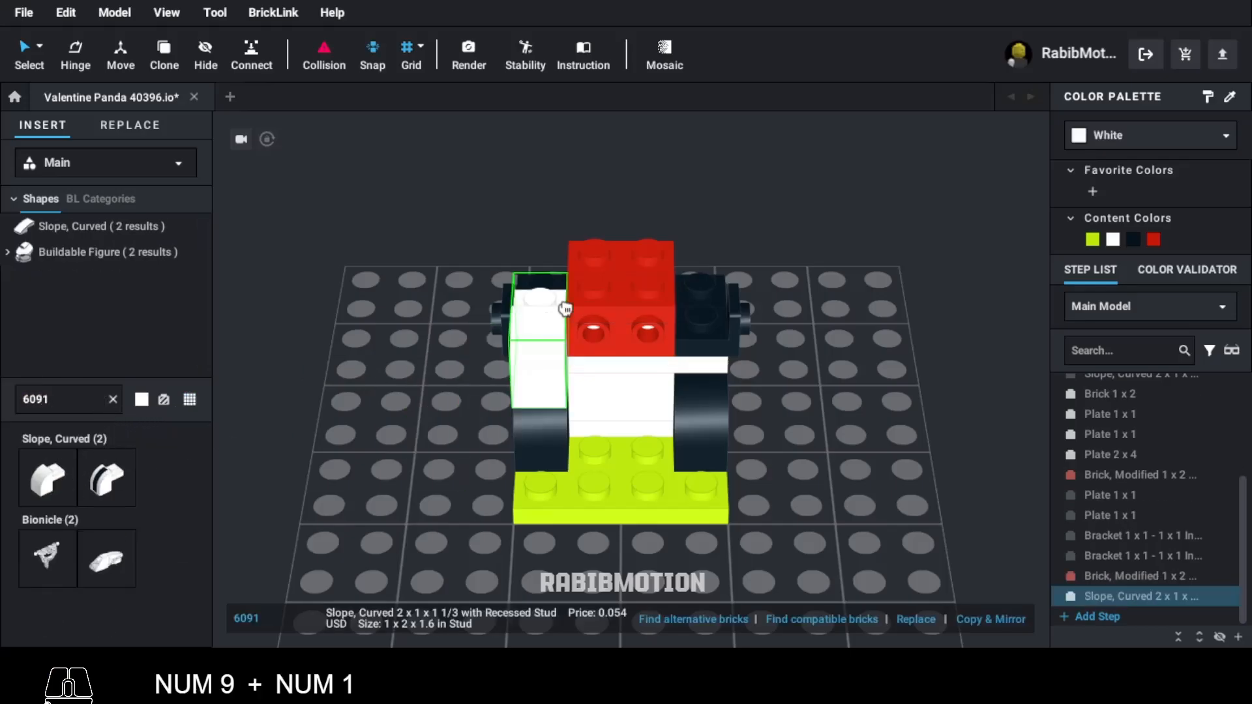
key(Right)
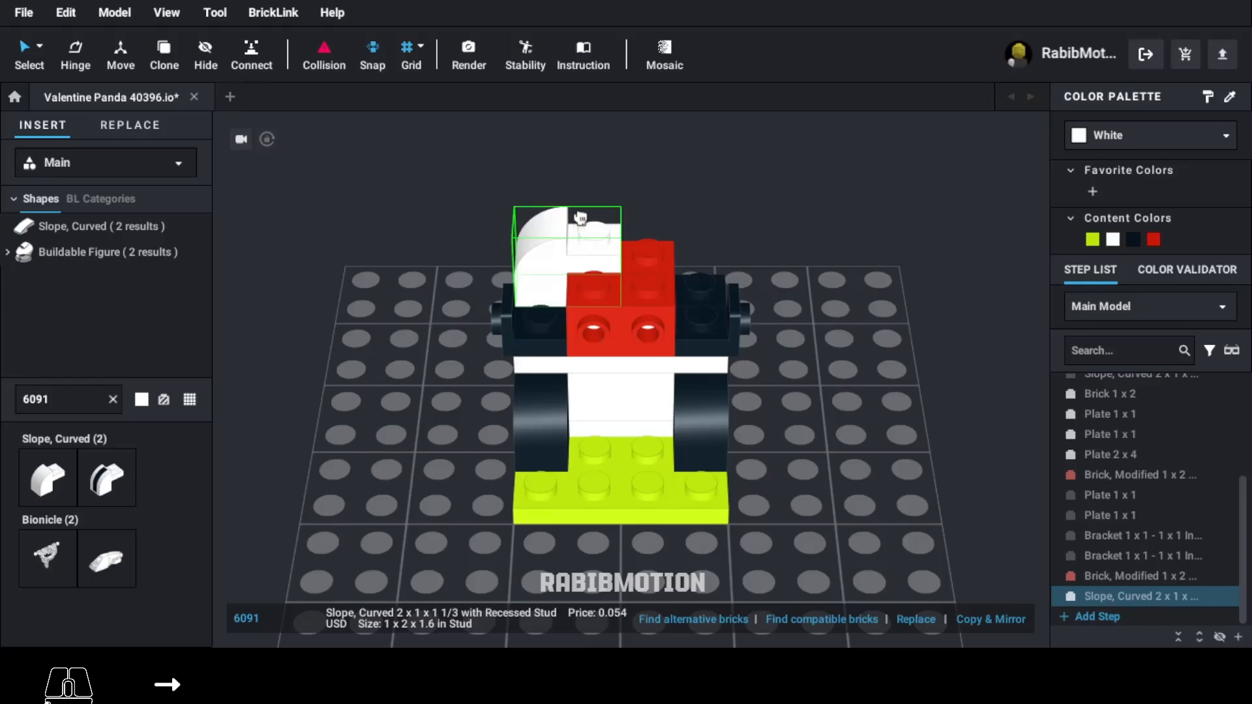
click(577, 223)
click(572, 233)
click(1131, 241)
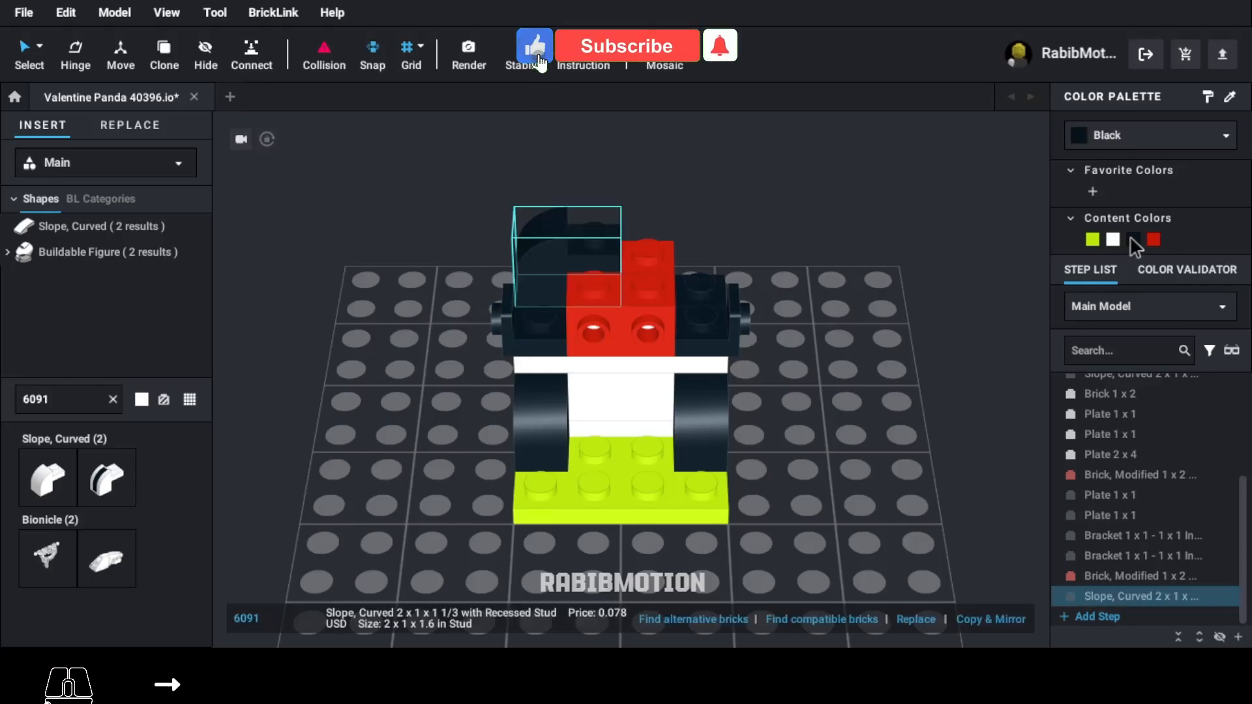
Clone the black curved slope directly in front of the original and mirror both slopes onto the panda's opposite side.
key(c)
click(557, 272)
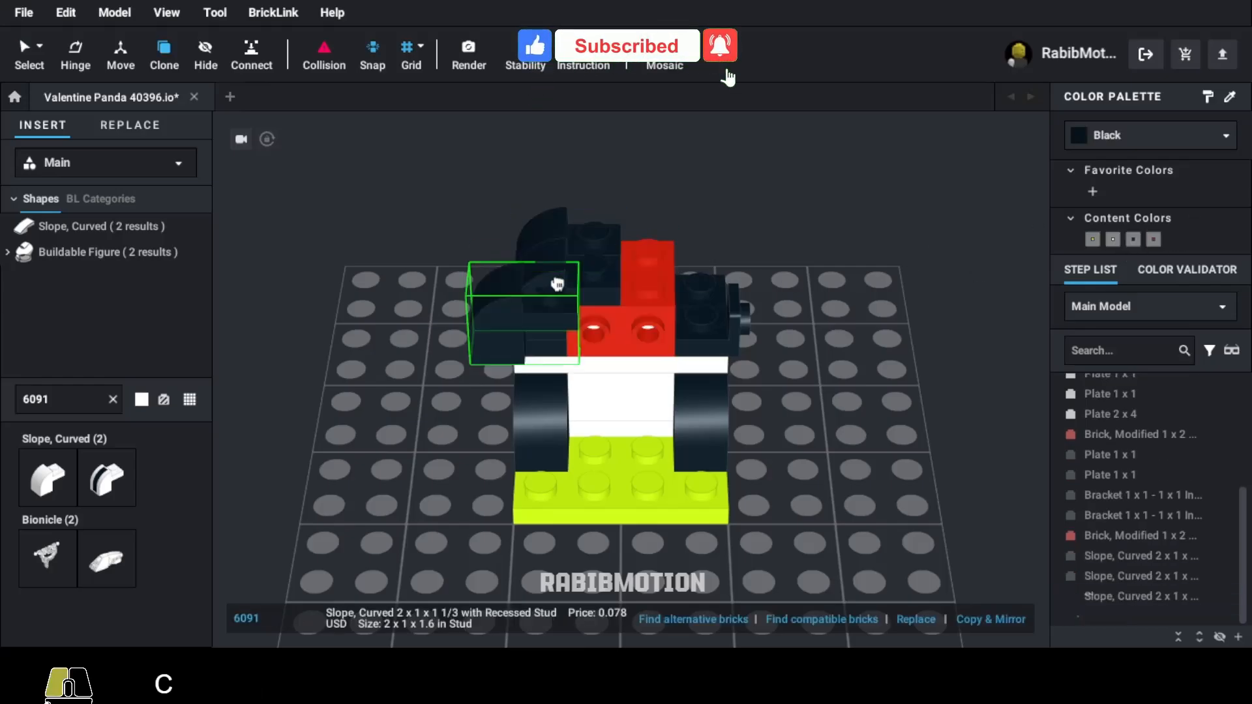
key(Escape)
click(559, 264)
ctrl+click(556, 235)
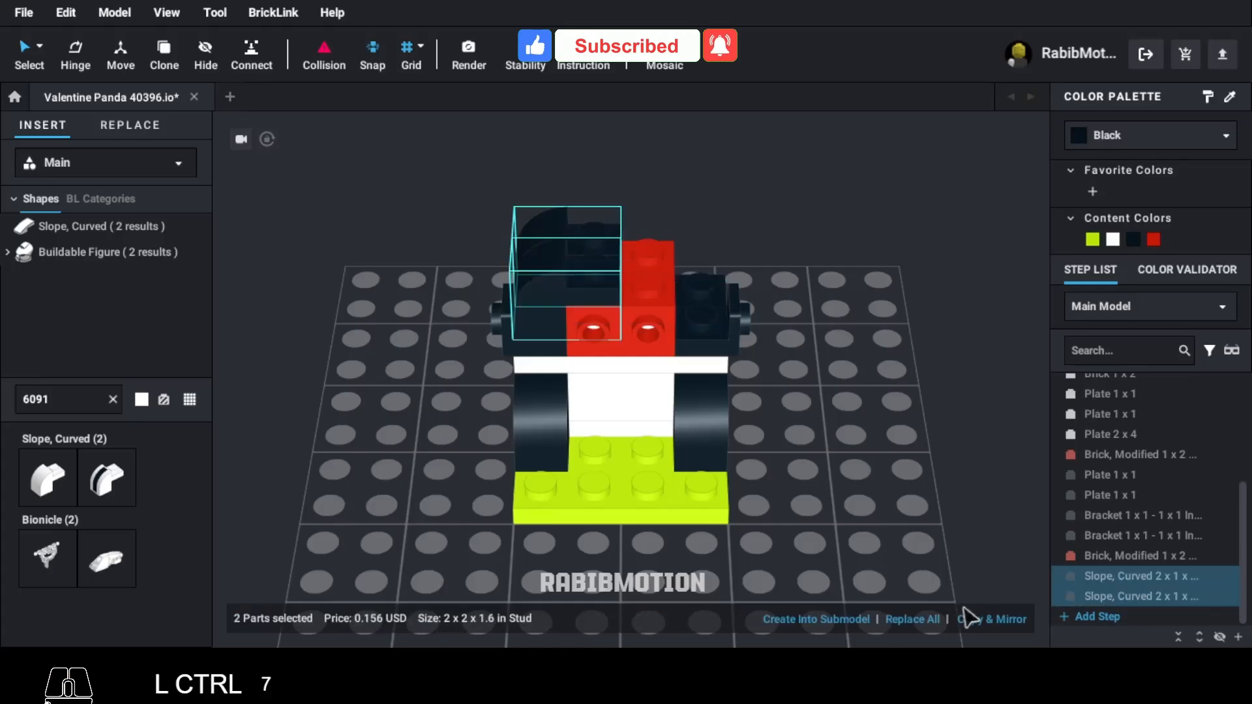
click(972, 616)
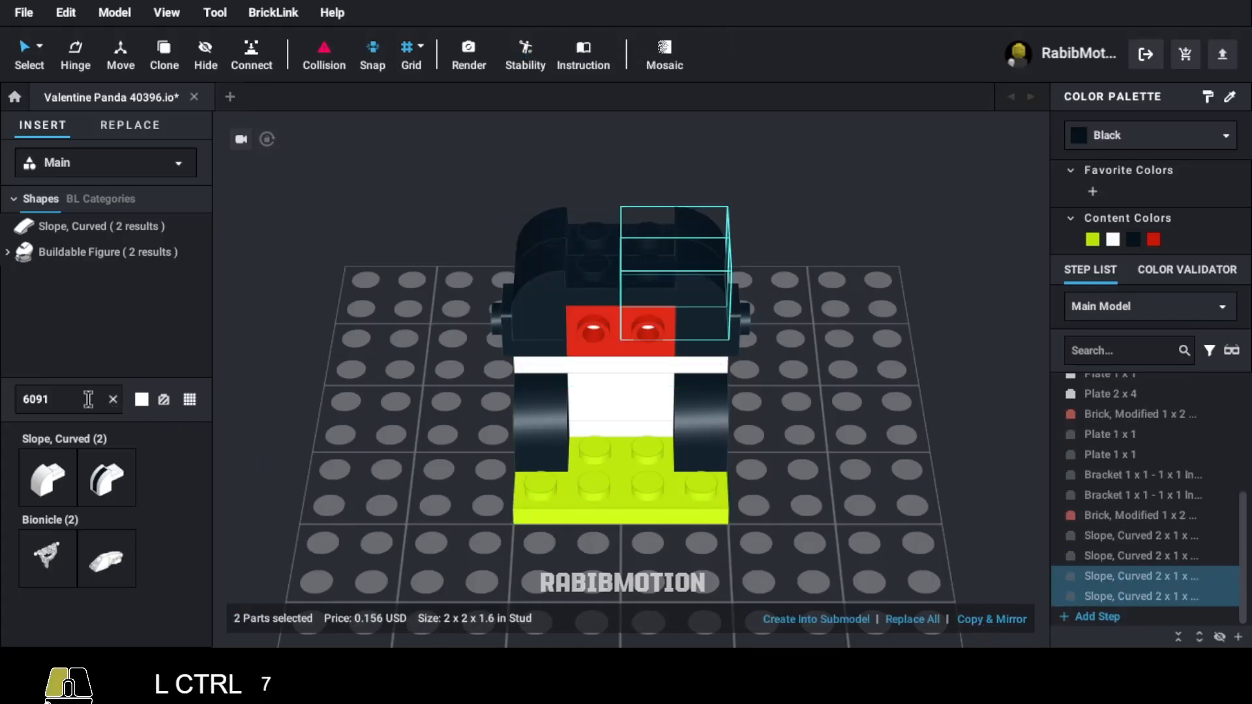
Place plate 3022 on the four studs between the curved slopes and colour it black.
text(3022)
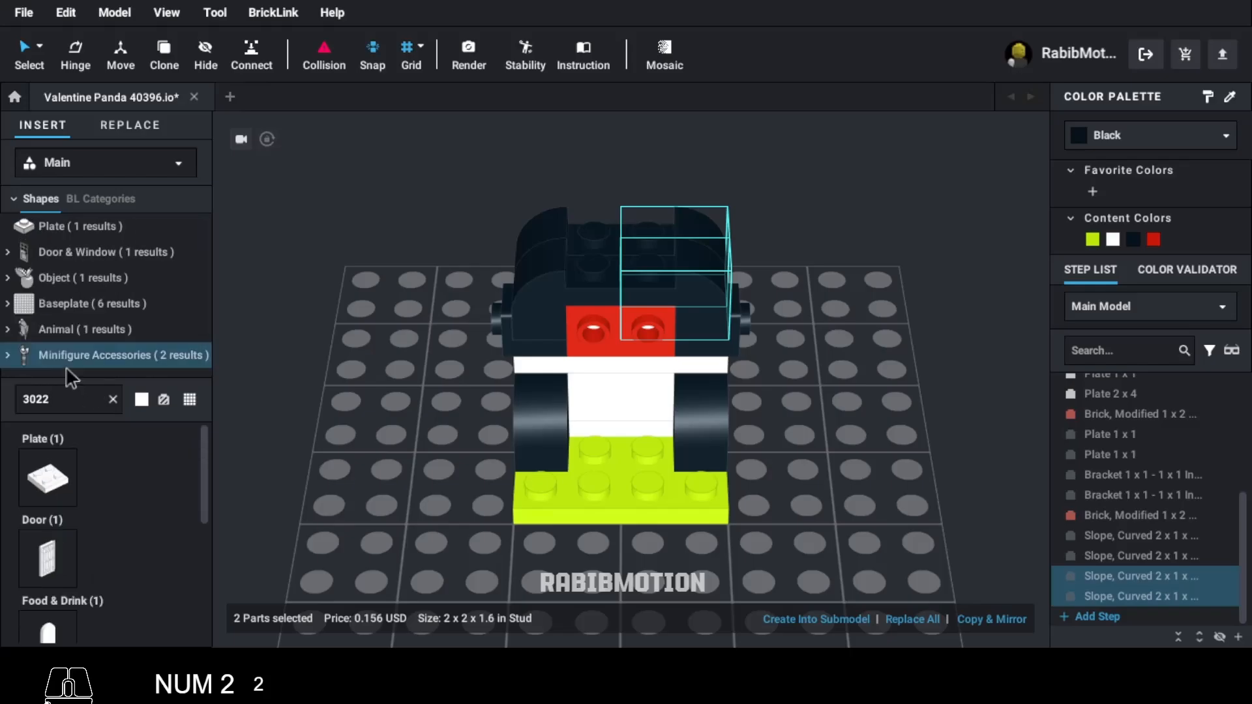
click(39, 477)
click(589, 244)
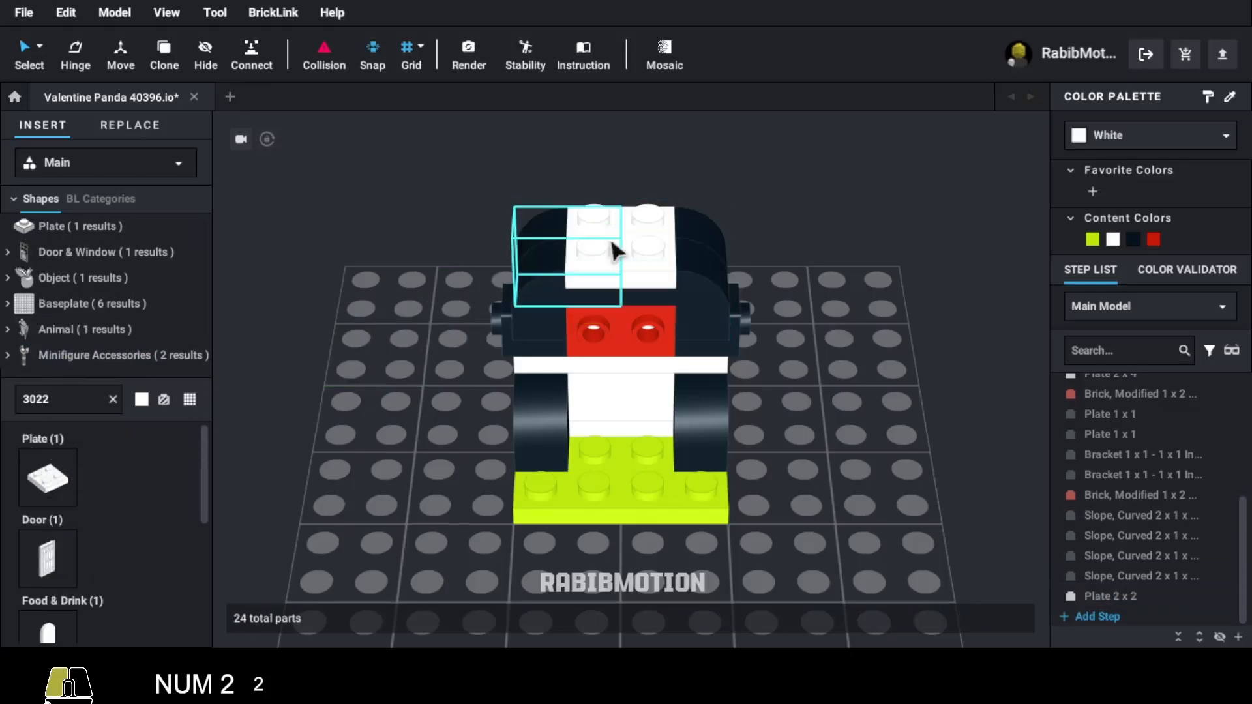
click(1132, 240)
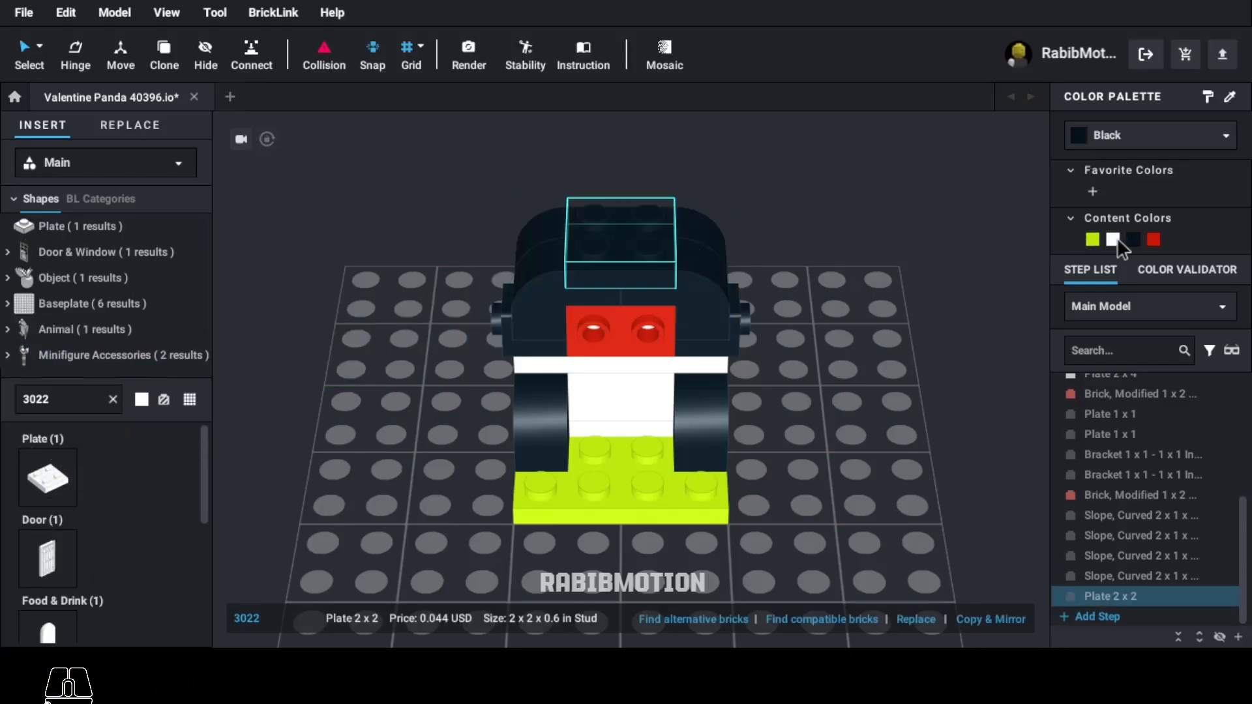
Place modified brick 26604 on the front right stud of the black 2 x 2 plate and a clone turned outward on the front left stud.
text(26)
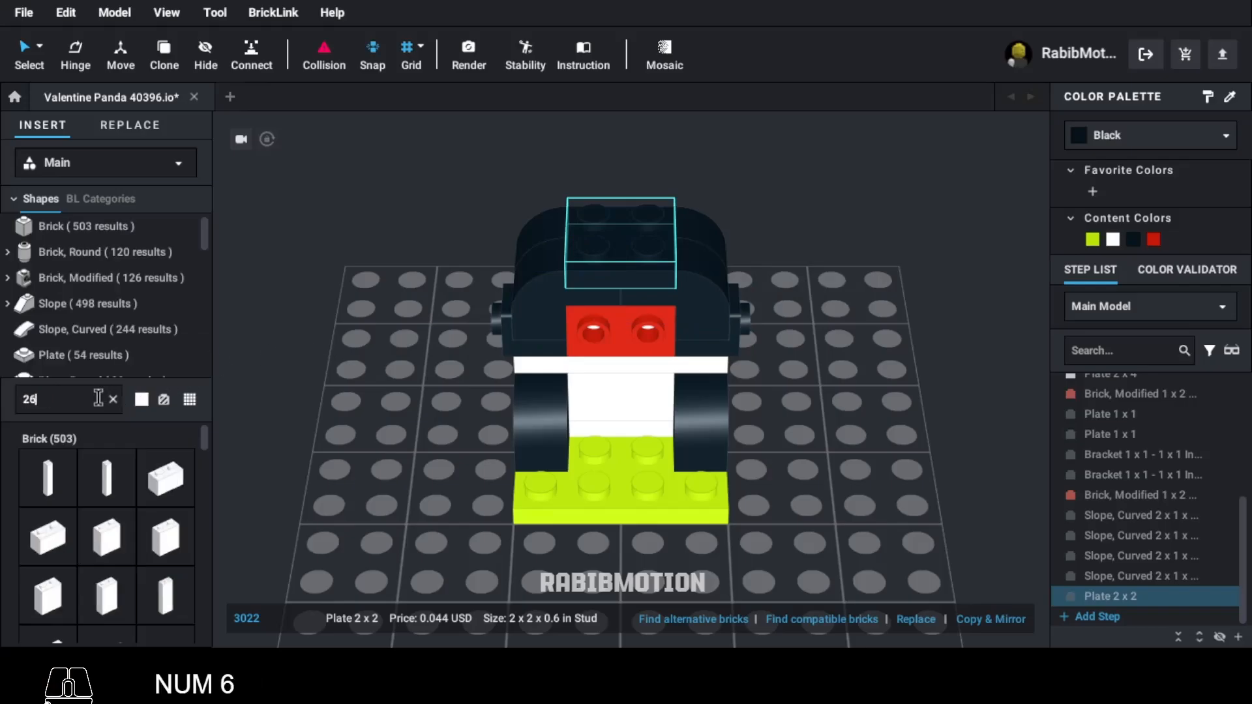
text(604)
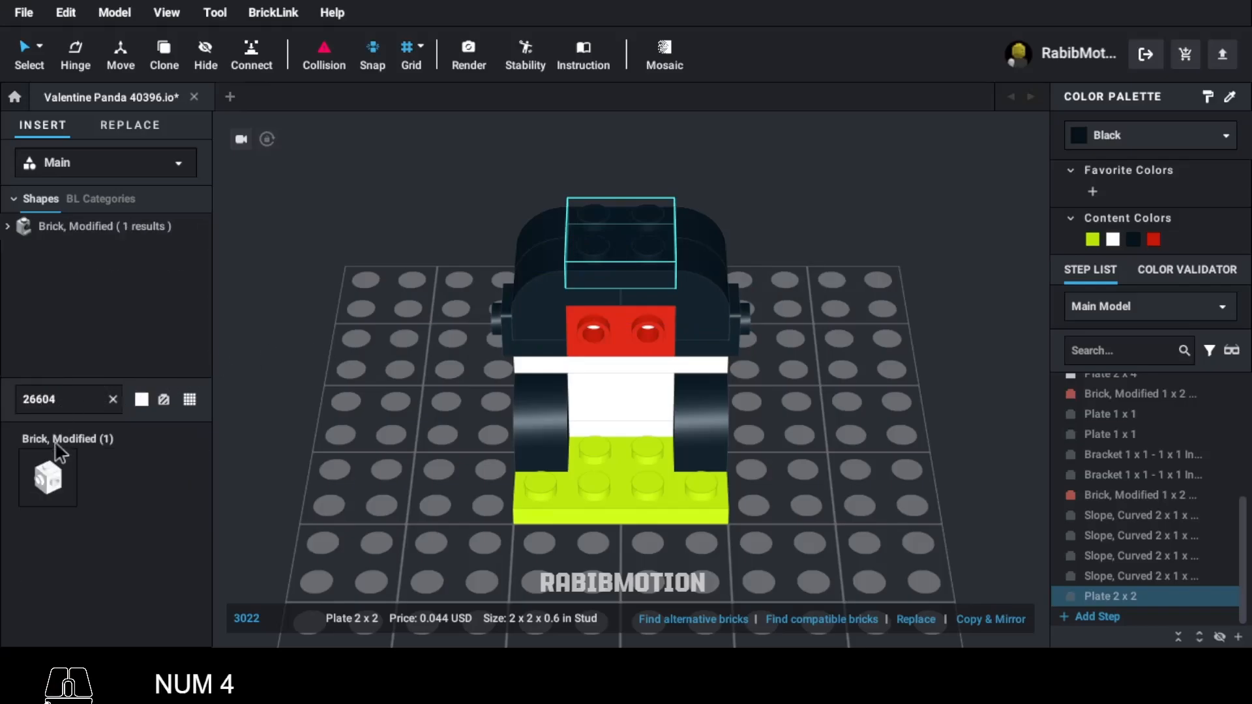
drag(51, 466, 674, 236)
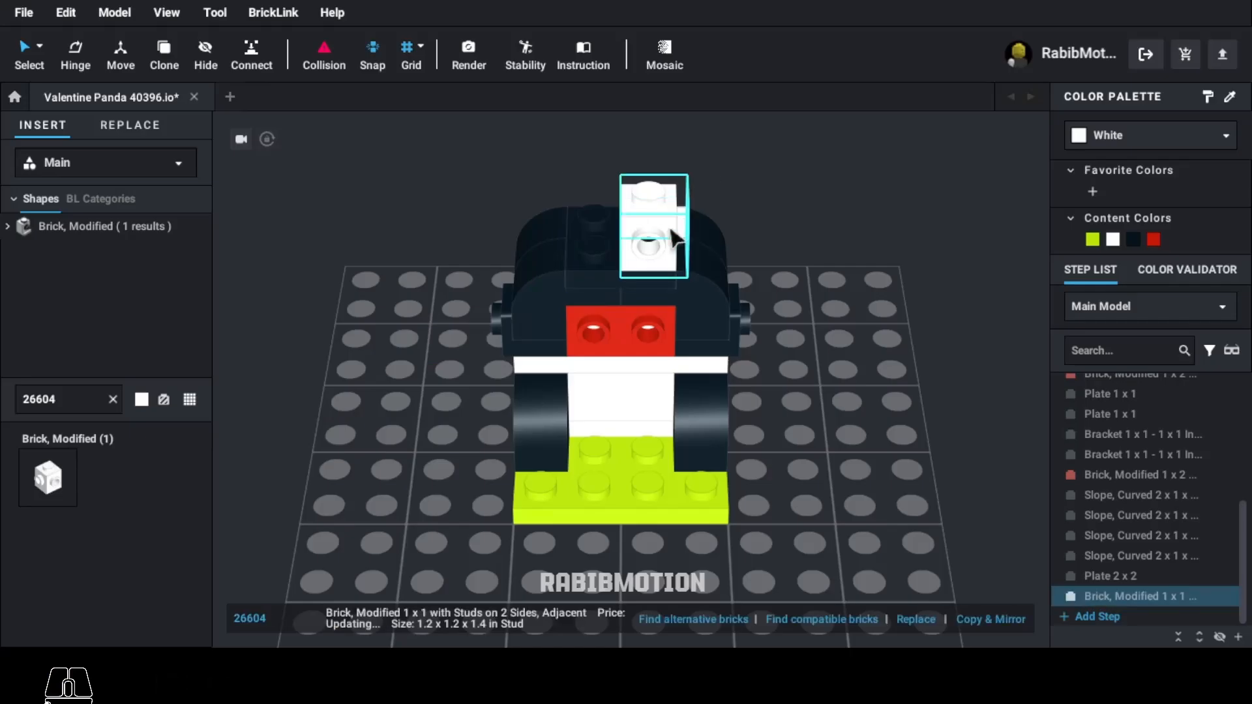
key(c)
key(Right)
key(Right)
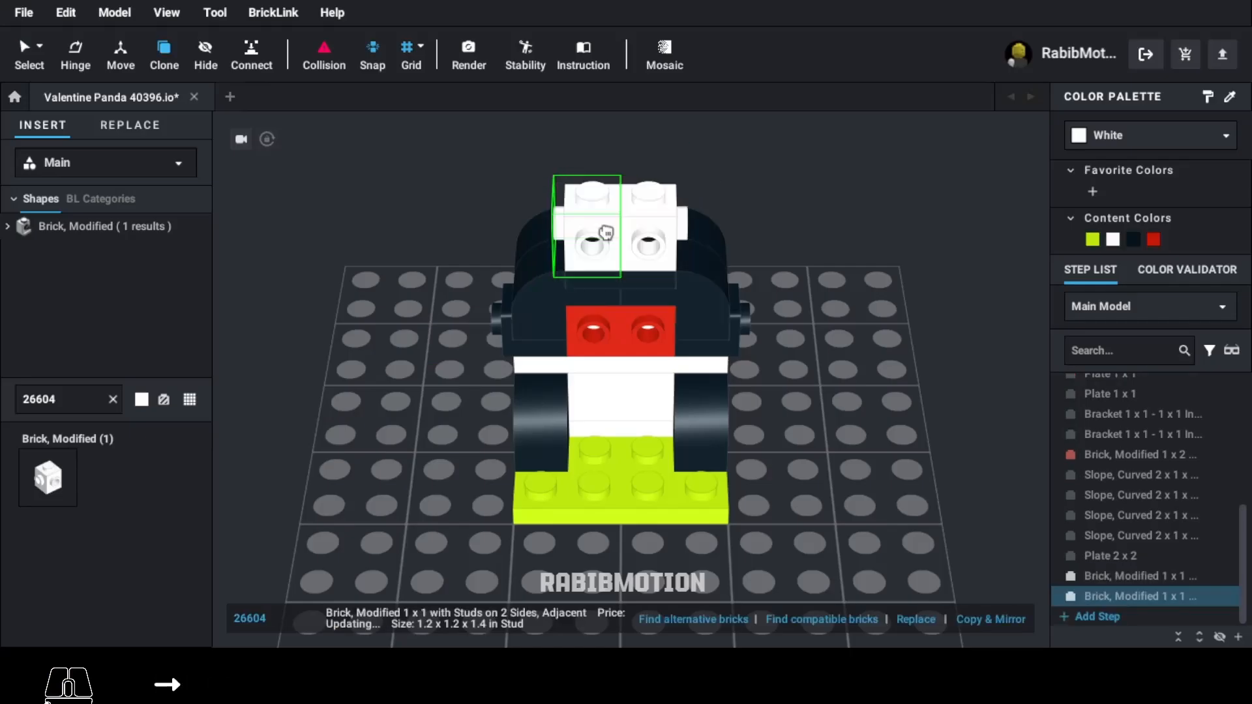
key(Left)
click(606, 233)
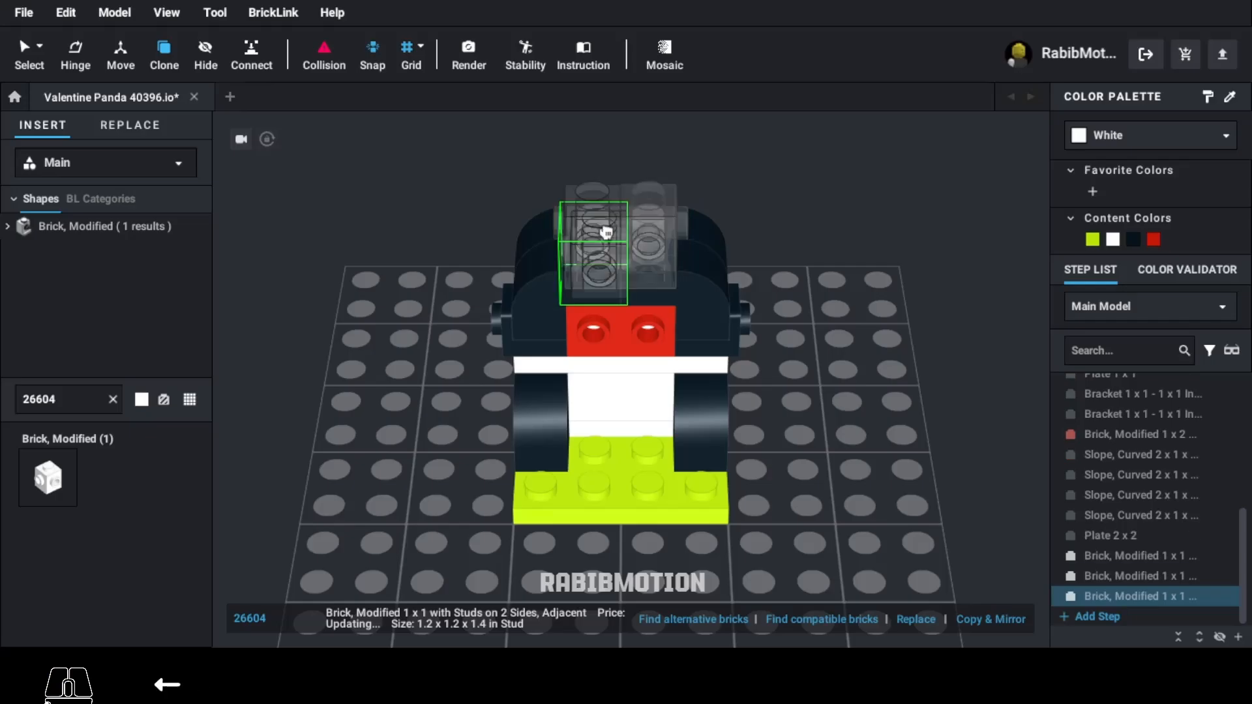
Place two more clones of brick 26604 on the rear studs of the black 2 x 2 plate, rotated so their side studs face outward.
mouse_move(743, 243)
right_down()
mouse_move(657, 241)
mouse_move(701, 213)
mouse_move(685, 212)
right_up()
key(Left)
click(665, 219)
key(Left)
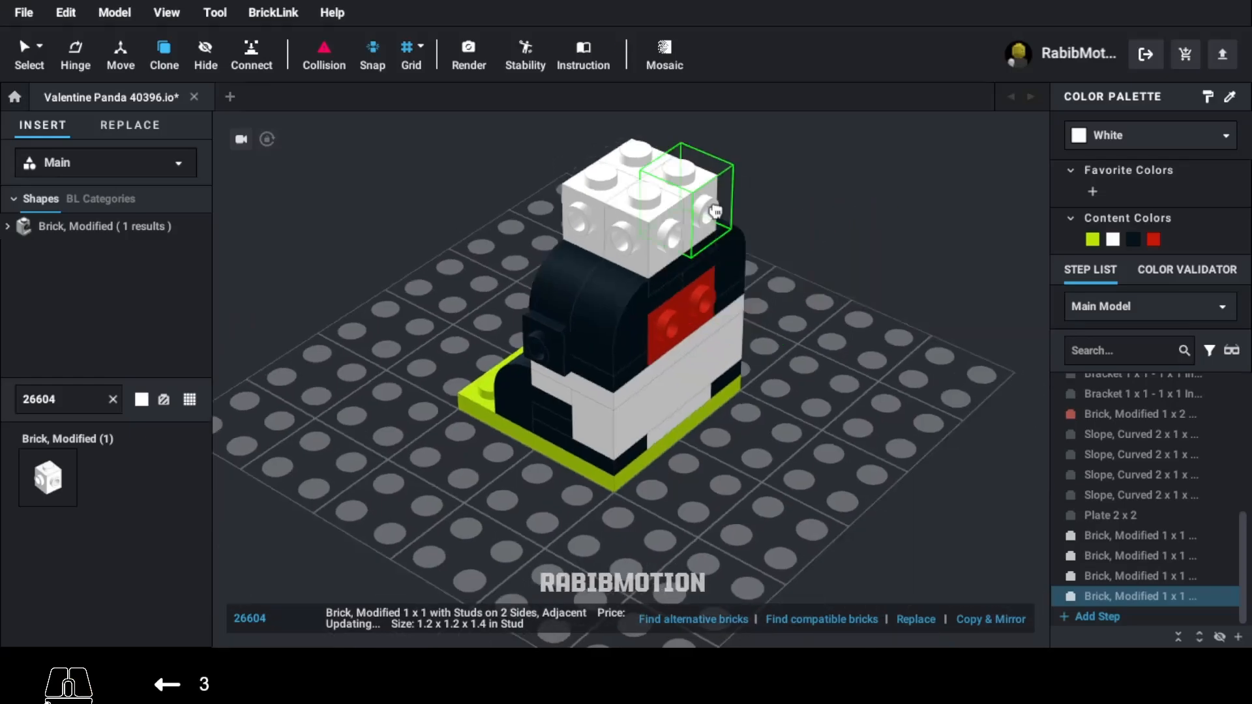
click(716, 210)
key(Escape)
Place modified plate 99206 on top of the four white bricks with its side studs facing forward, and colour it black.
right_drag(828, 373, 431, 497)
middle_drag(559, 522, 580, 570)
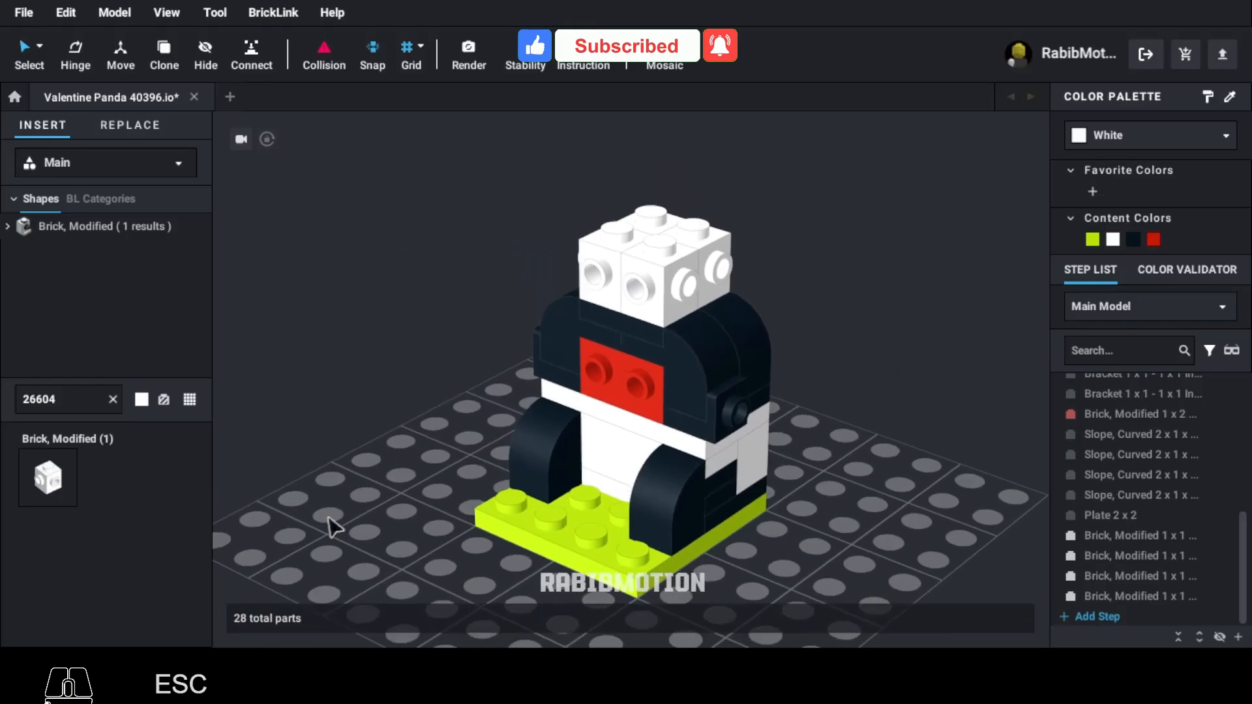
click(98, 399)
text(99206)
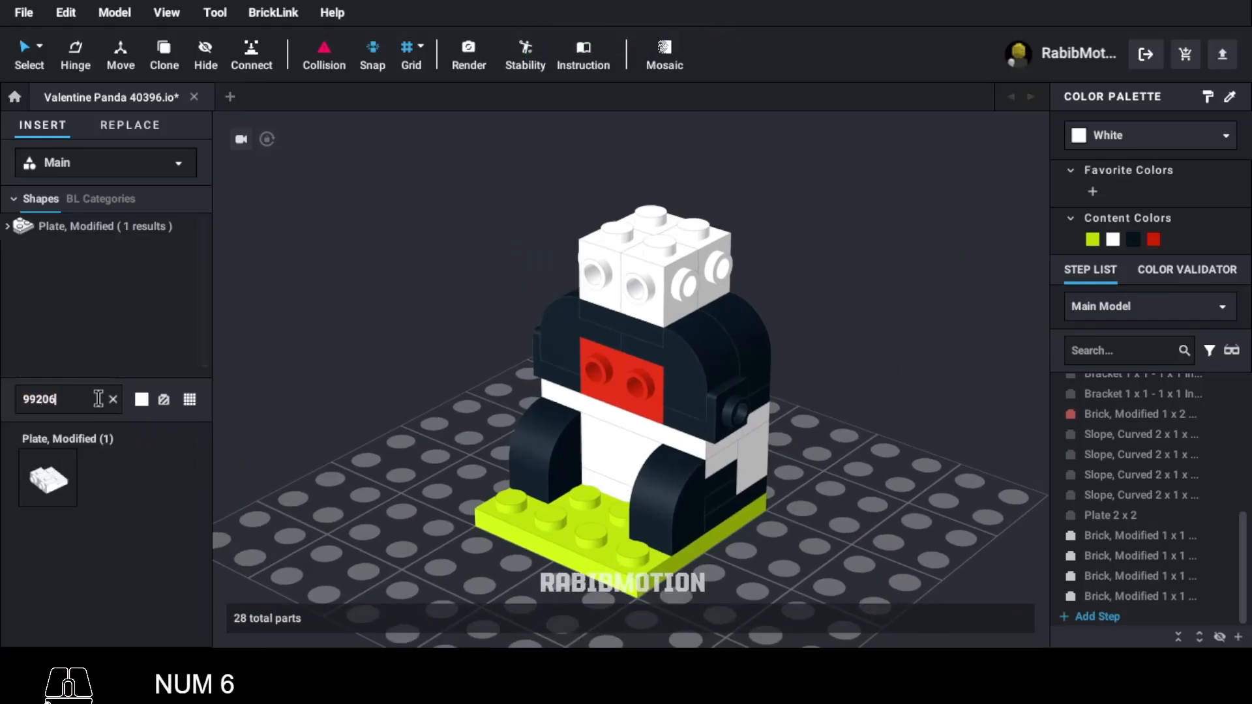
drag(49, 486, 643, 229)
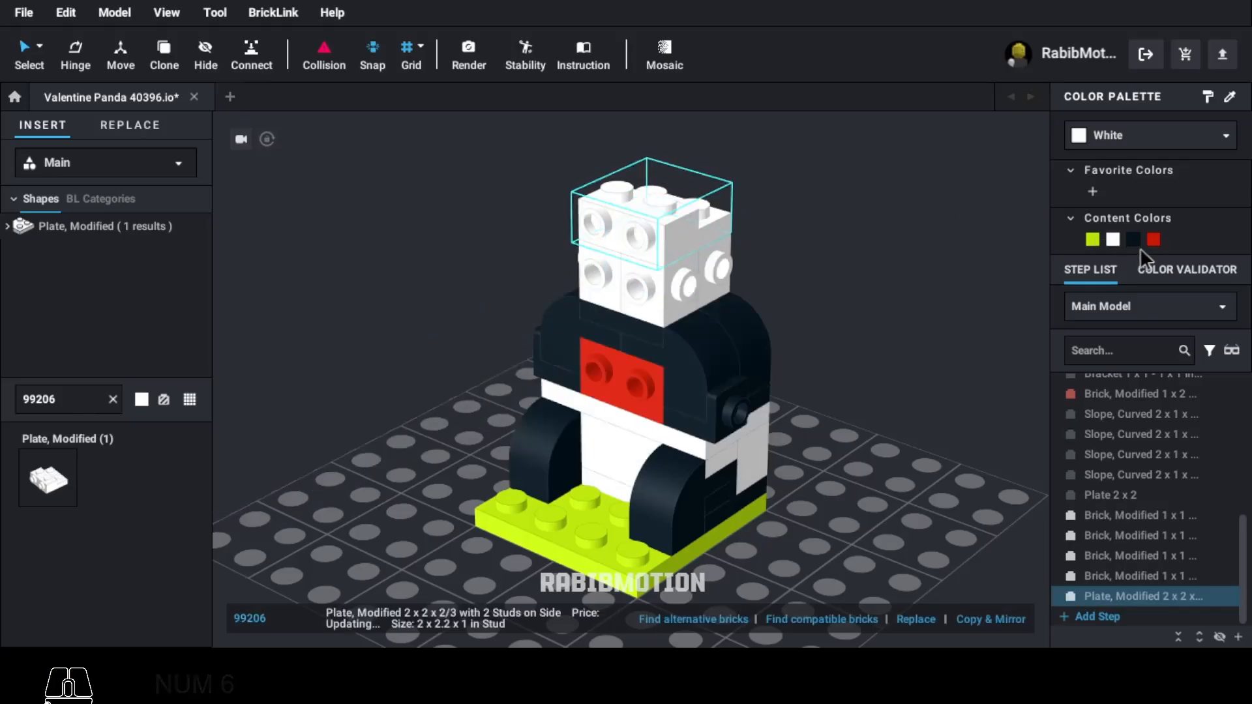
click(1135, 242)
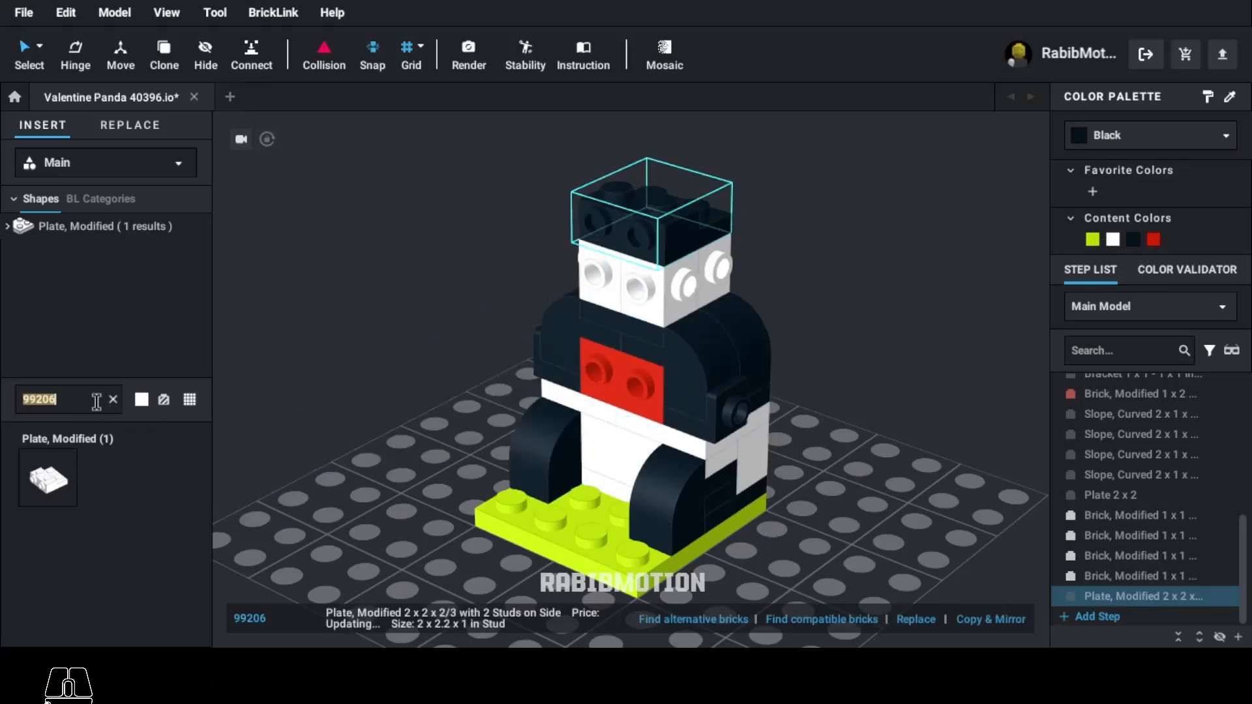
Place plate 3023 on the rear studs of the black modified plate and colour it Dark Pink.
text(3023)
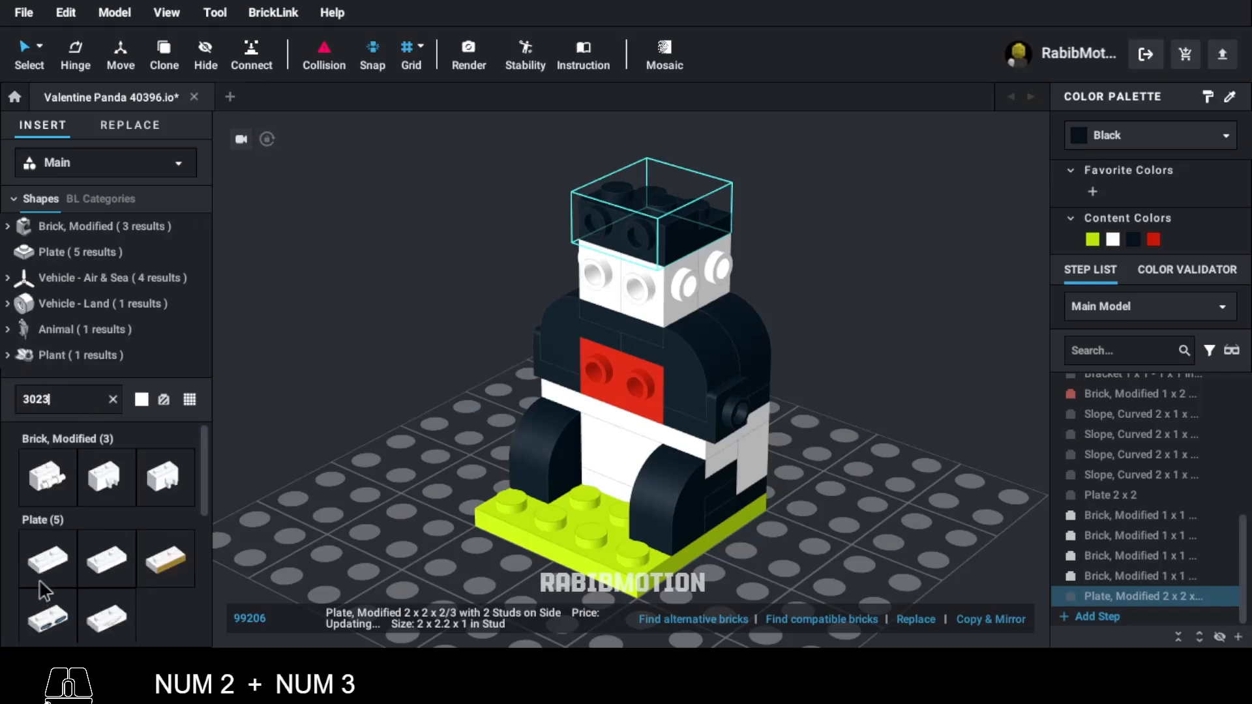
drag(39, 579, 684, 225)
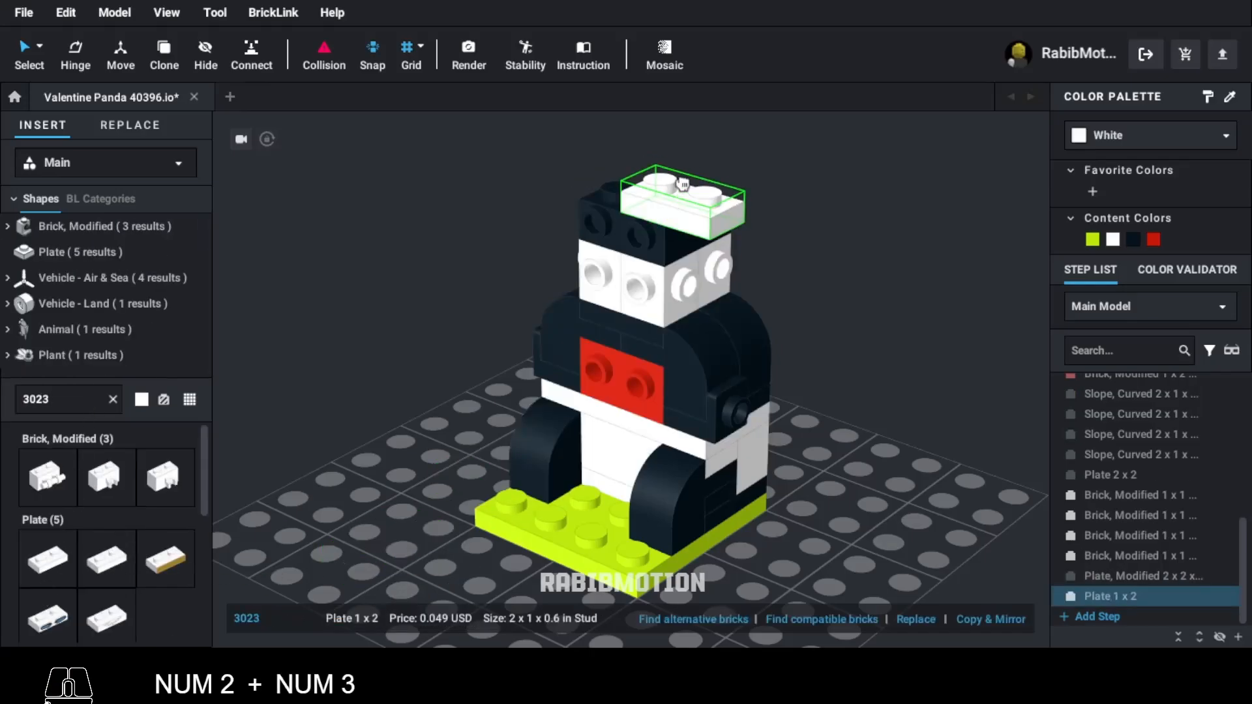
right_drag(683, 185, 704, 219)
click(683, 205)
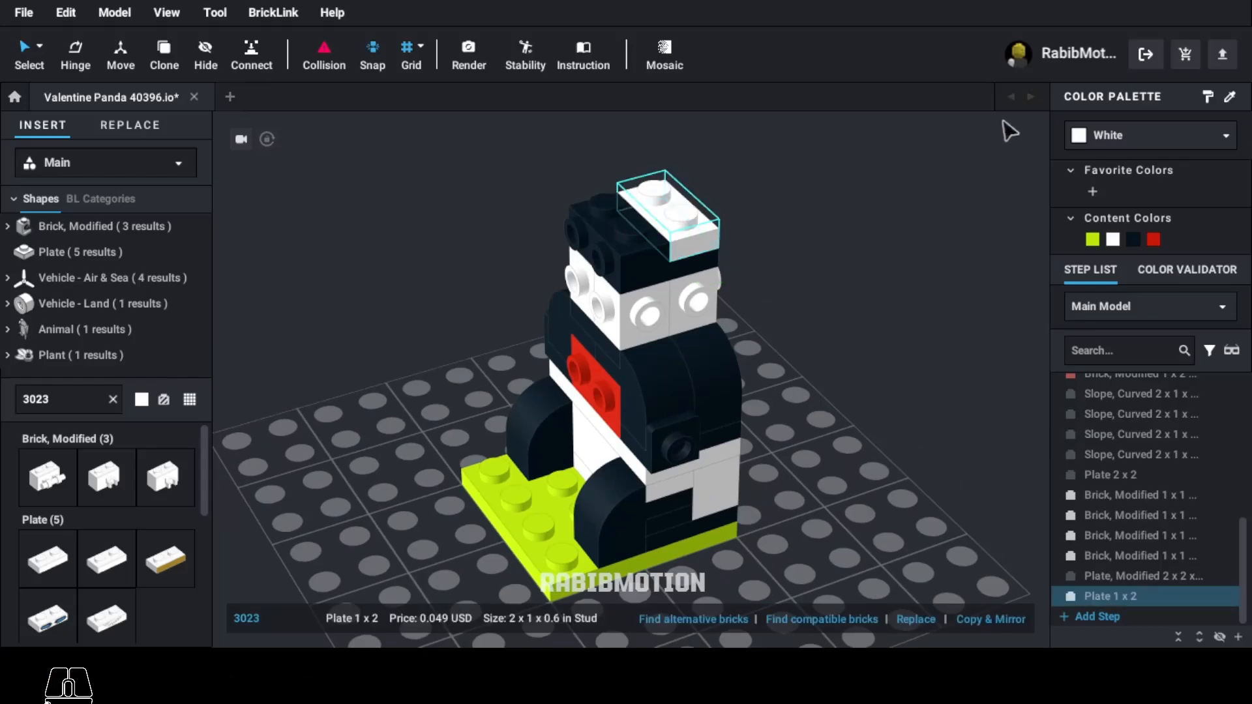
click(1132, 135)
text(dar)
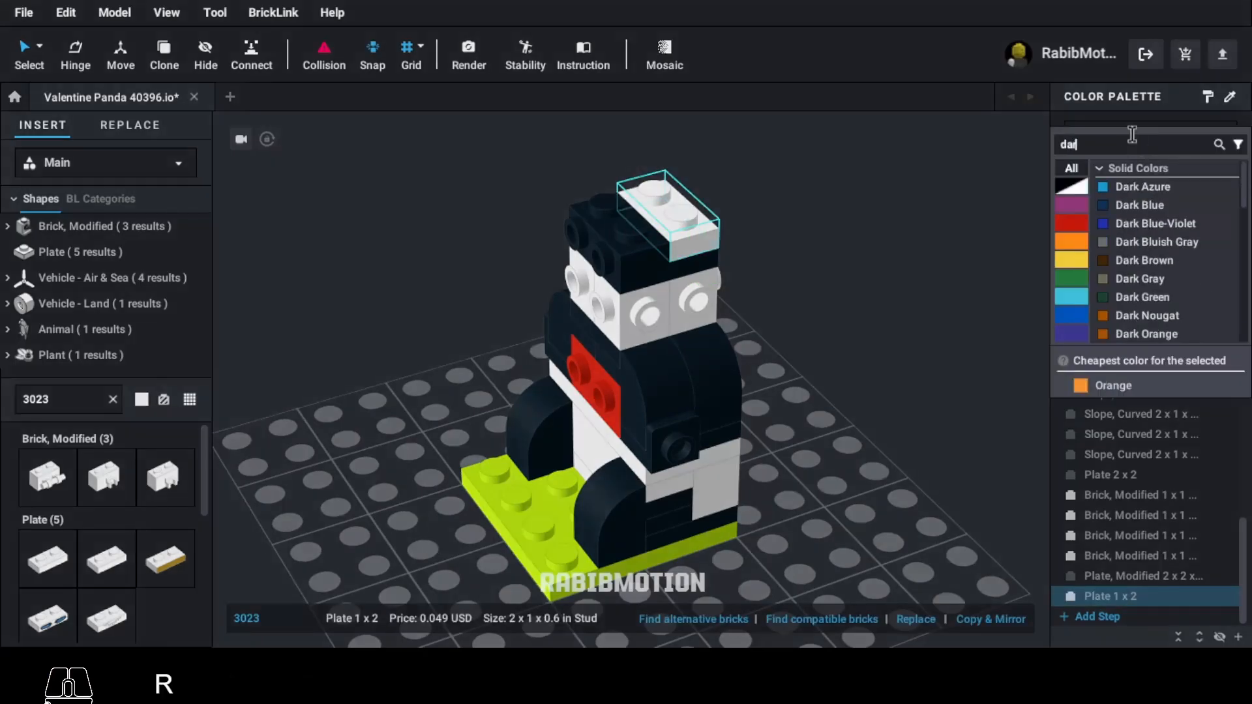
text(k pink)
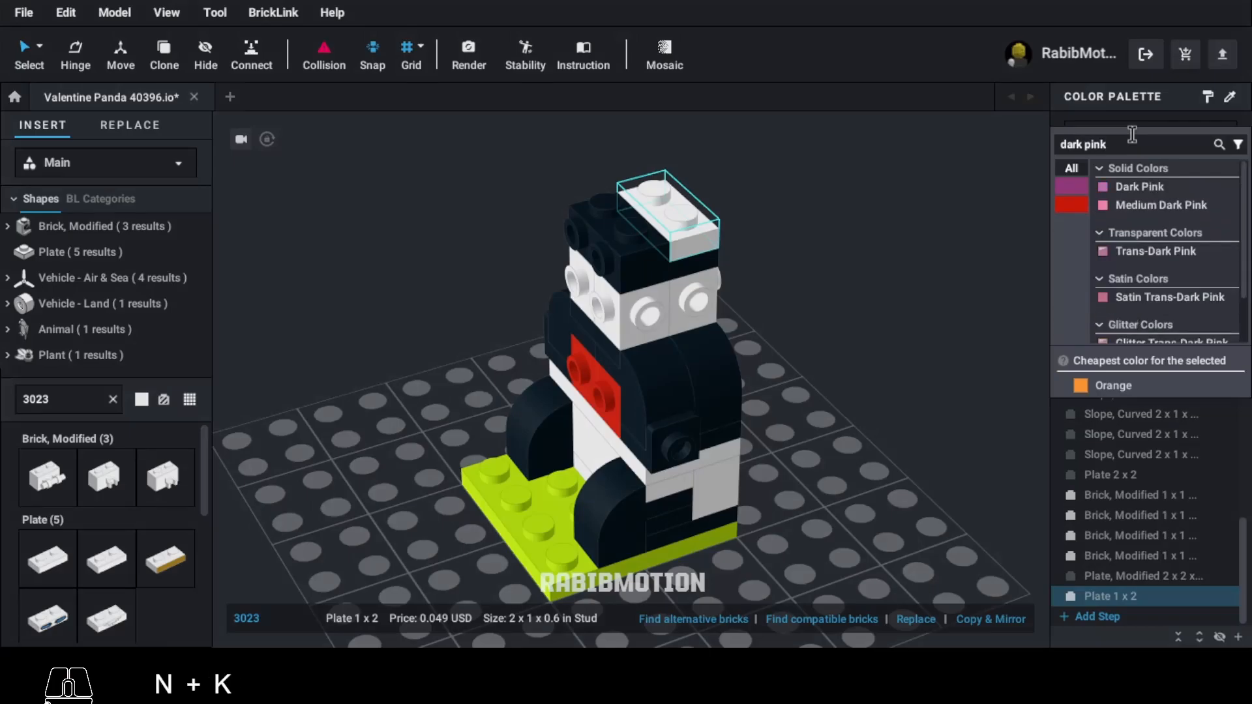
click(1149, 188)
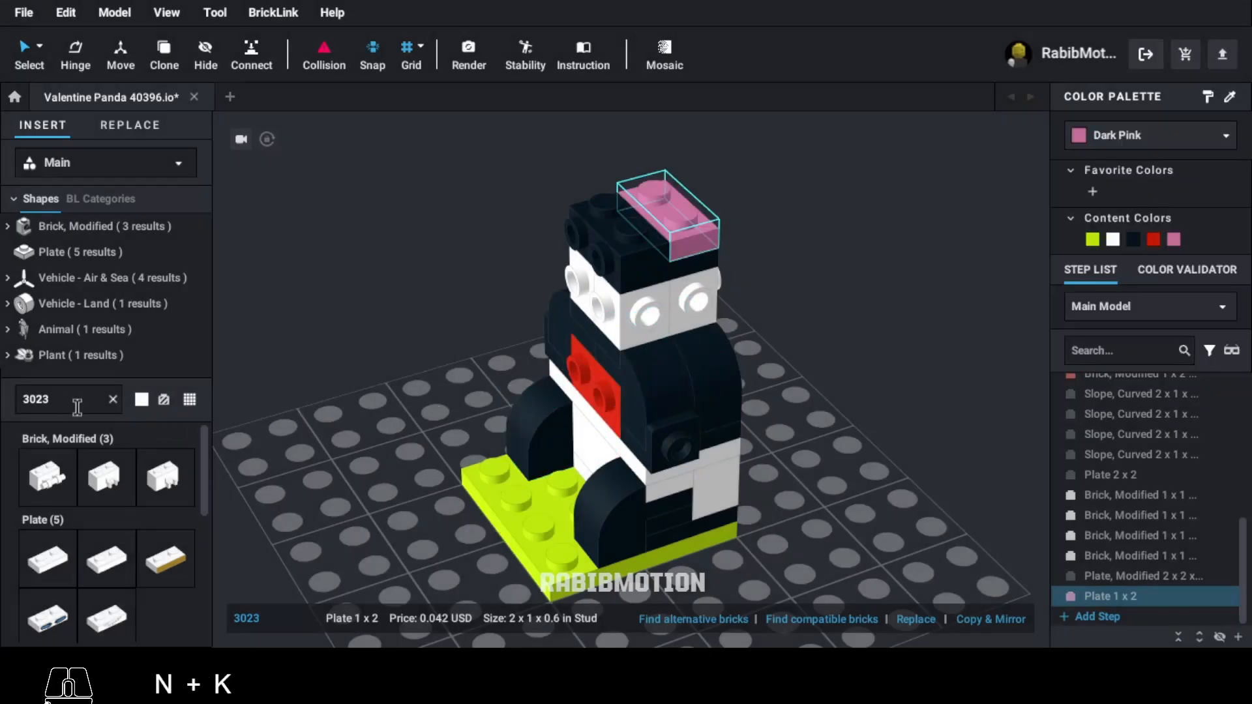
Place a white 3022 plate on top of the black modified plate and the pink 1 x 2 plate.
text(3022)
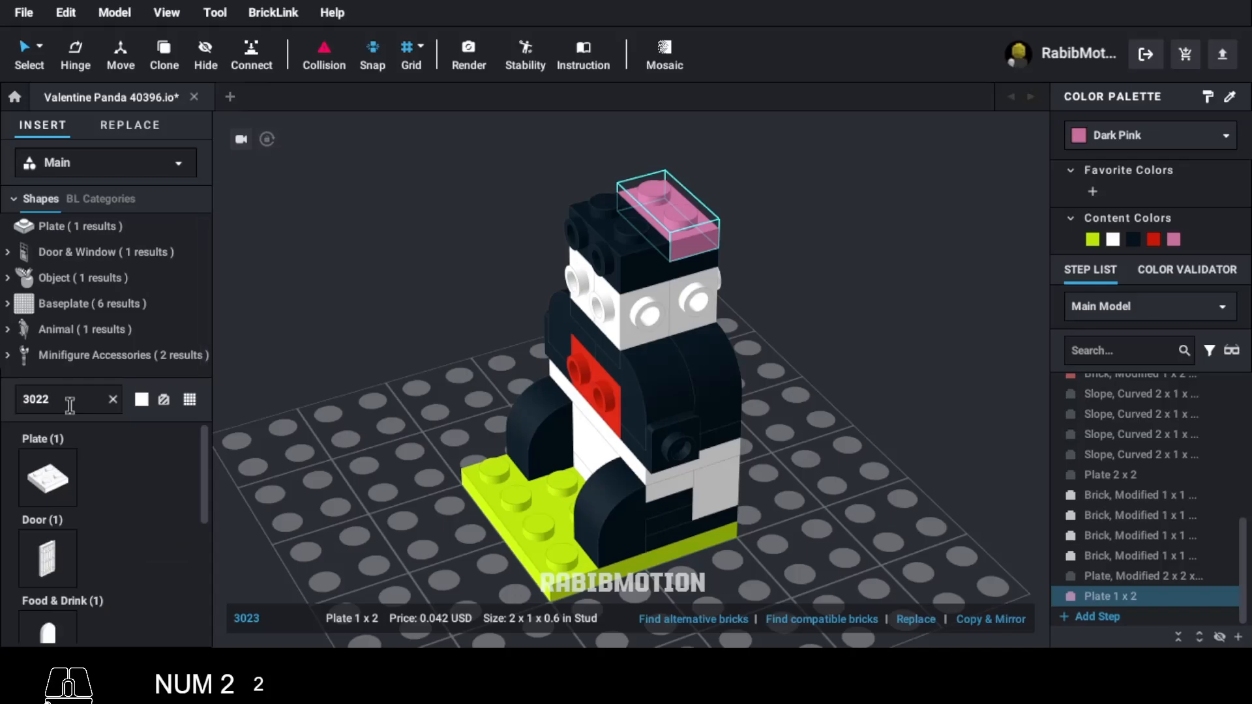
drag(48, 479, 644, 217)
scroll(522, 460, down, 2)
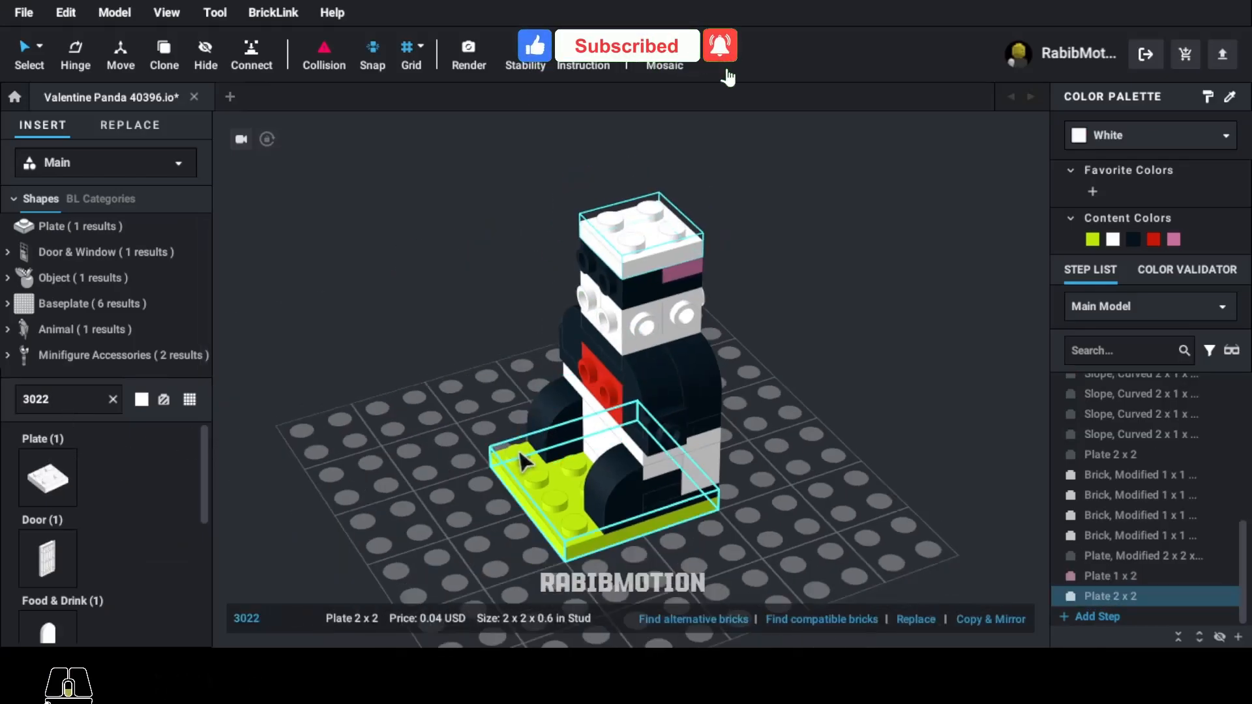
middle_drag(520, 452, 510, 468)
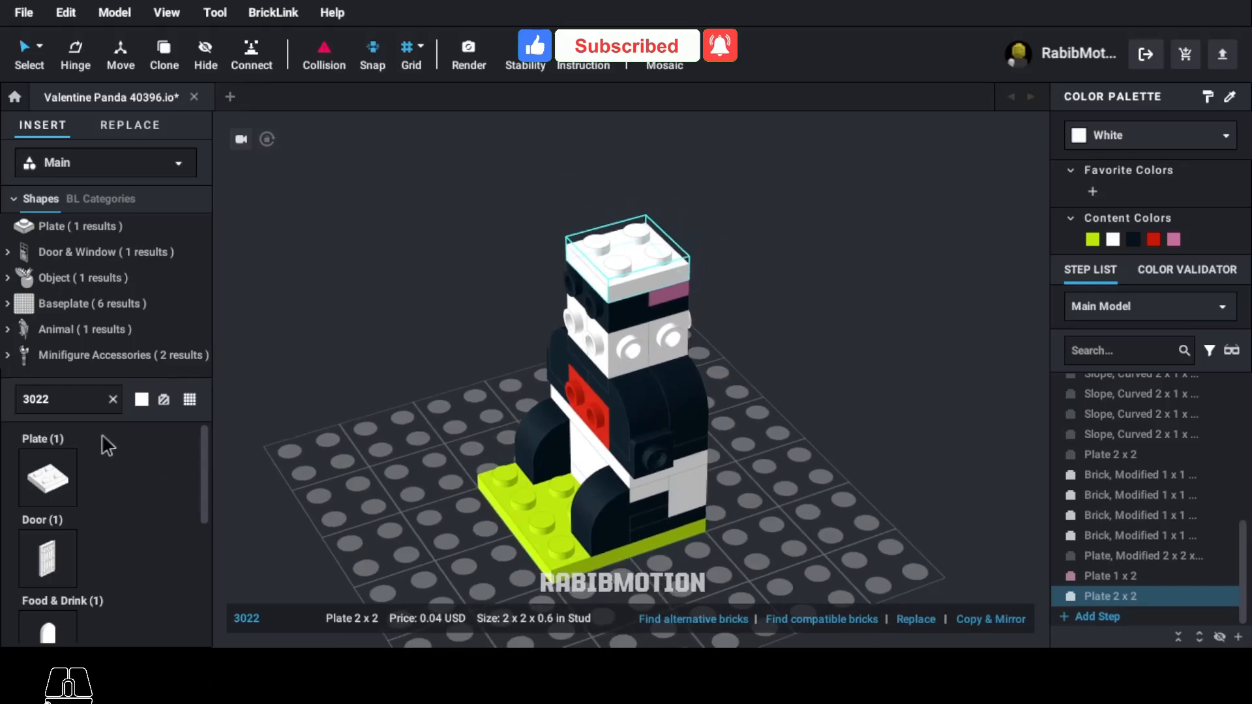
Place modified plate 4081b on the rear left stud of the top white plate, rotated so its ring points outward.
text(4081b)
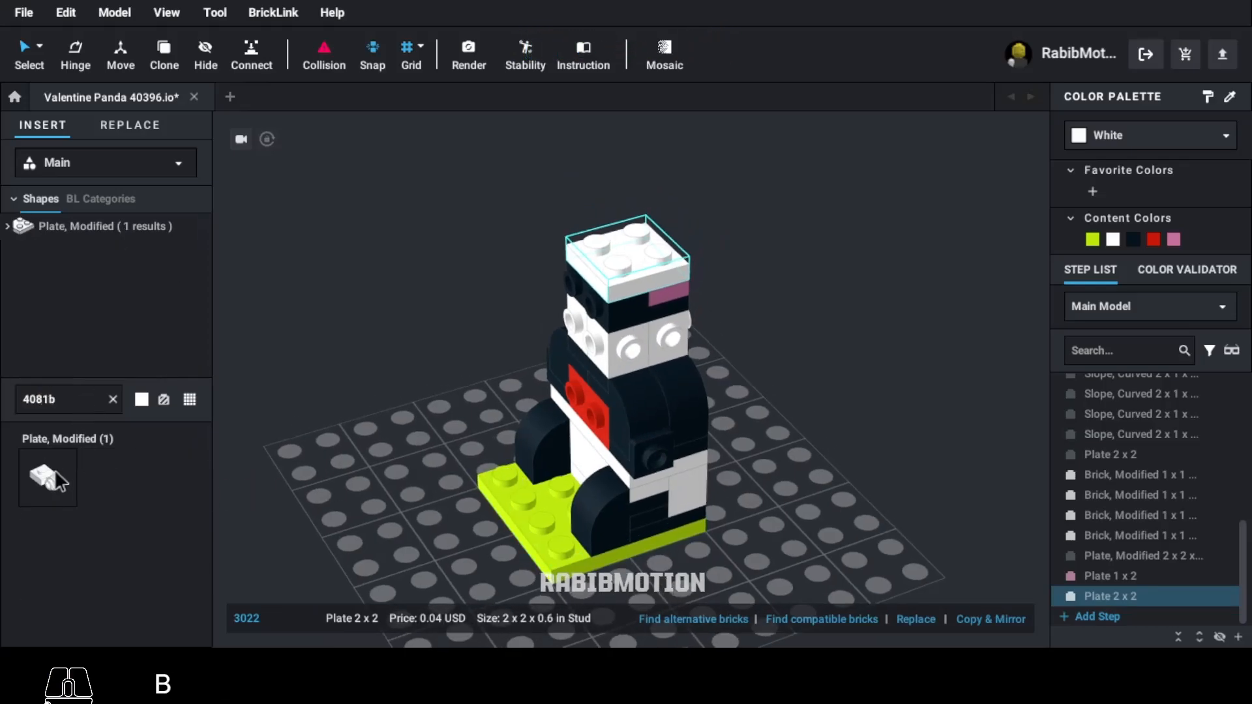
click(54, 470)
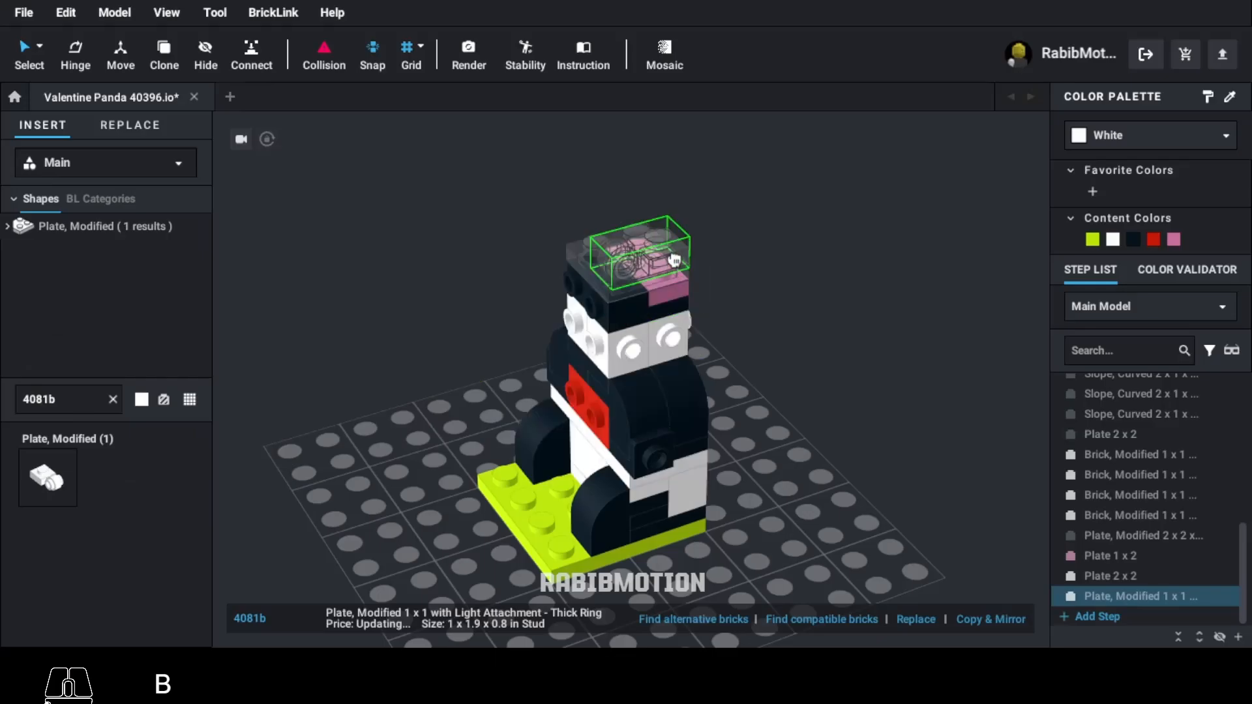
key(Right)
click(652, 229)
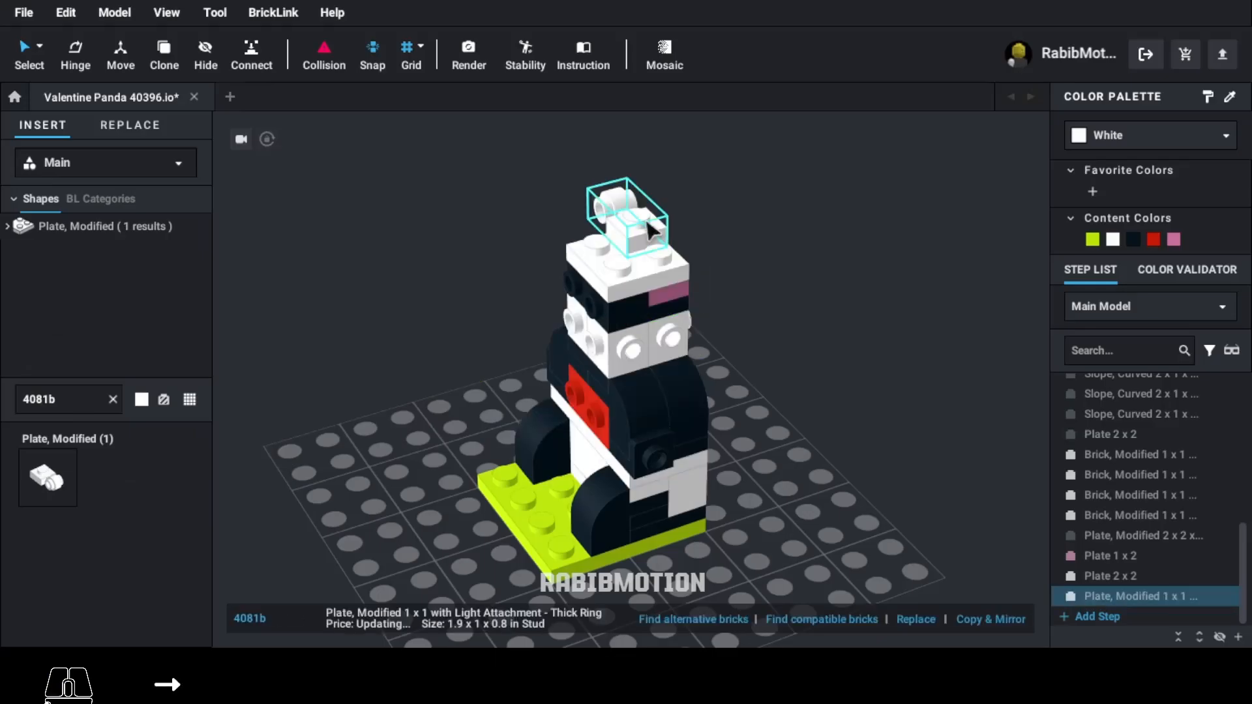
Clone the 4081b plate onto the rear right stud, turned half a revolution so its ring points outward.
key(c)
key(Right)
key(Right)
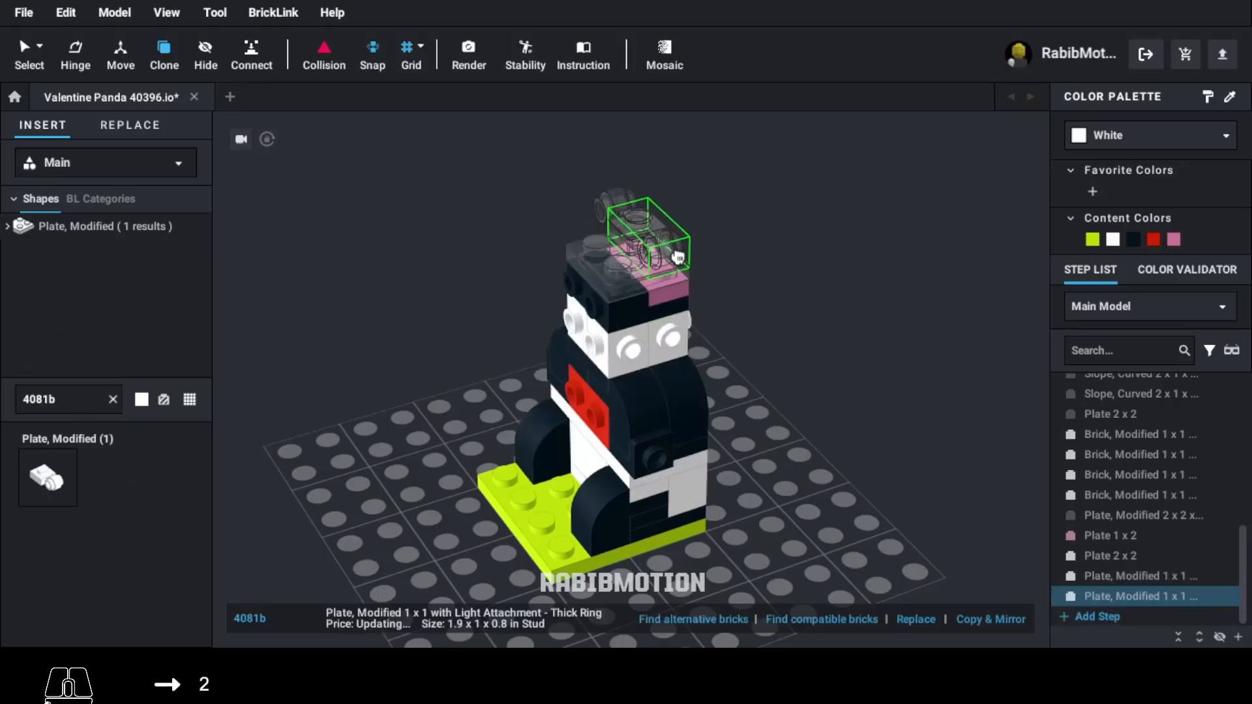
key(Escape)
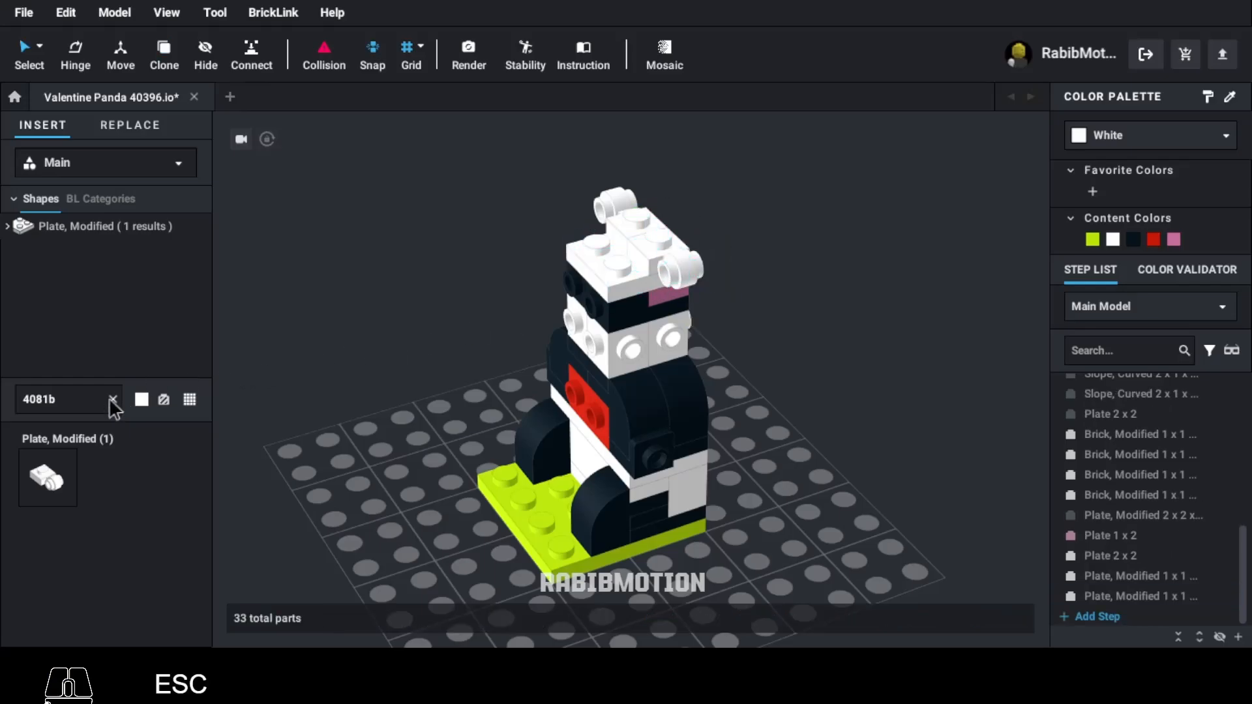
Place curved slope 11477 on the left bracket's side stud as a forward-reaching arm, and colour it black.
text(11477)
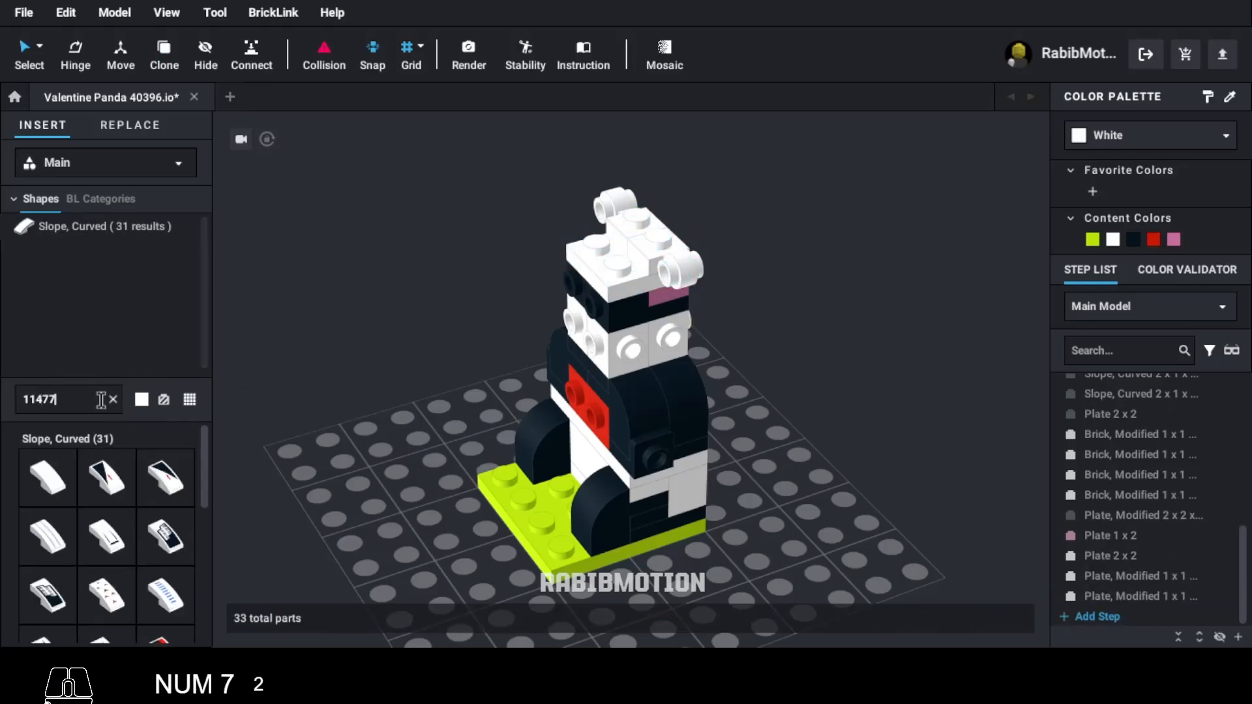
click(48, 477)
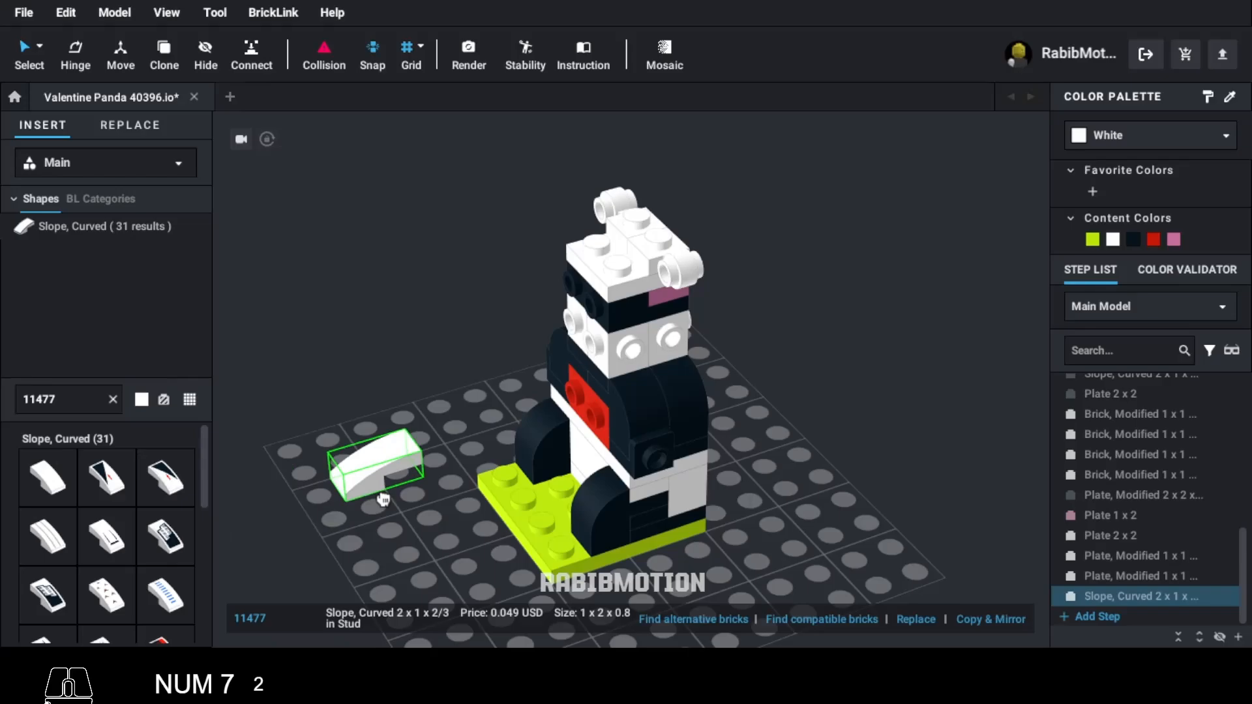
key(Up)
click(543, 363)
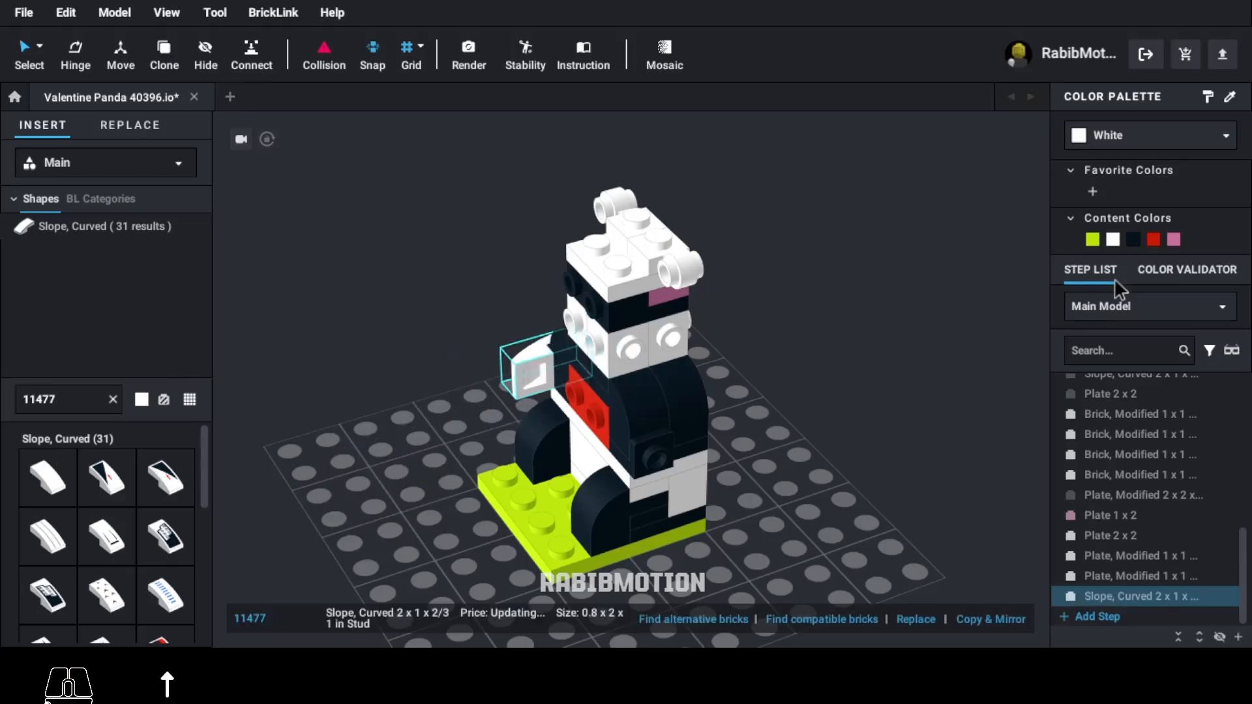
click(1134, 239)
Clone the black arm slope, flip it over, and place it on the right bracket's side stud.
key(c)
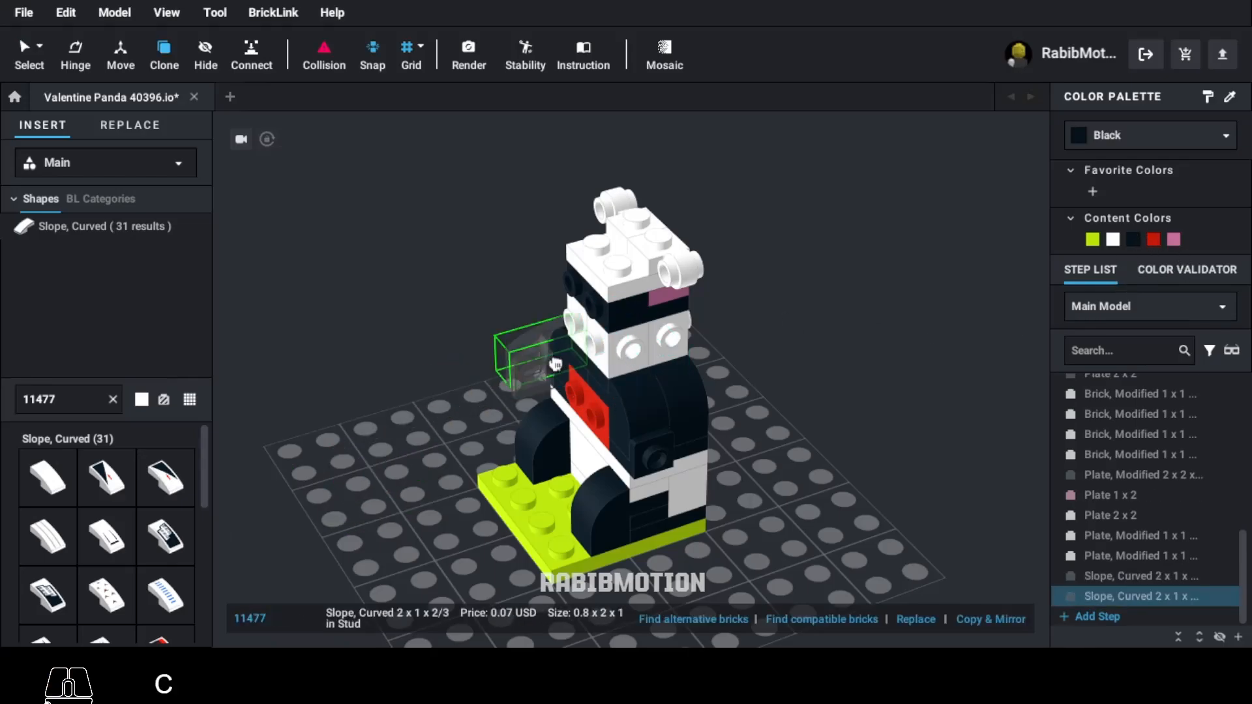
key(Down)
key(Down)
click(637, 480)
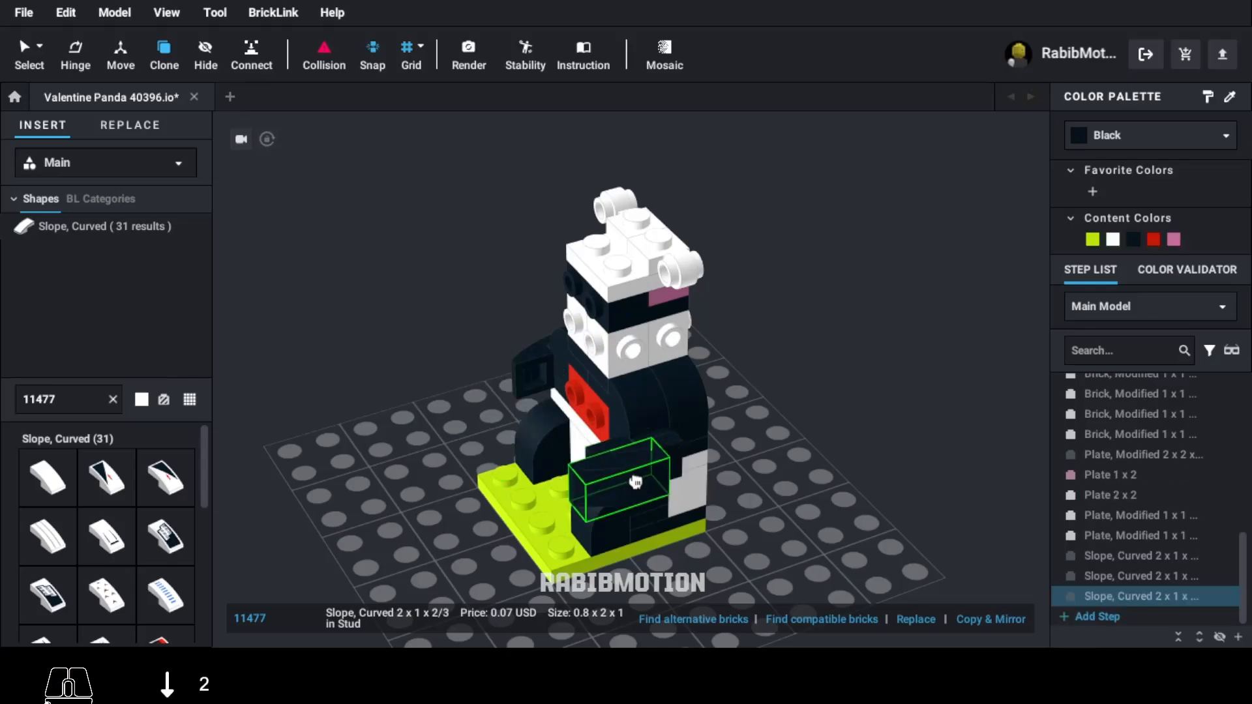
Place jumper plate 15573 upright on the two studs on the front of the white muzzle bricks.
key(Escape)
text(15573)
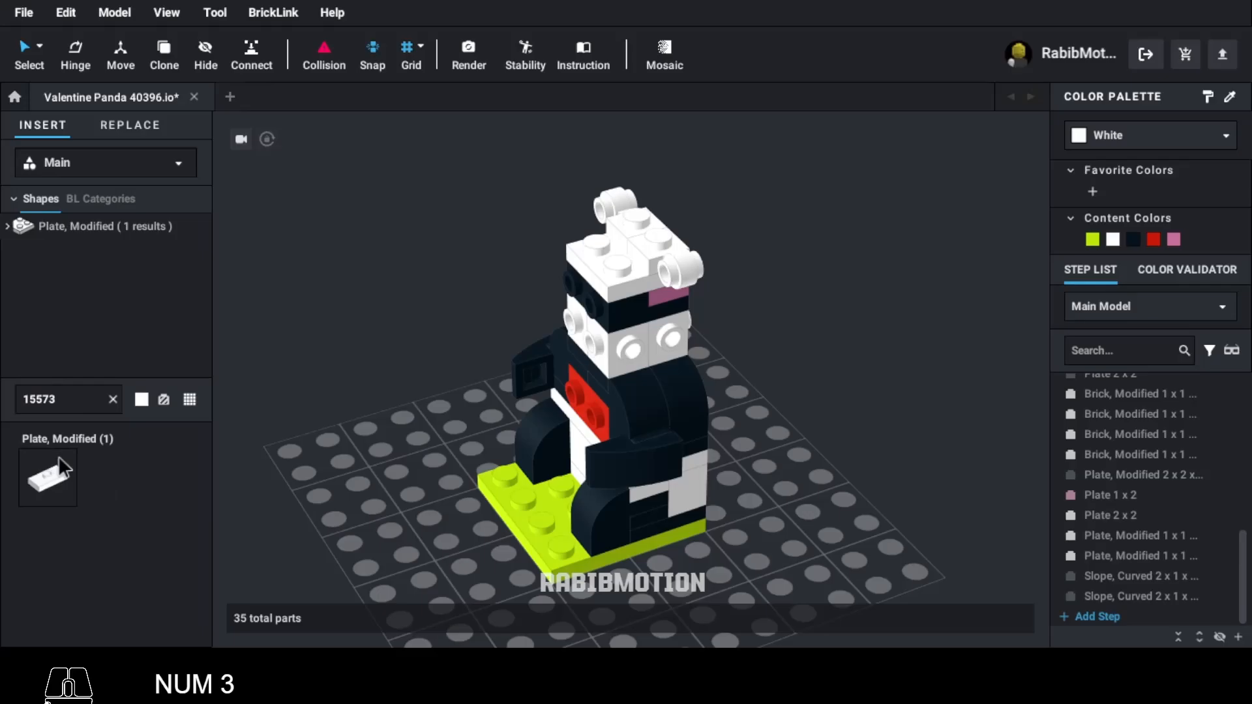
drag(58, 457, 310, 529)
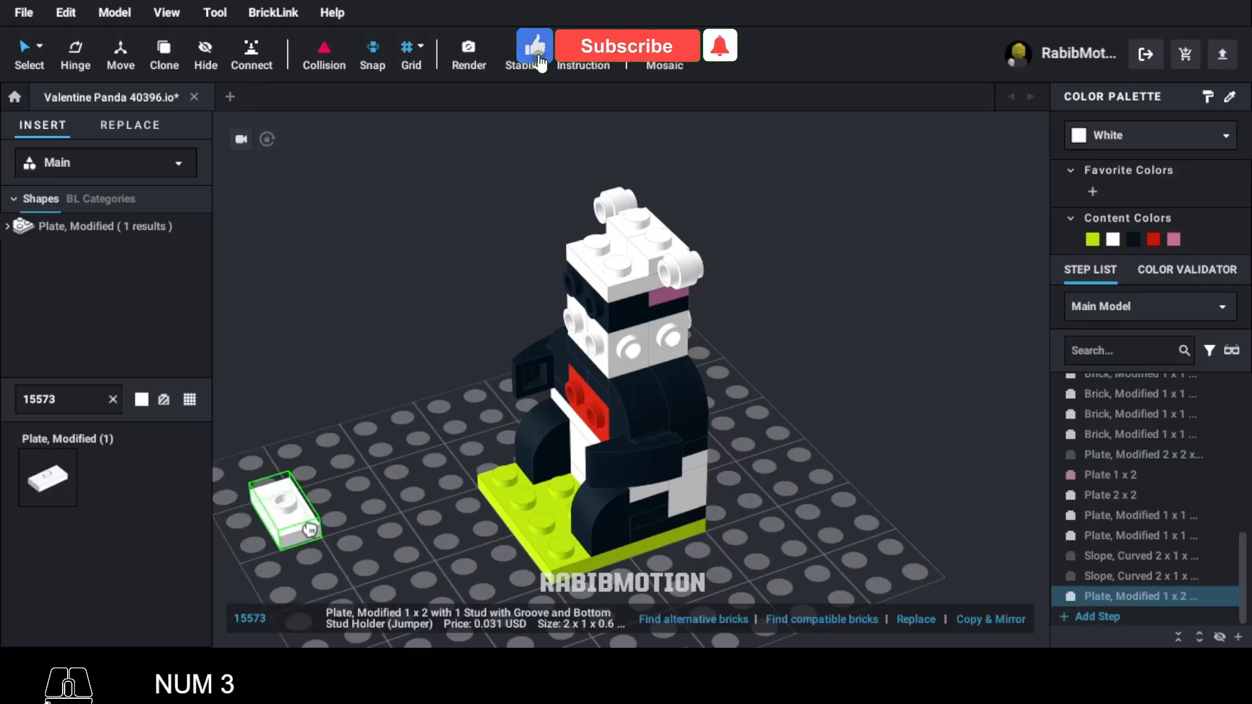
right_drag(311, 530, 363, 525)
key(Down)
click(673, 358)
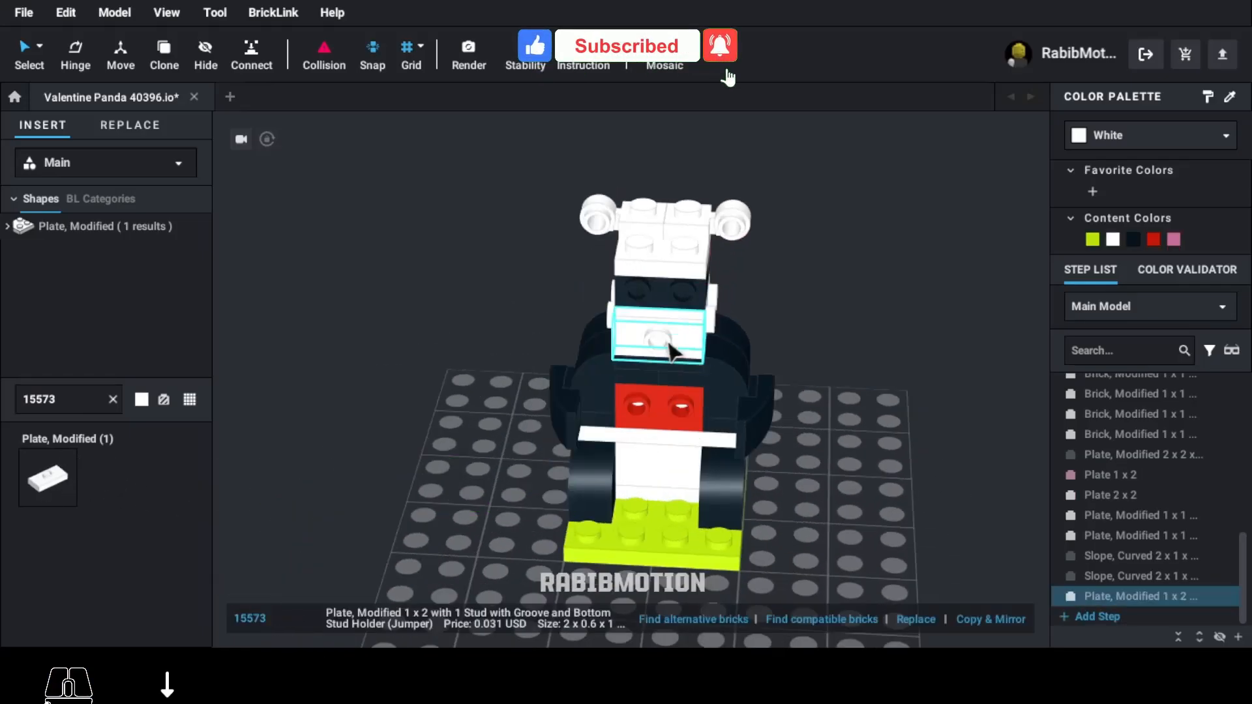
Clone the white jumper plate onto the two red studs on the front of the body.
key(c)
click(657, 412)
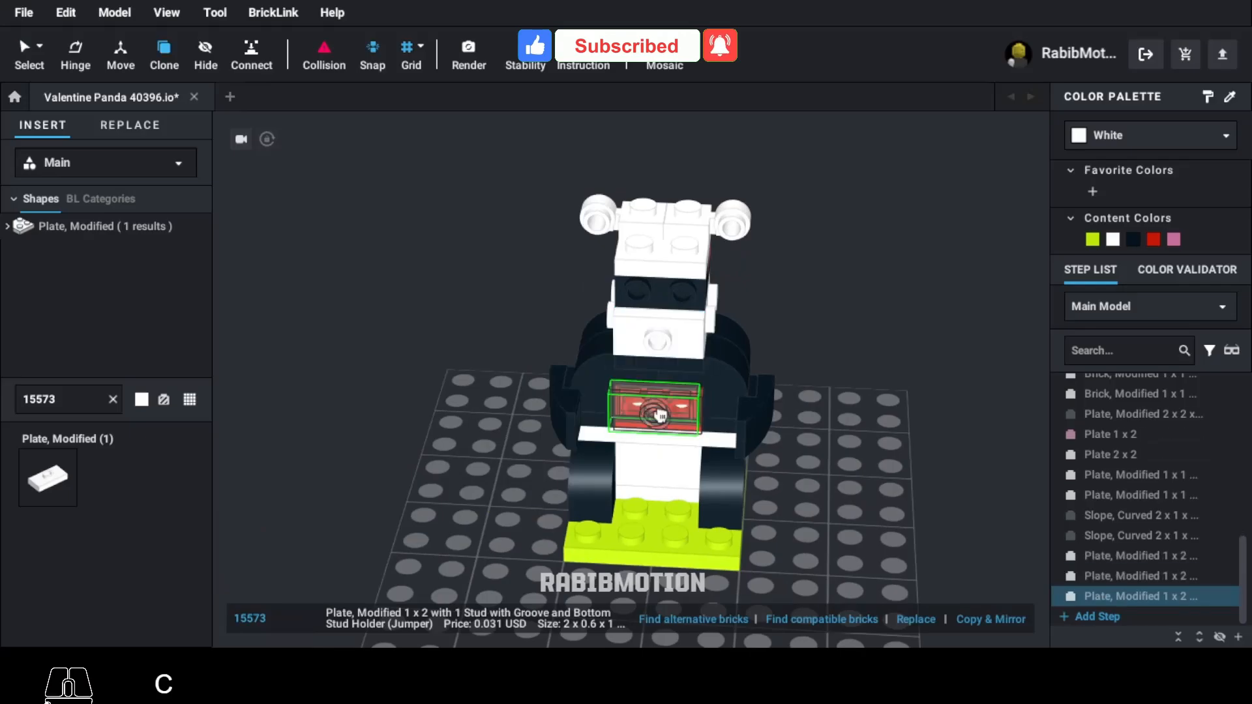
key(Escape)
right_drag(759, 574, 739, 574)
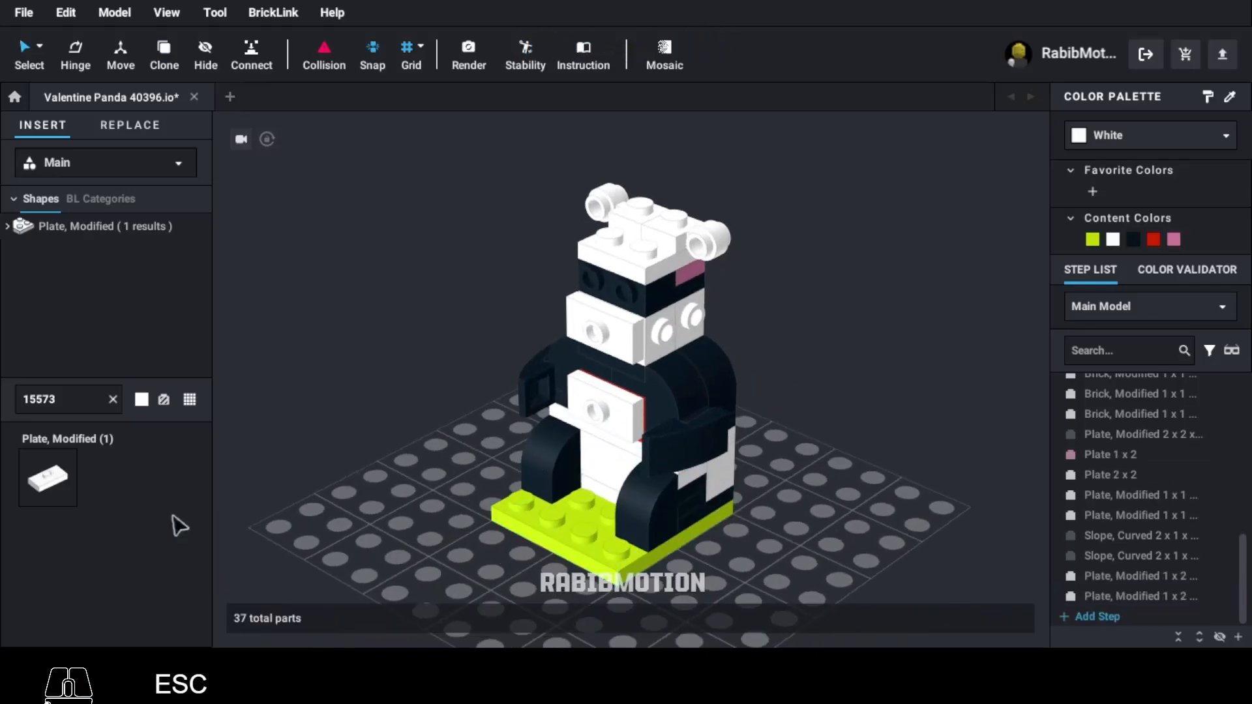
Place plate 3022 flat on the baseplate behind the model, studs facing up.
click(94, 395)
text(3022)
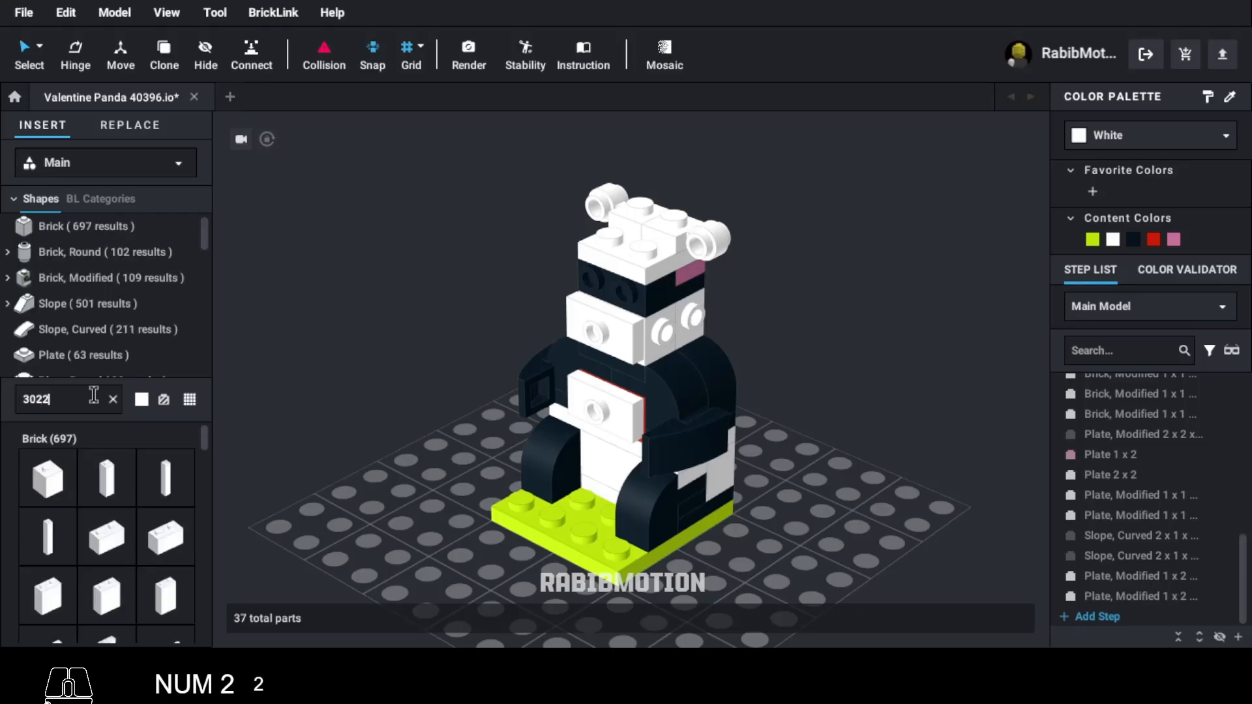
click(64, 474)
right_drag(405, 558, 310, 551)
drag(344, 551, 737, 579)
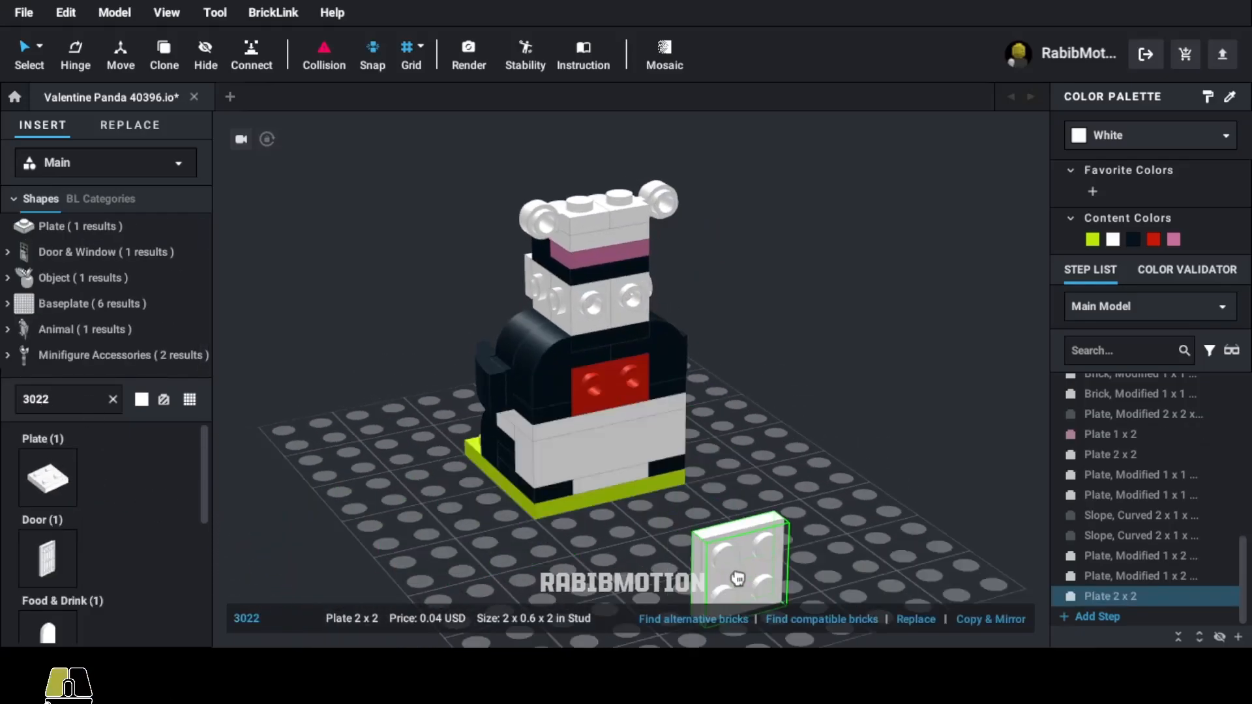
key(Up)
click(734, 574)
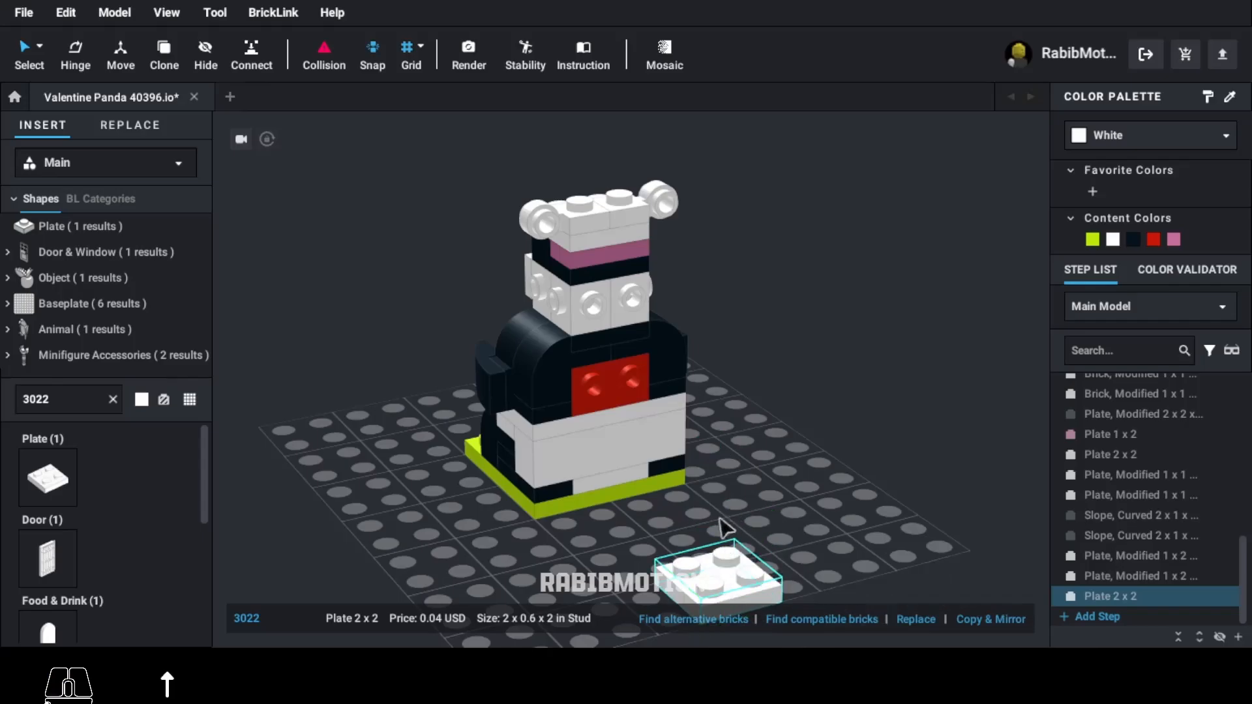
Place curved slope 15068 on one row of studs of the loose 2 x 2 plate, leaving the other row exposed.
click(86, 402)
text(15068)
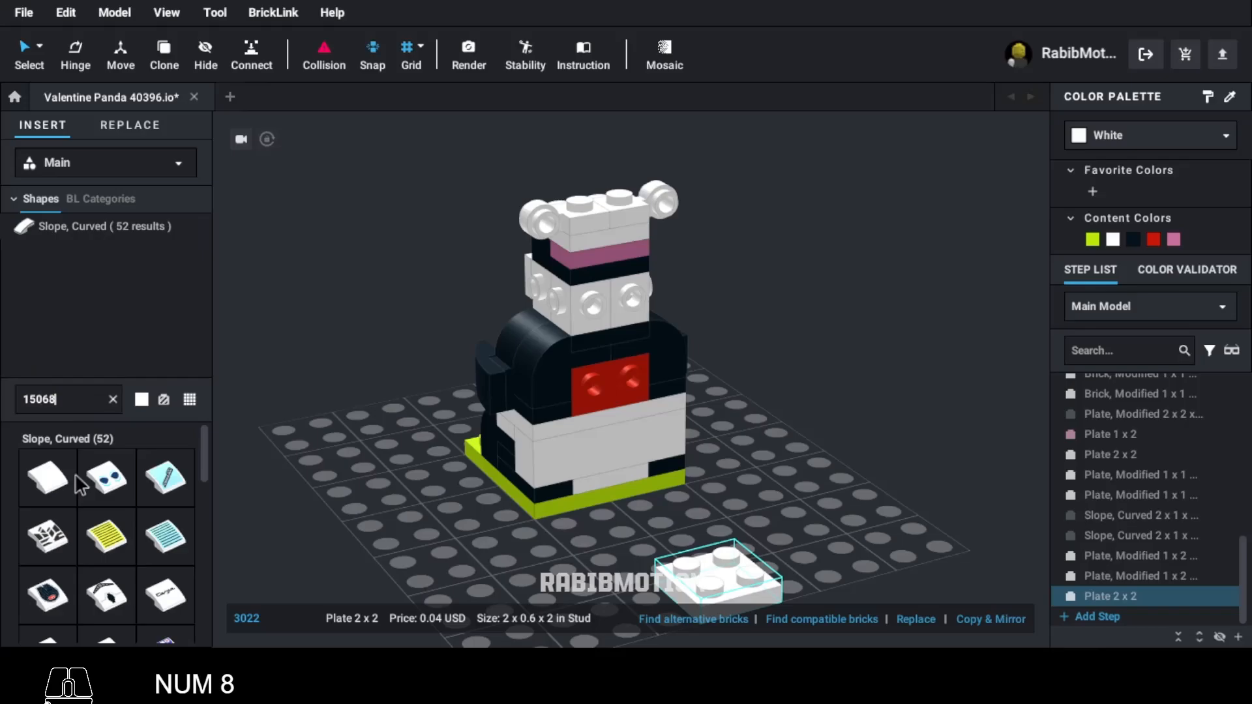
click(78, 486)
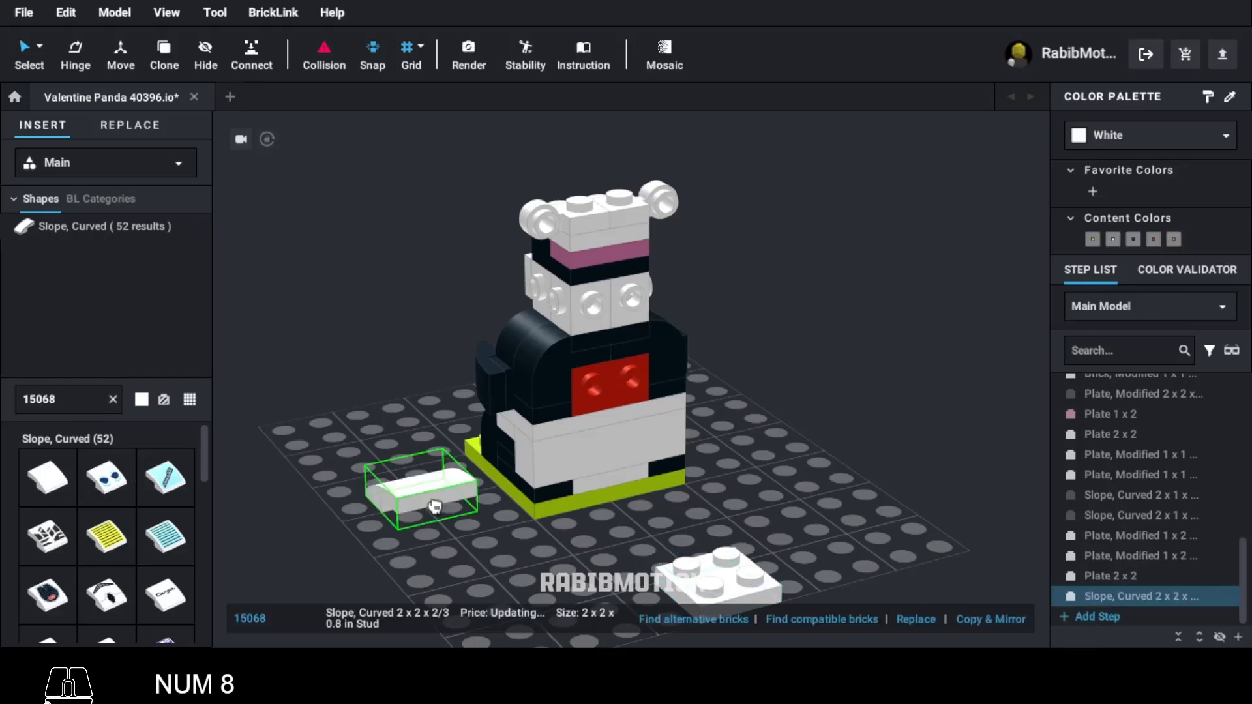
click(697, 563)
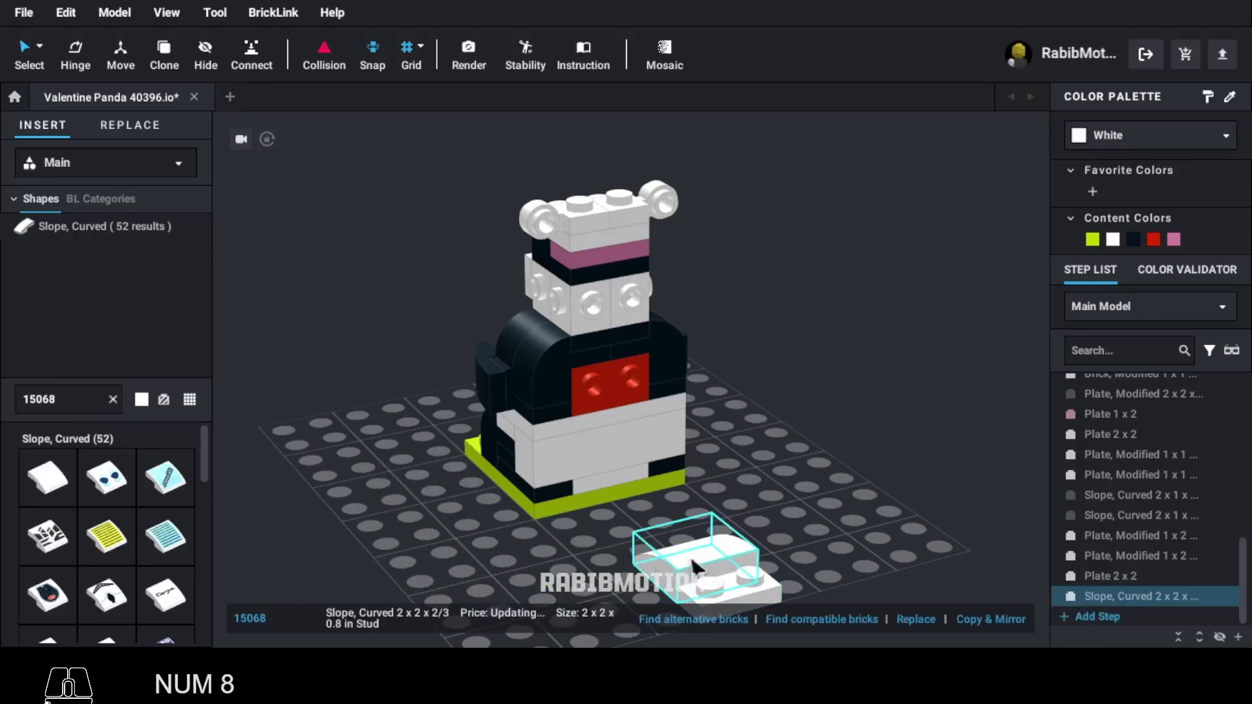
Select the loose 2 x 2 plate and curved slope together, stand them upright, and attach them to the red studs on the body's back.
drag(669, 480, 701, 536)
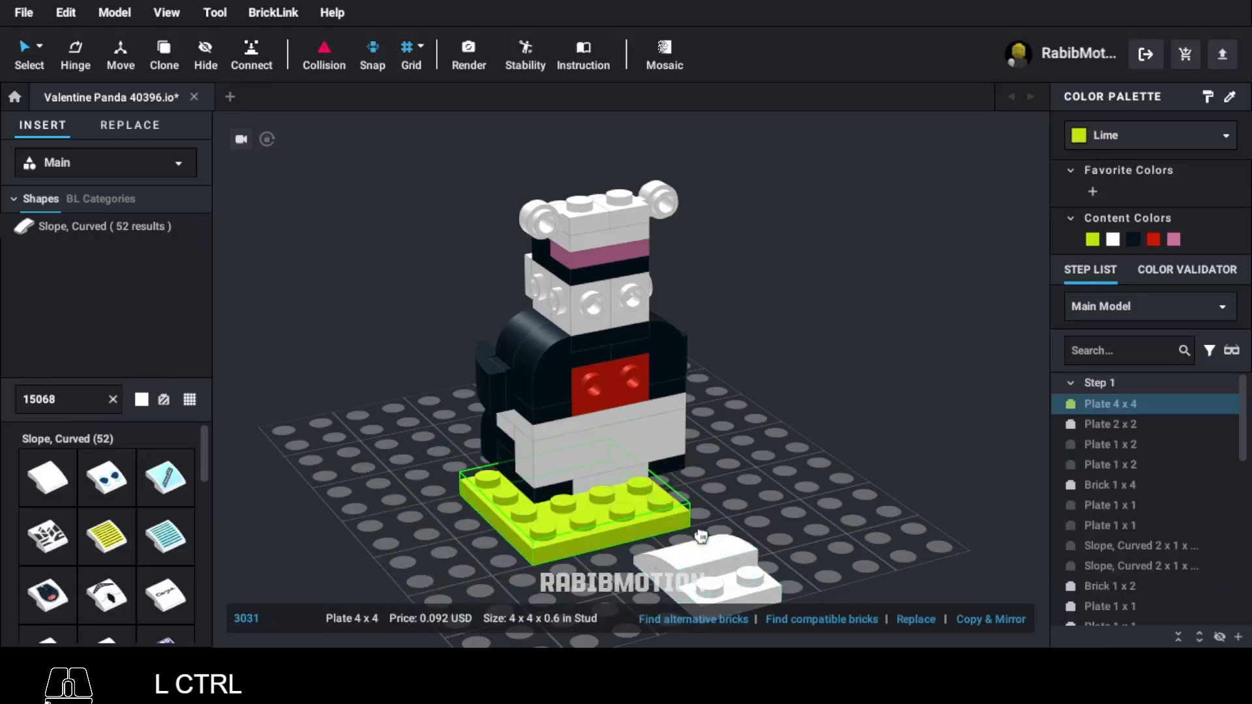
key(ctrl+z)
click(730, 598)
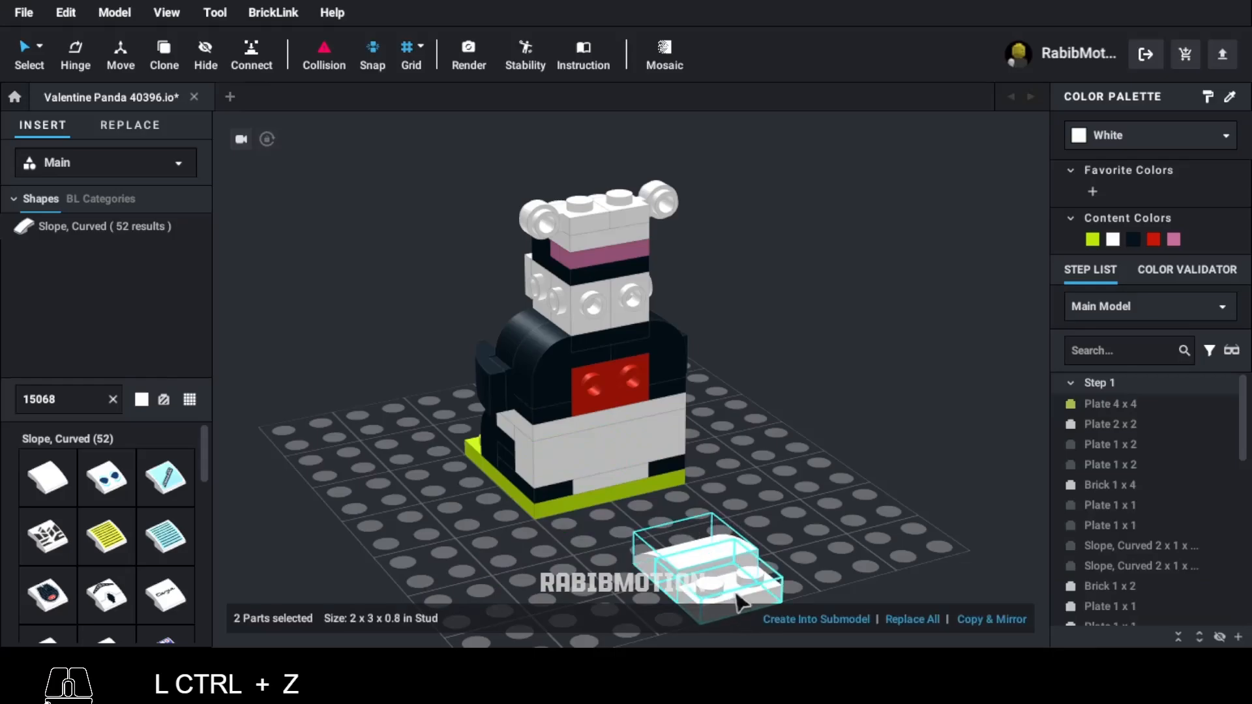
key(Down)
drag(735, 573, 648, 420)
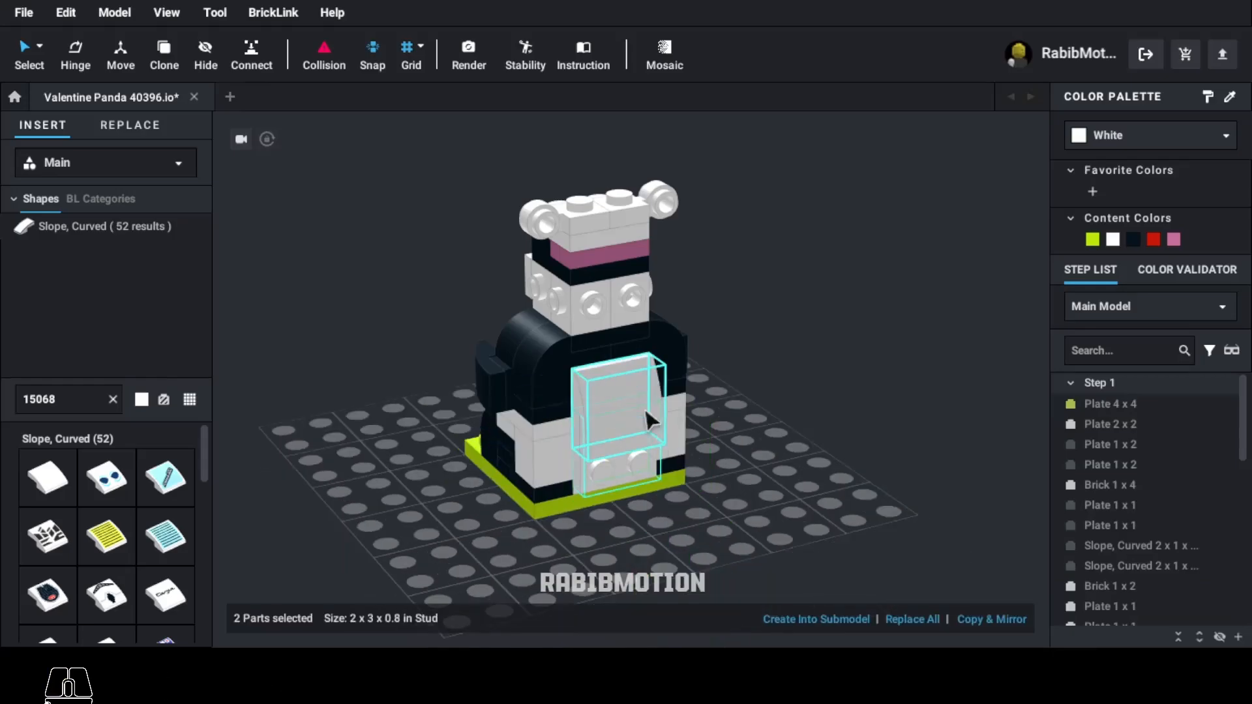
Clone the white jumper plate, rotate it to face backward, and place it on the exposed studs below the back slope.
click(534, 280)
key(c)
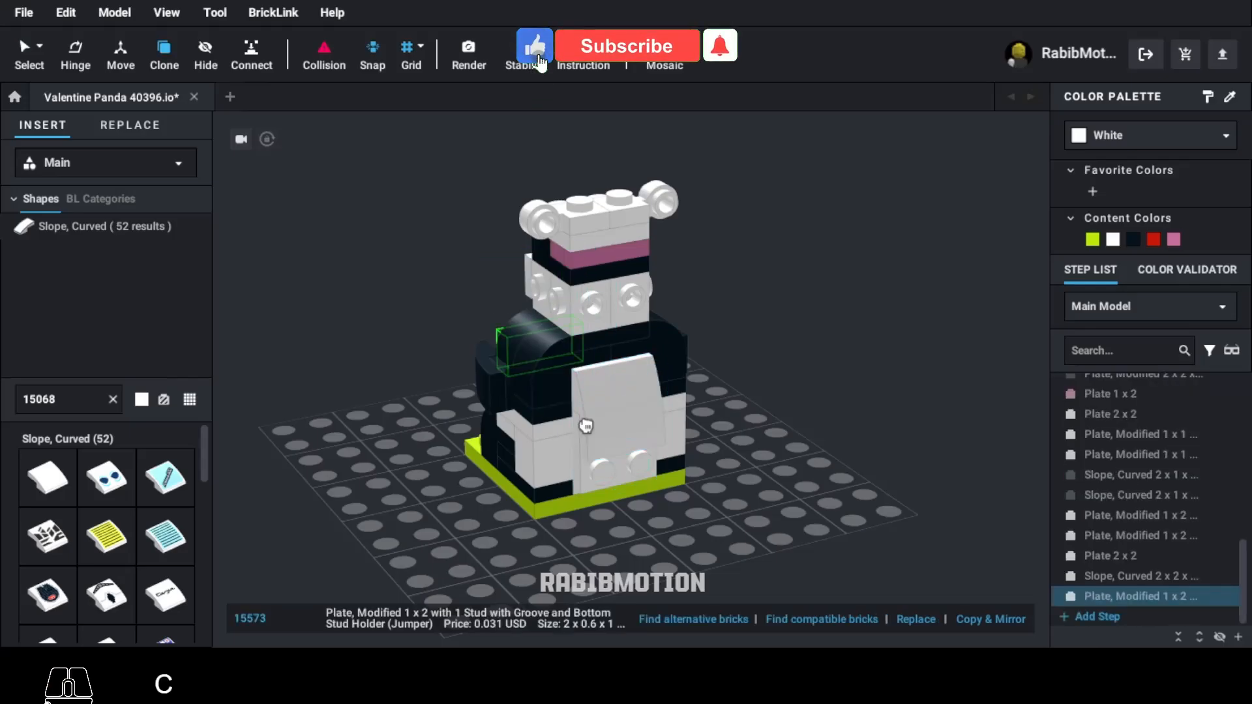
key(Left)
key(Left)
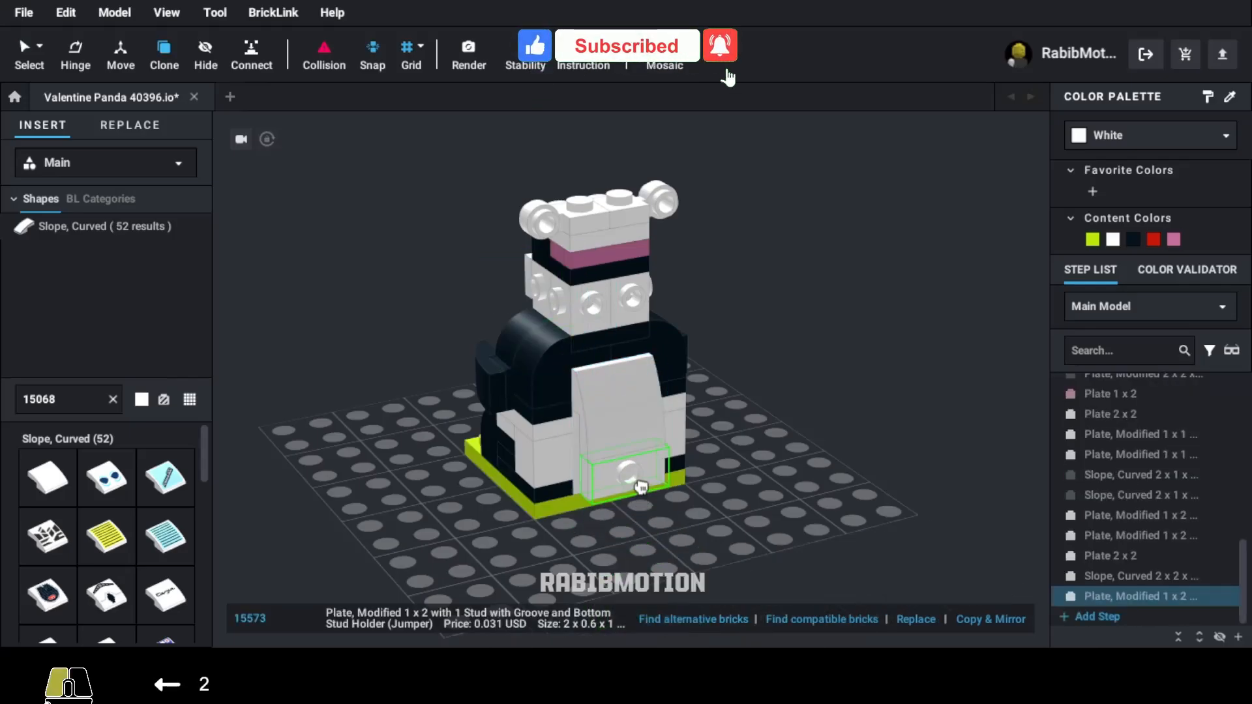
click(641, 486)
key(Escape)
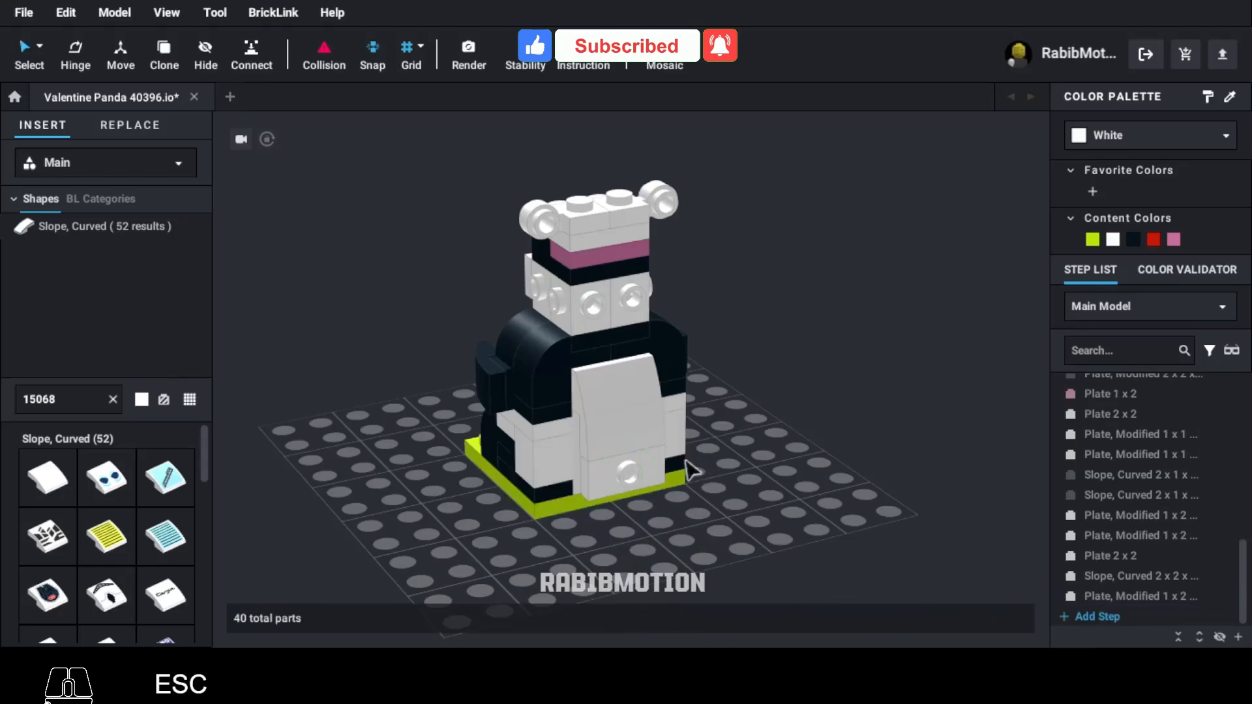
Place round tile 98138 on the rear jumper plate's stud as the tail and colour it black.
click(94, 406)
text(98138)
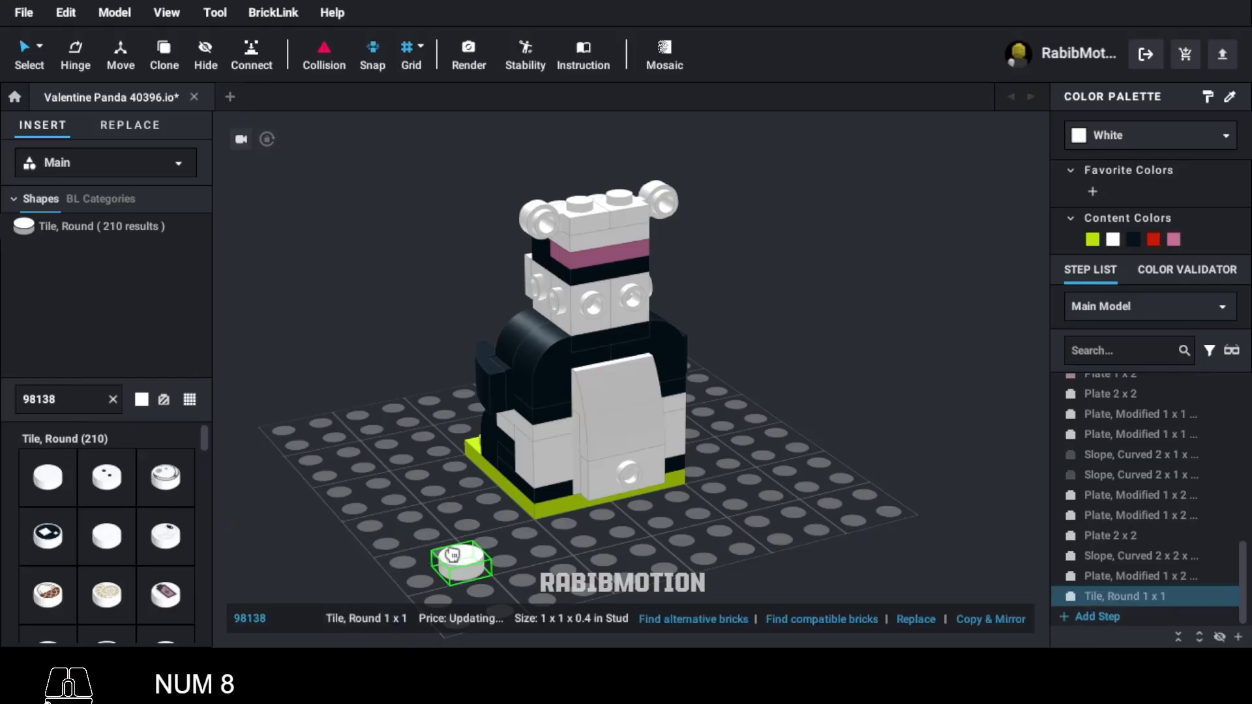
key(Down)
click(642, 479)
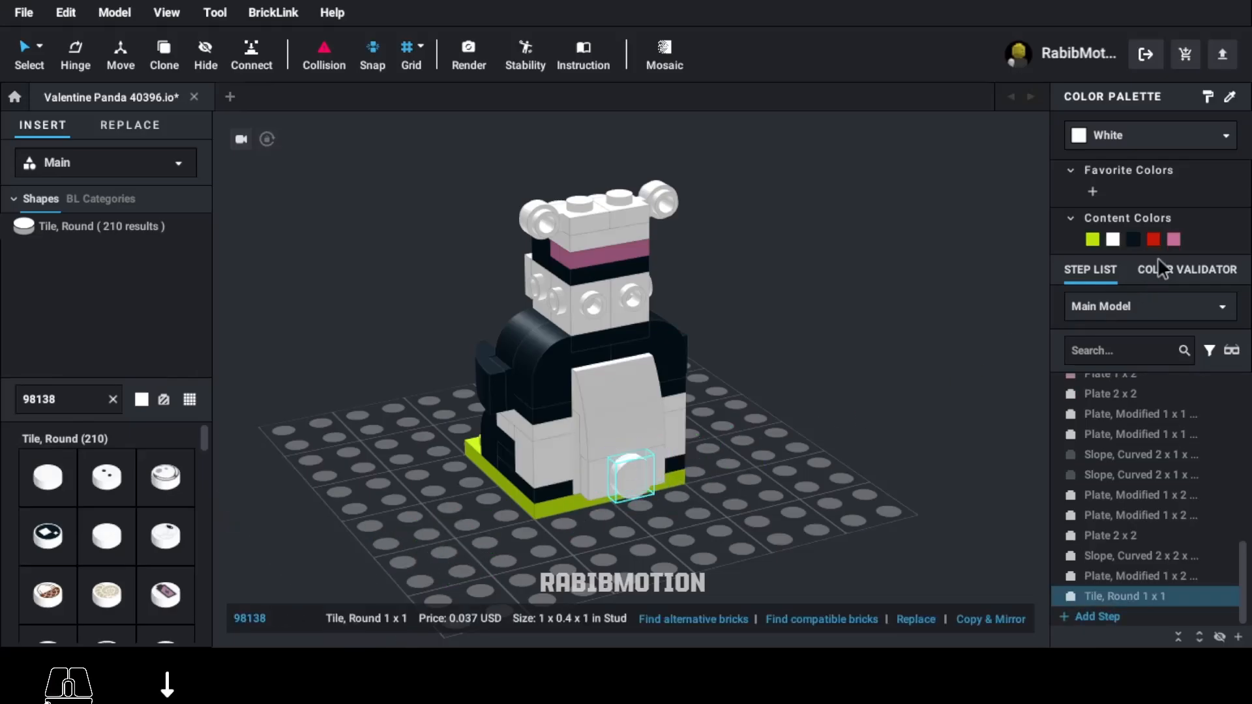
click(1138, 240)
click(790, 489)
right_drag(564, 538, 594, 560)
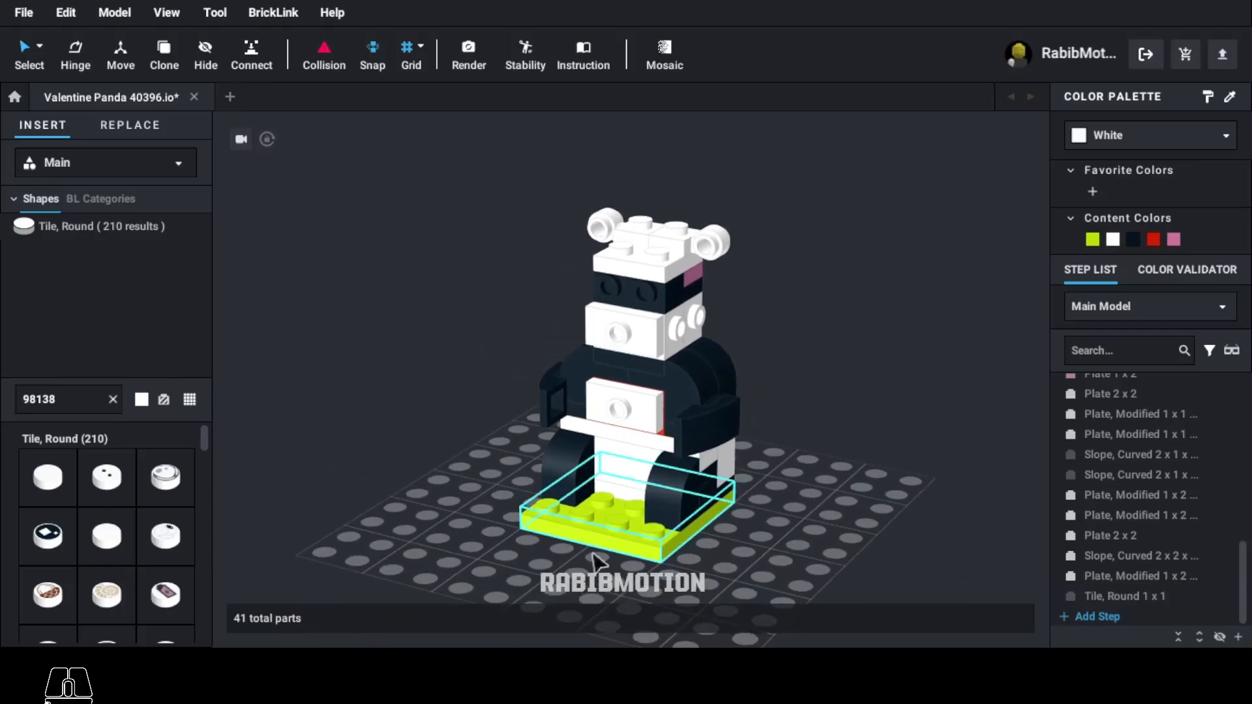
Place plate 3023 on the two side studs at the right of the head, rotated so its studs point outward.
click(94, 399)
text(3023)
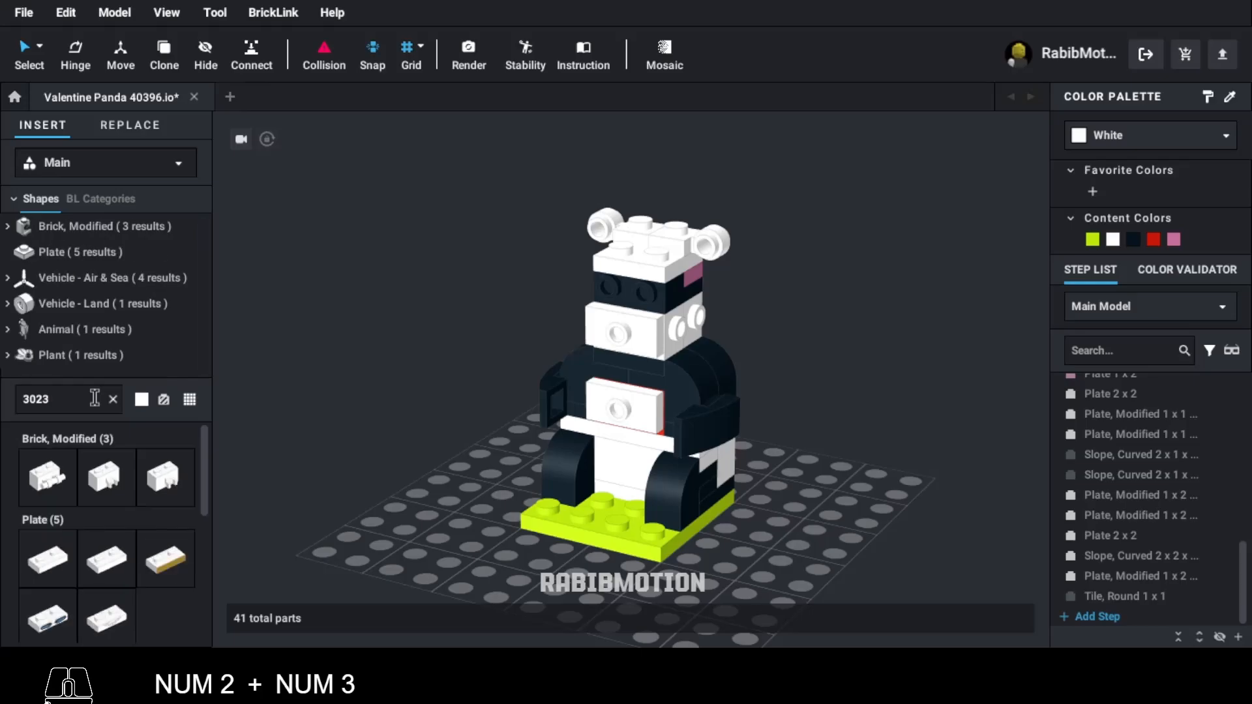
click(39, 562)
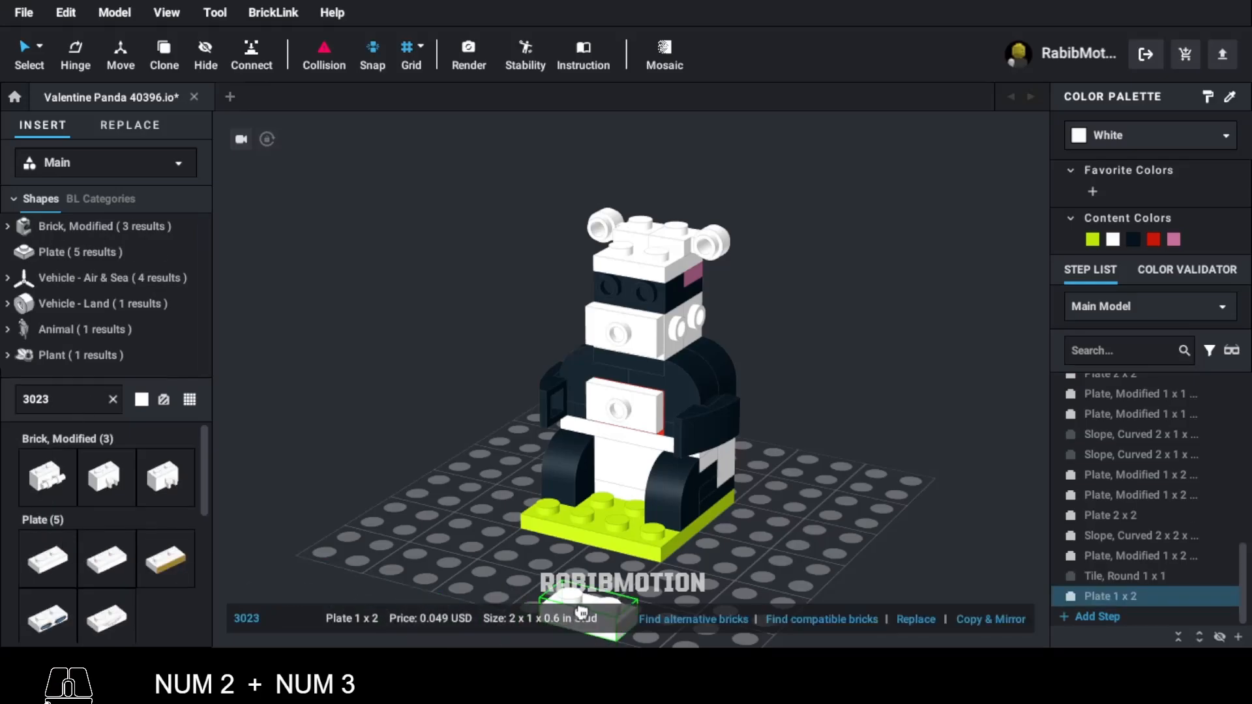
key(Down)
key(Left)
click(706, 346)
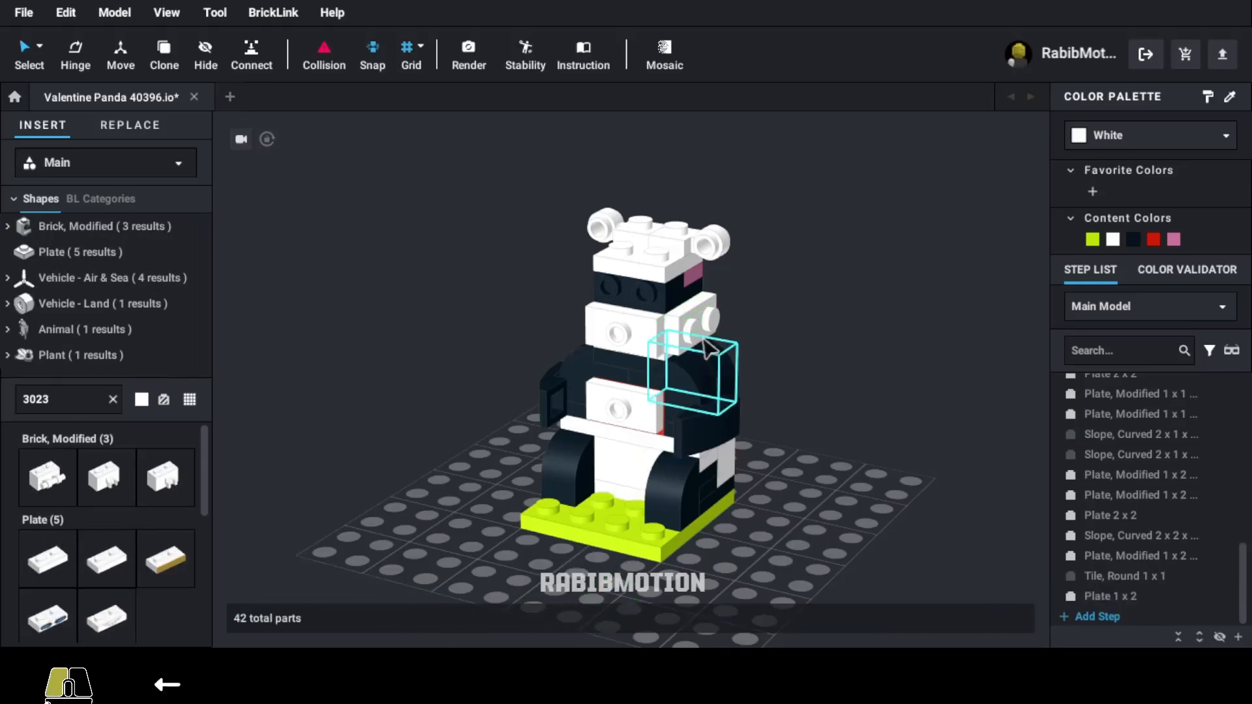
right_drag(832, 380, 795, 376)
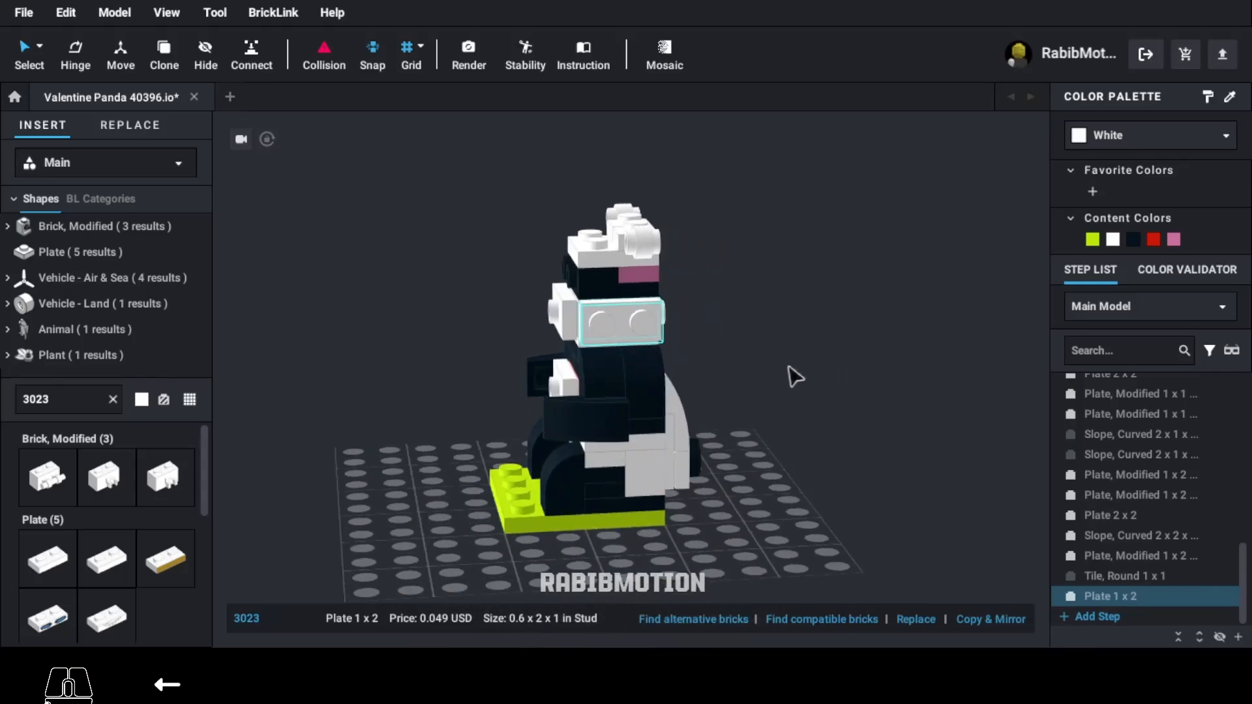
Clone the back's curved slope 15068, rotate it a quarter turn, and place it on the head's right side plate as a cheek.
click(682, 430)
key(c)
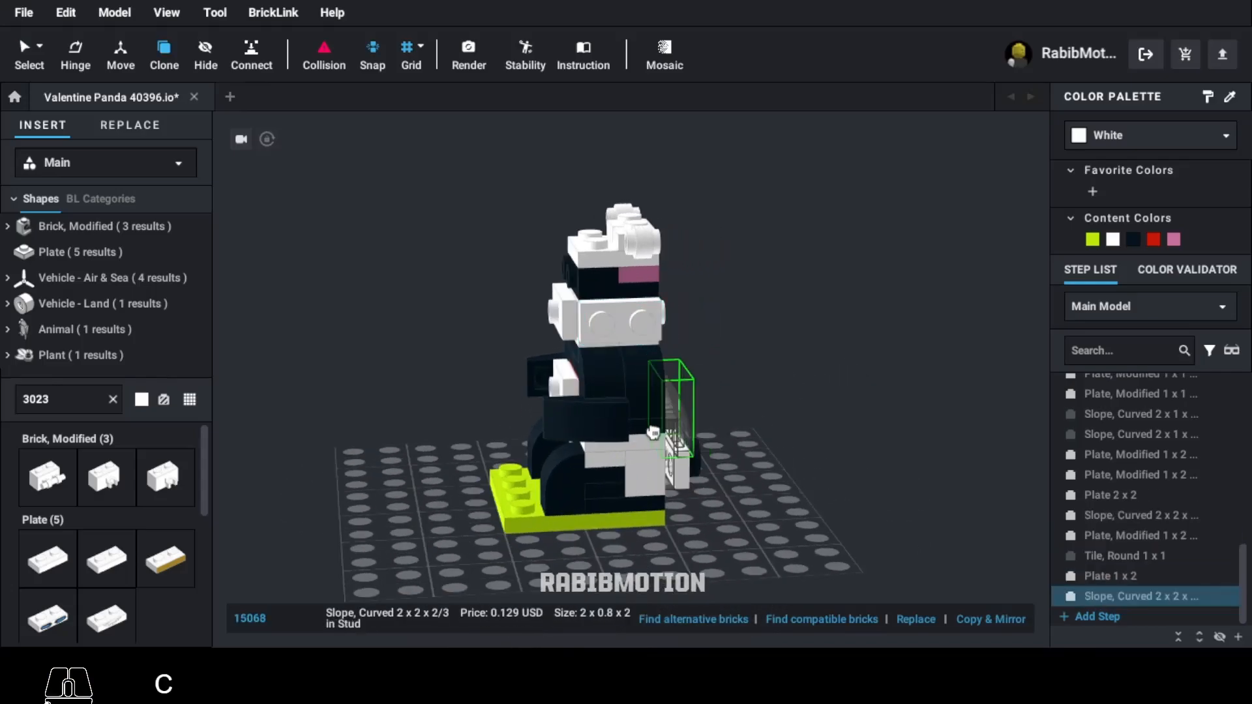
key(Right)
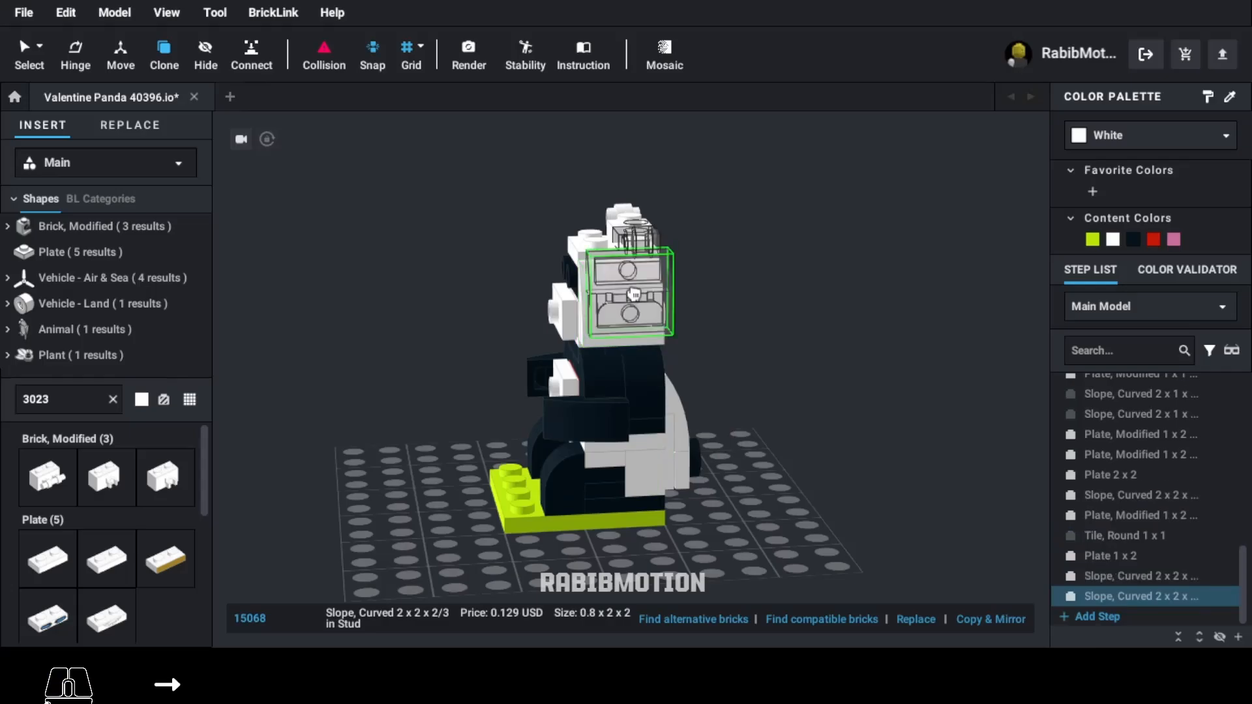
key(Escape)
mouse_move(671, 294)
right_down()
mouse_move(733, 384)
mouse_move(799, 395)
right_up()
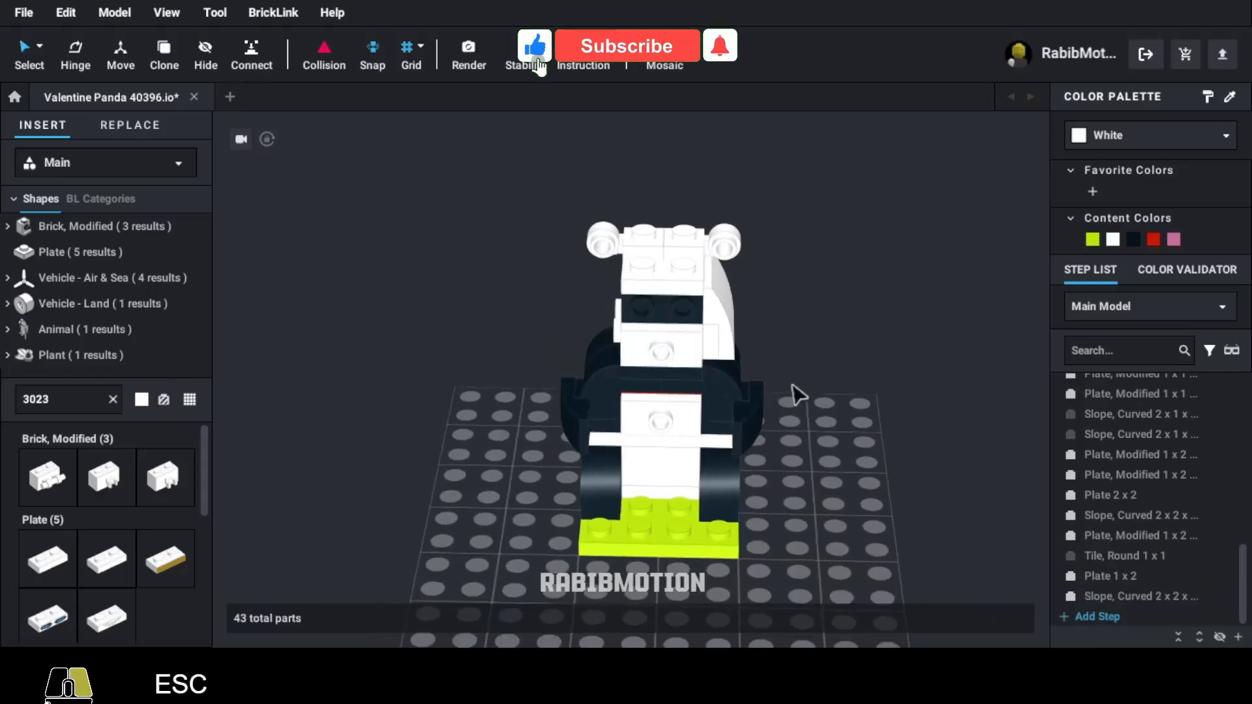
Clone the right cheek's curved slope and 1 x 2 plate together onto the head's left side, turned half a revolution.
click(723, 355)
click(734, 346)
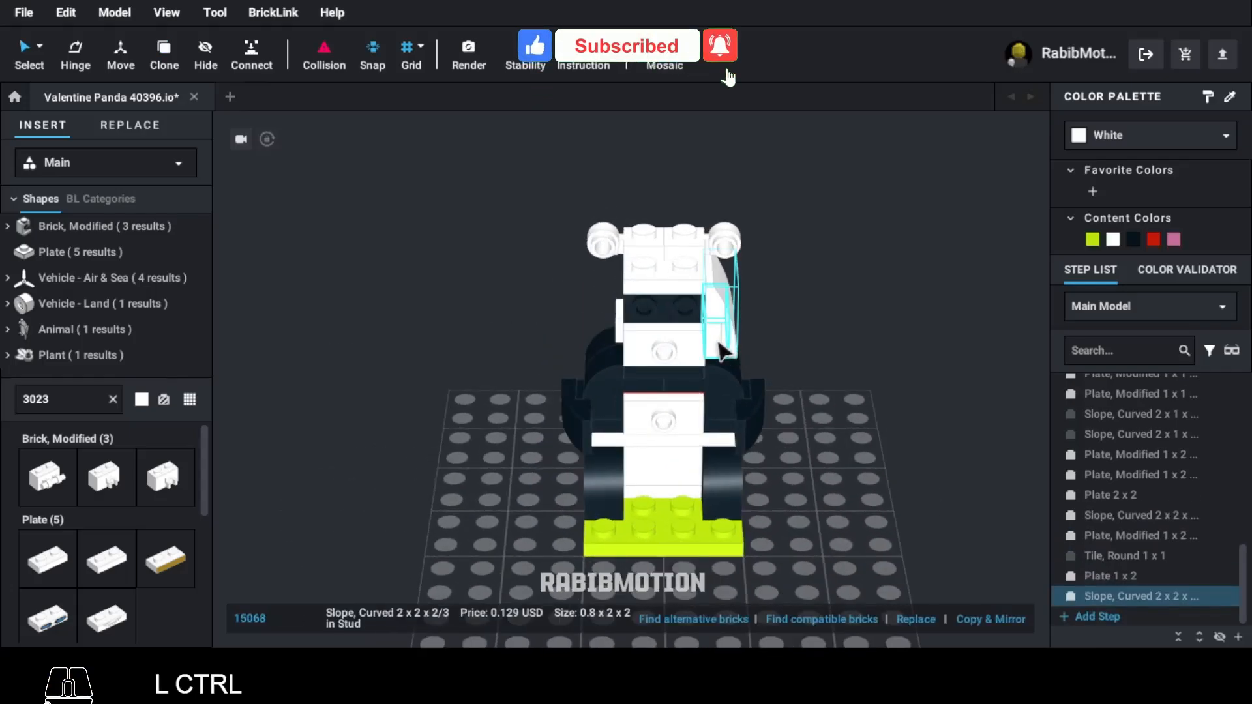
ctrl+click(717, 352)
key(c)
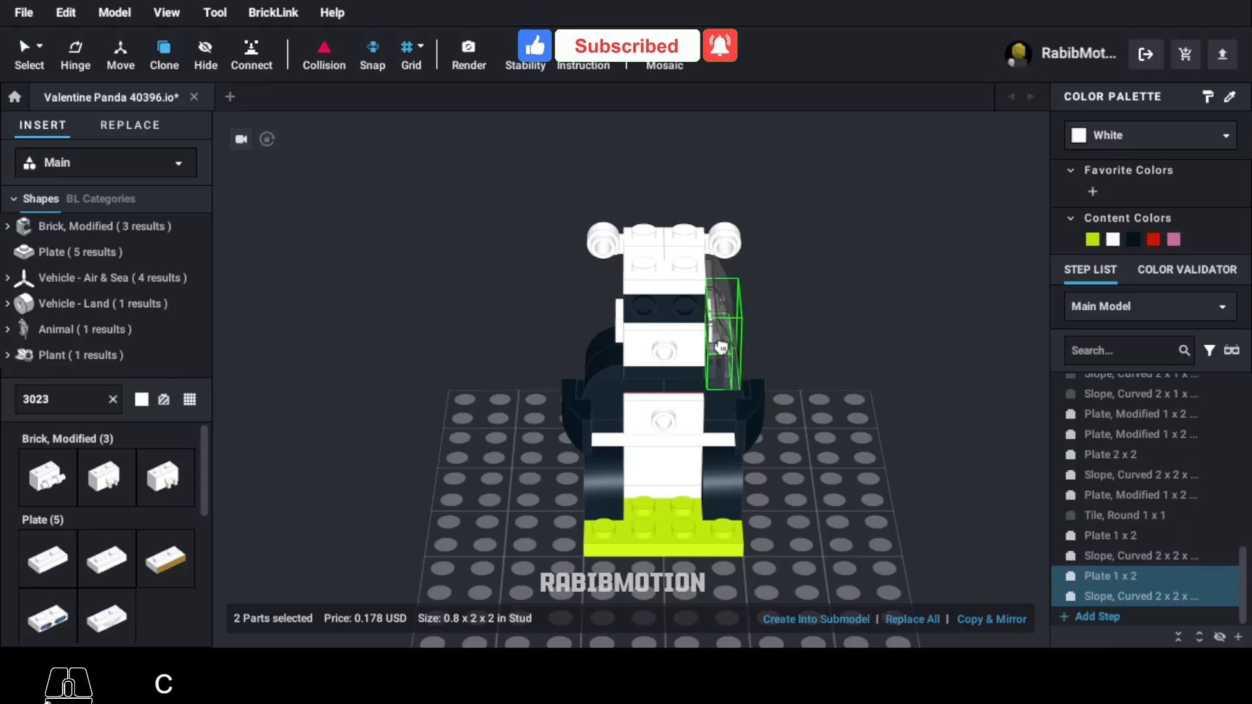
key(Right)
key(Right)
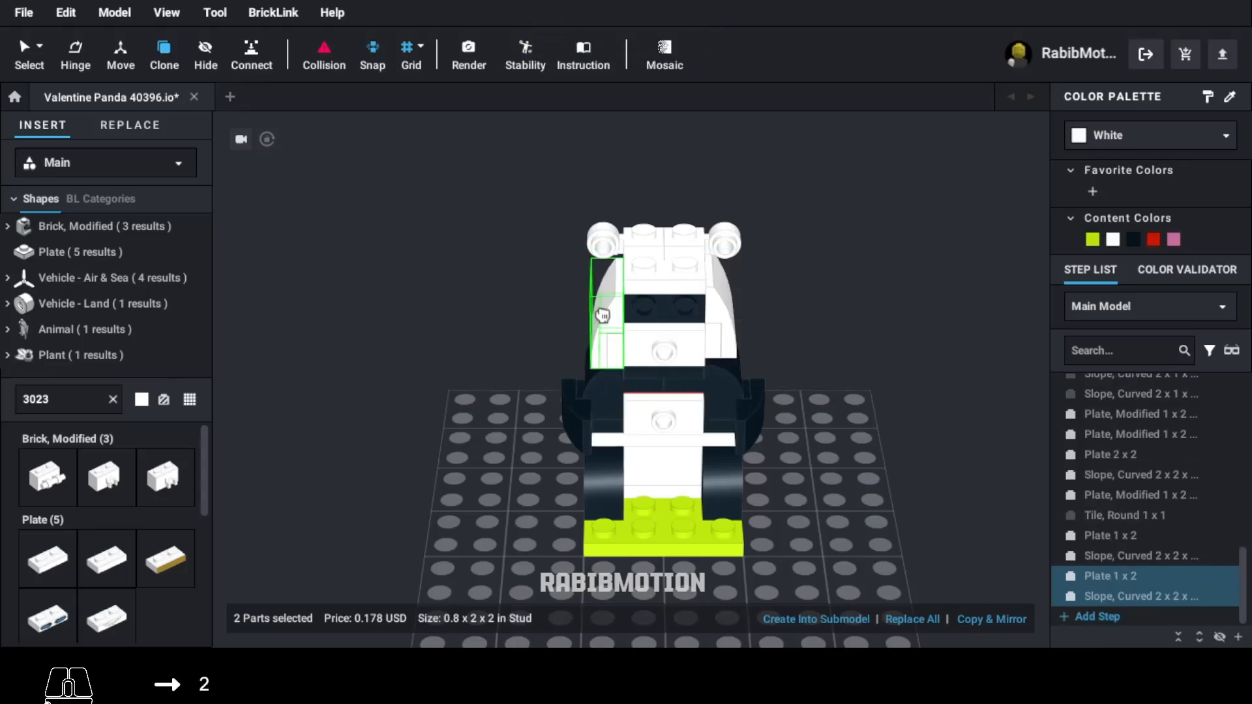
key(Escape)
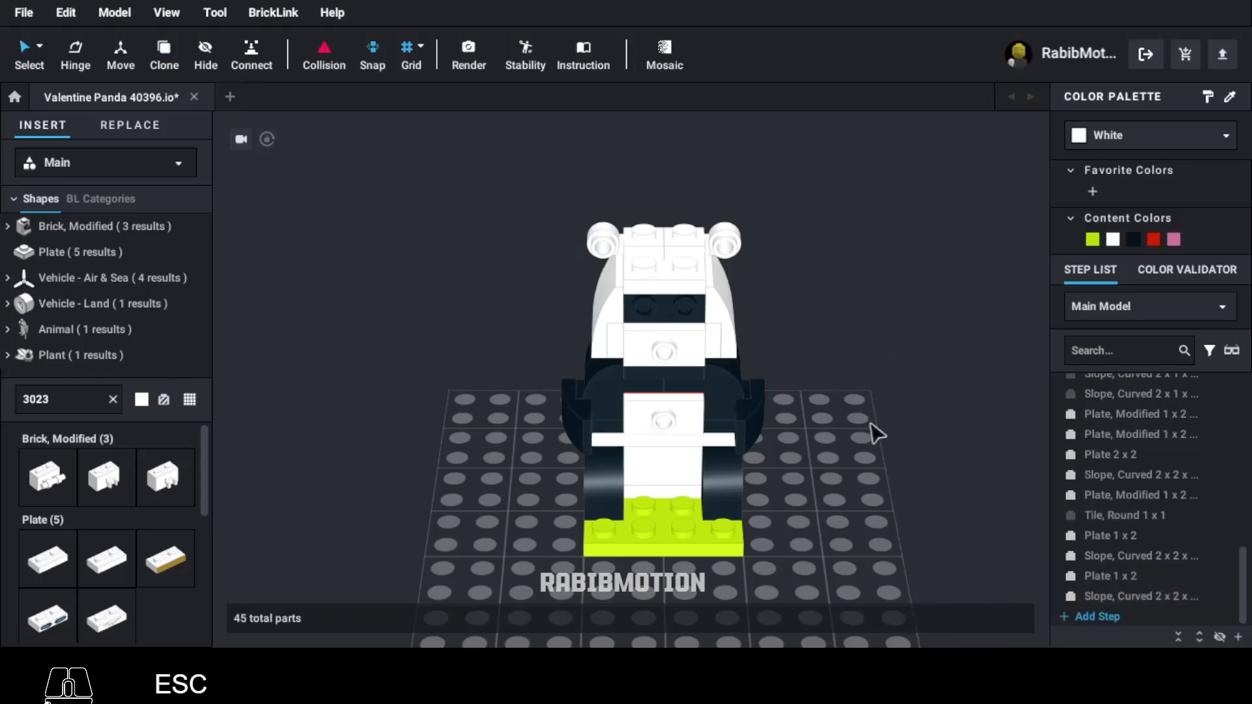
Place round tile 98138 on the muzzle's jumper stud as the nose and colour it black.
mouse_move(875, 428)
right_down()
mouse_move(926, 430)
mouse_move(841, 422)
mouse_move(678, 446)
right_up()
click(93, 404)
text(98)
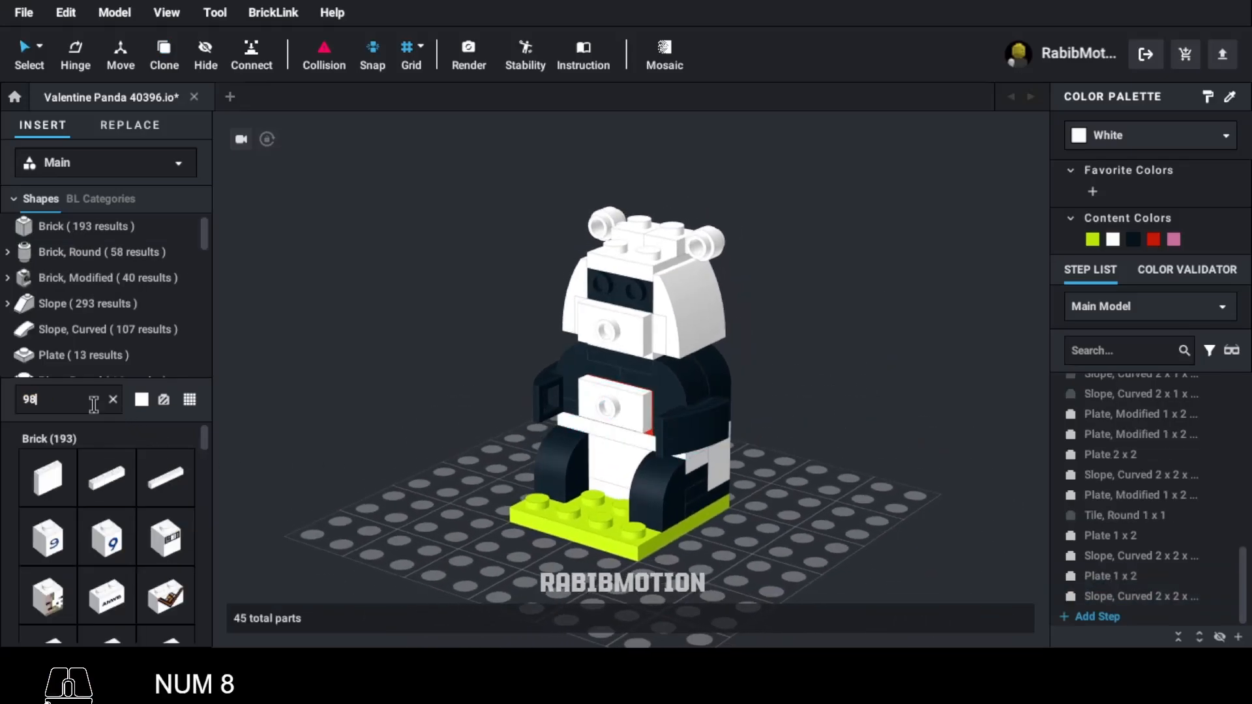
text(138)
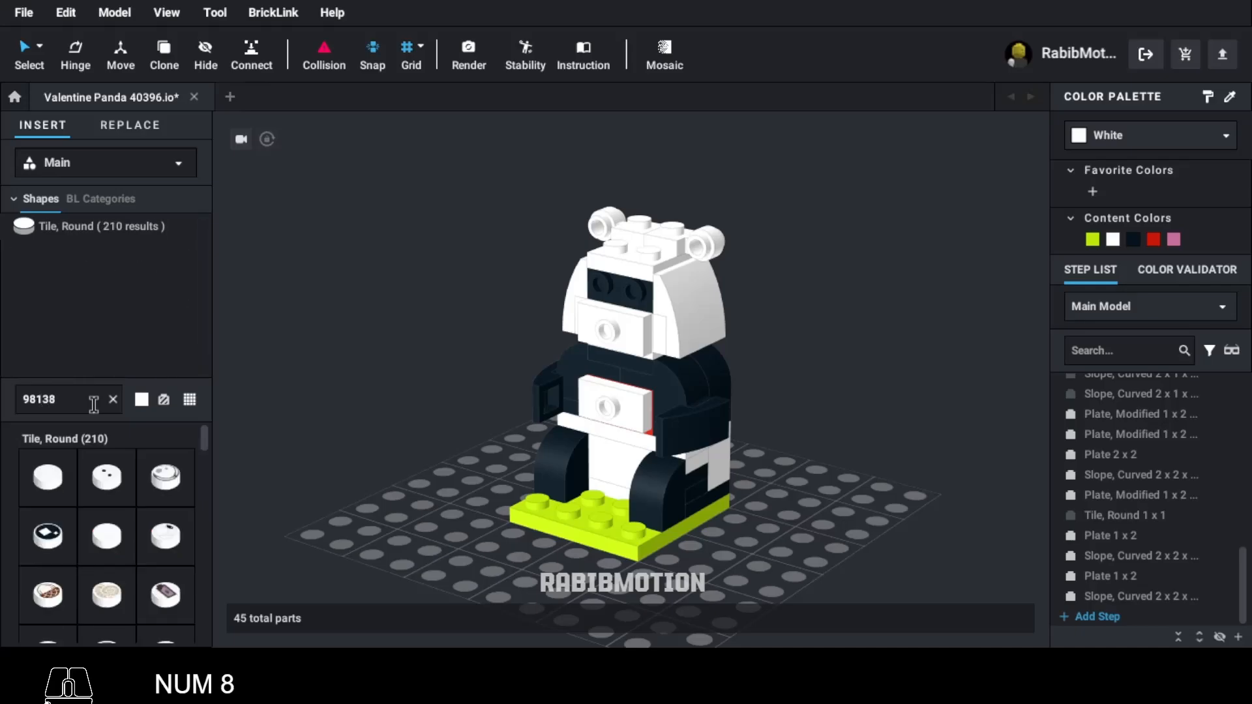
drag(53, 492, 608, 355)
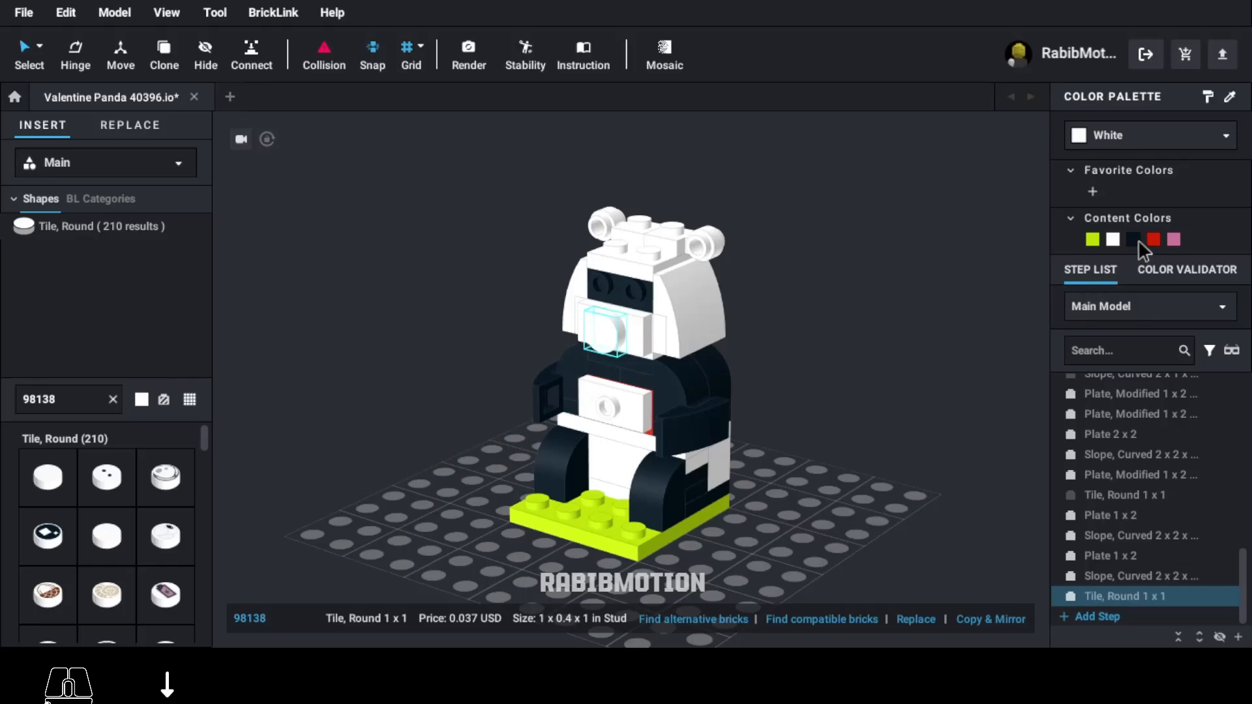
Find round eye tile 98138pb007 and place it, turned to face forward, on one of the panda's two eye studs.
double_click(87, 405)
text(9)
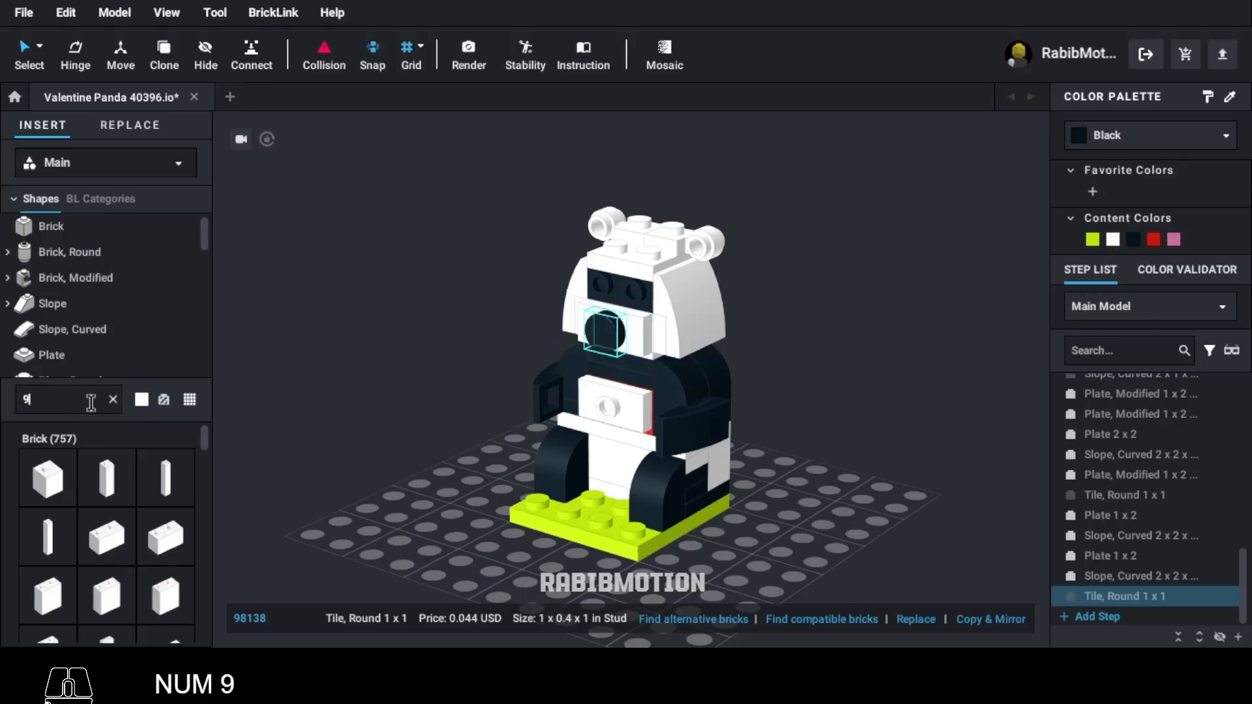
text(8138)
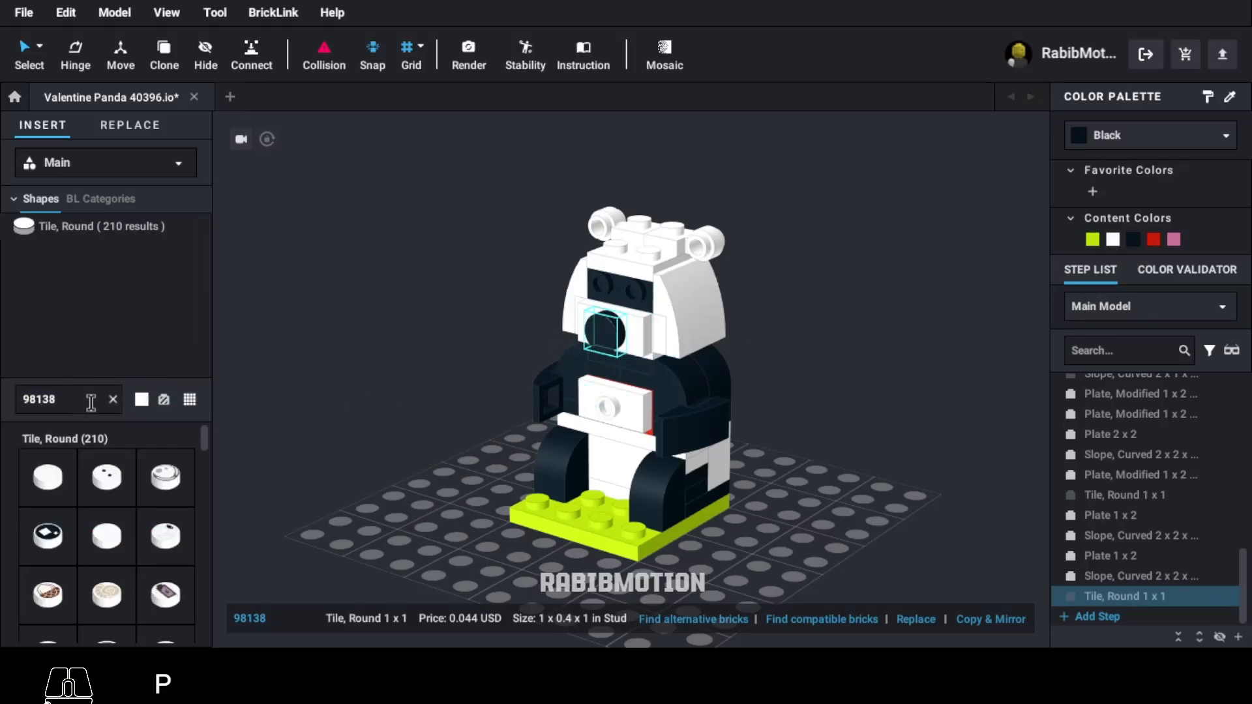
text(pb007)
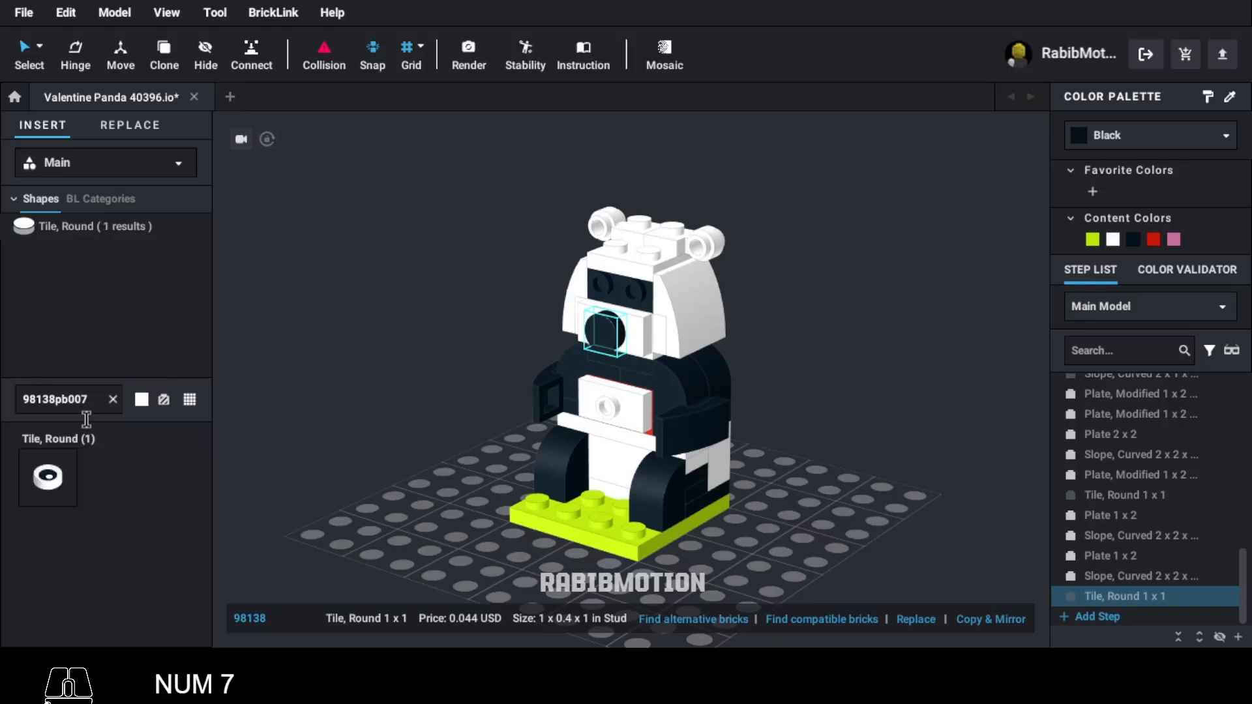
click(65, 479)
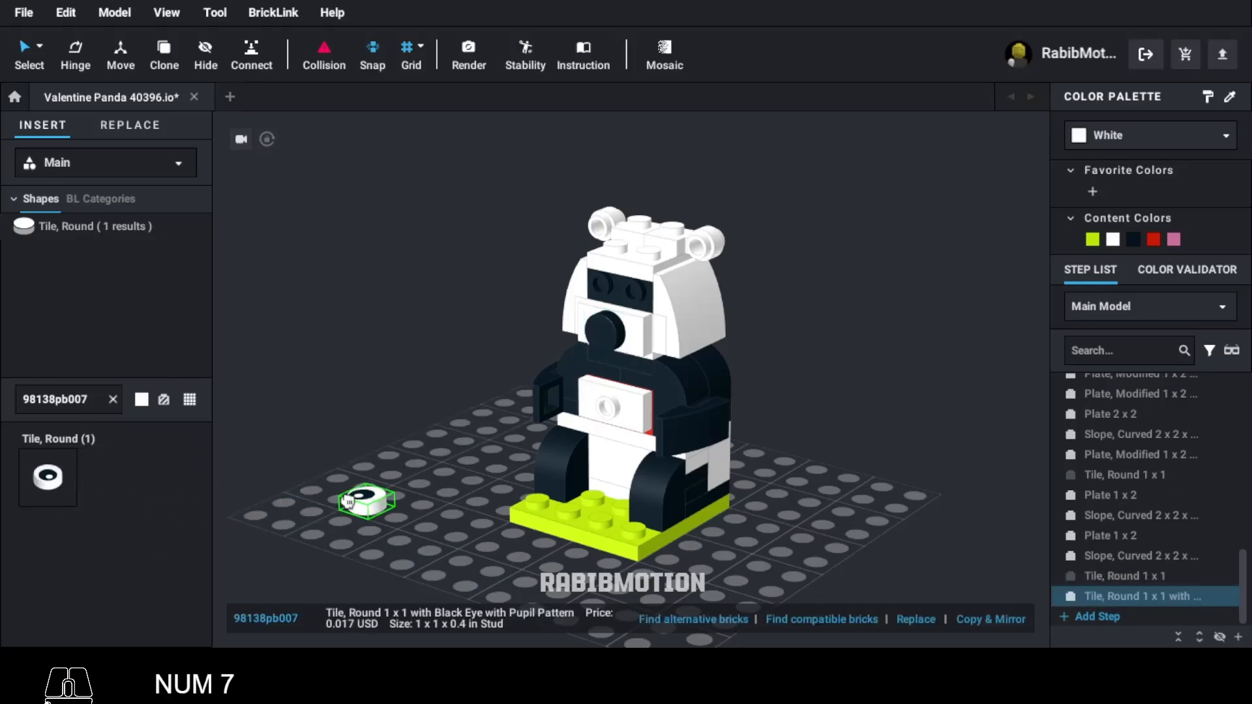
key(Down)
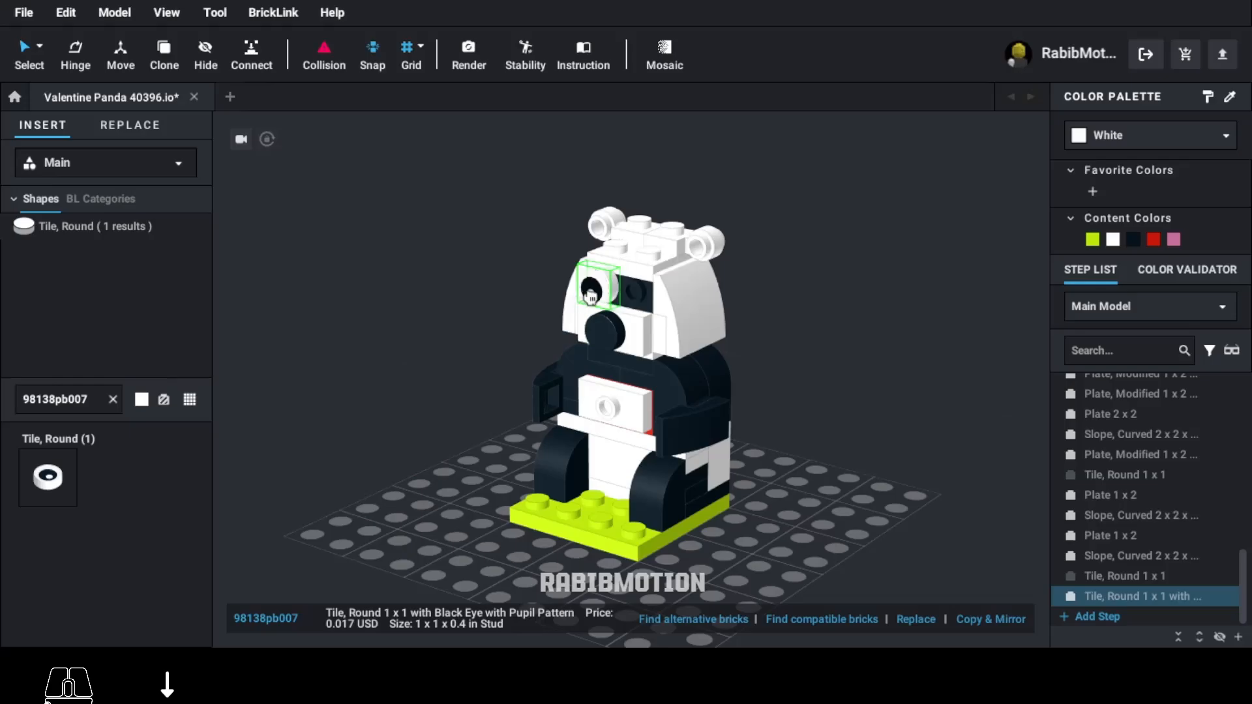
click(591, 297)
Clone the eye tile onto the other eye stud.
key(c)
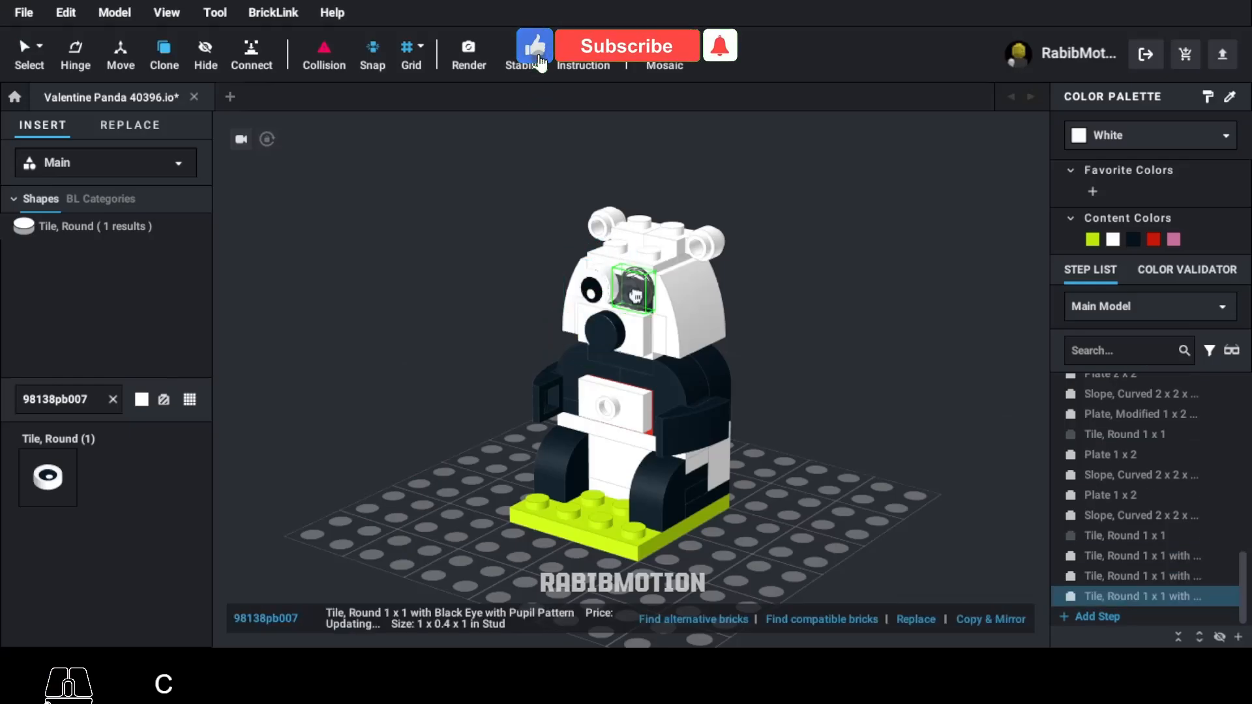
click(633, 295)
key(Escape)
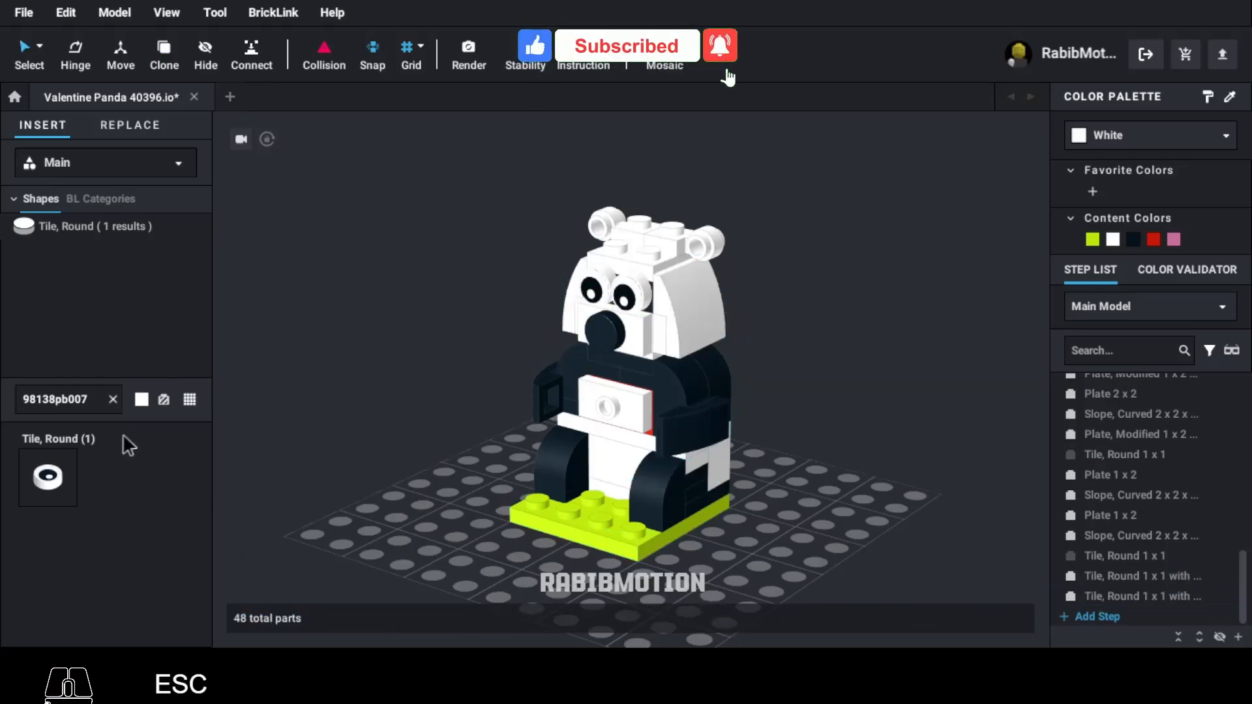
Insert heart plate 39613 beside the panda, stand it upright with studs facing forward, and rotate it so the heart points downward.
text(39)
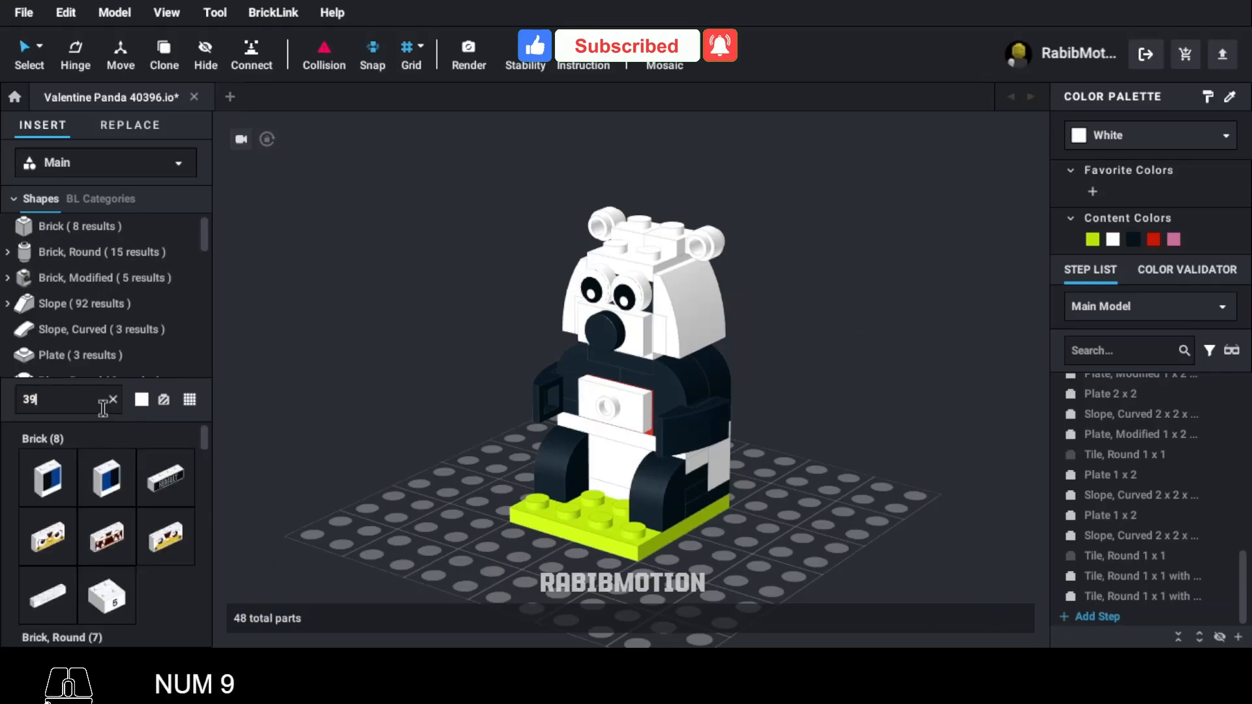
text(613)
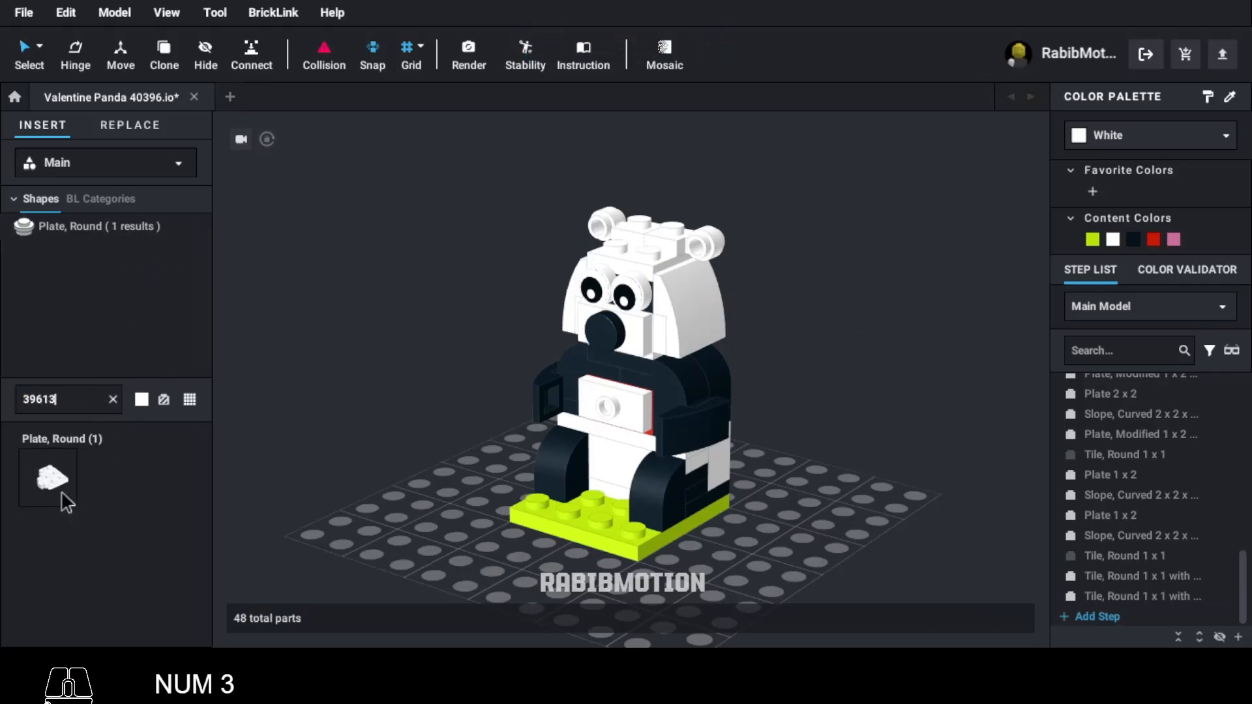
drag(62, 494, 400, 505)
key(Down)
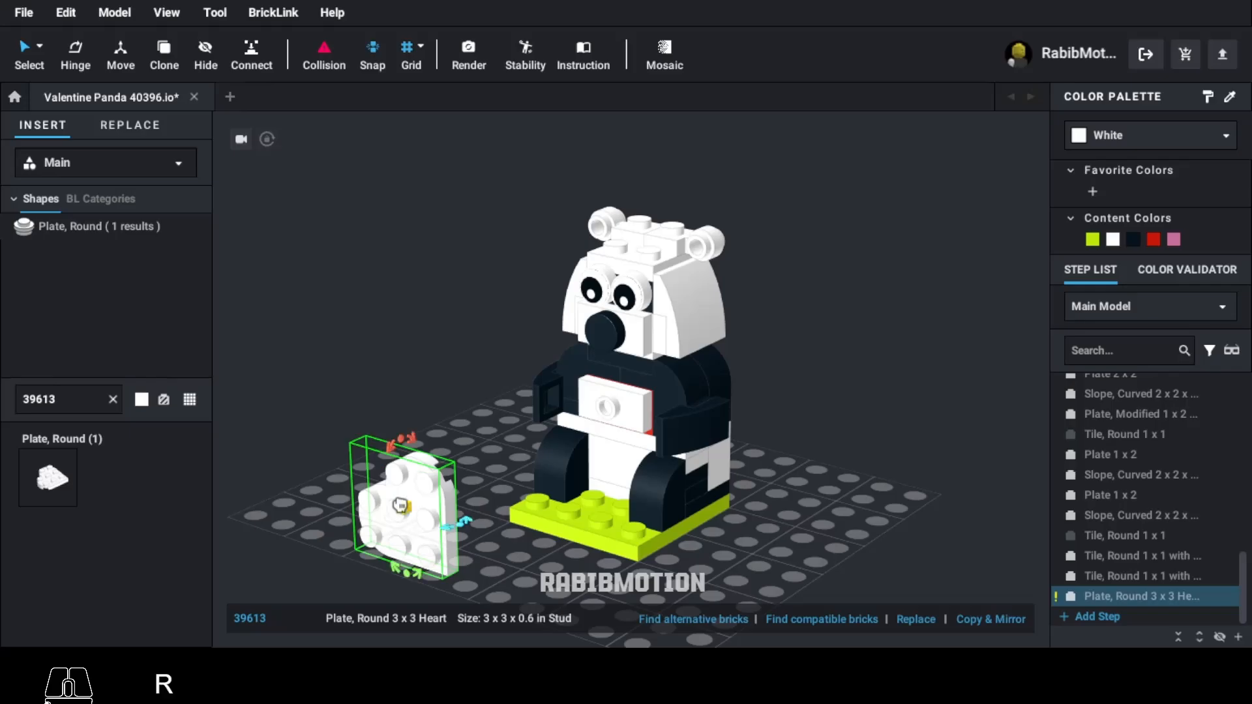
drag(400, 505, 418, 485)
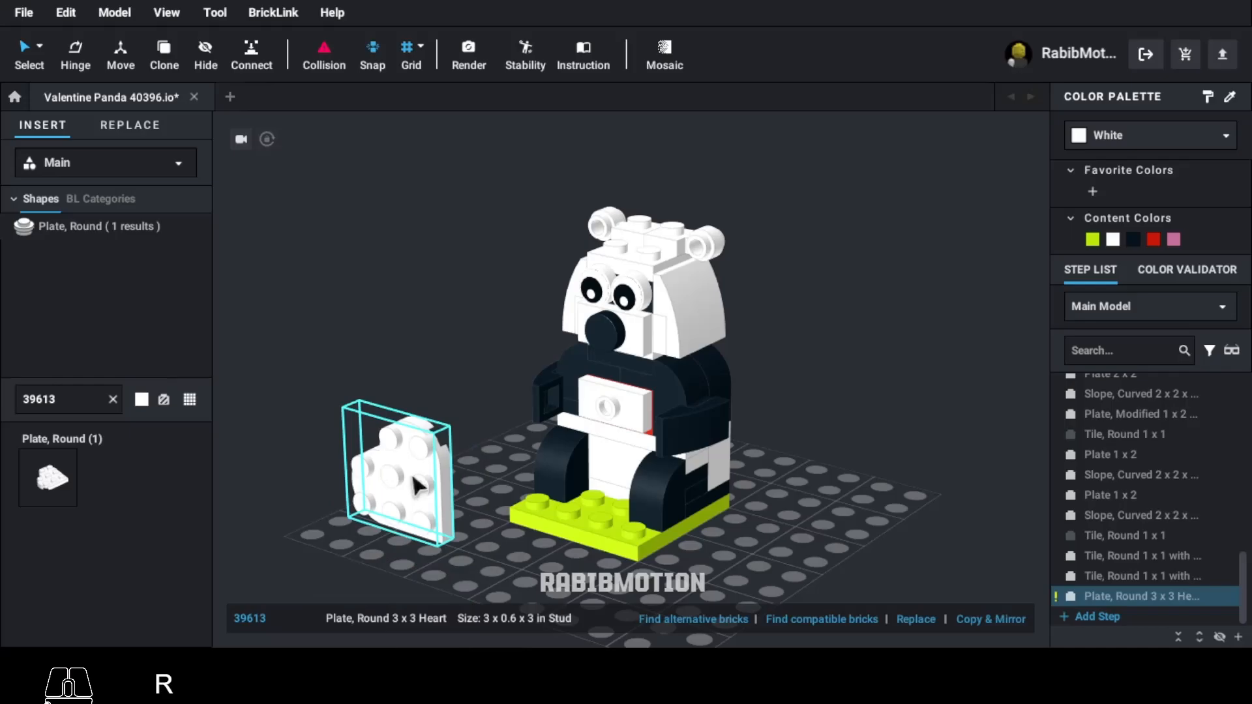
click(407, 543)
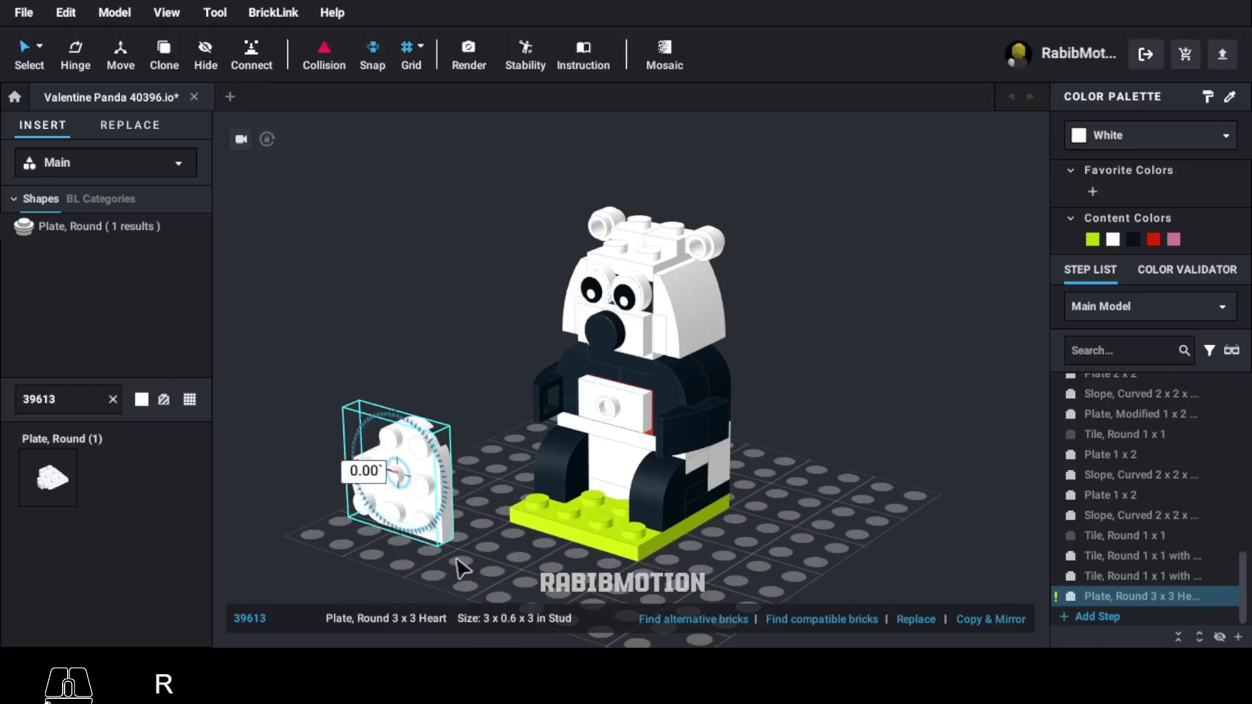
key(Right)
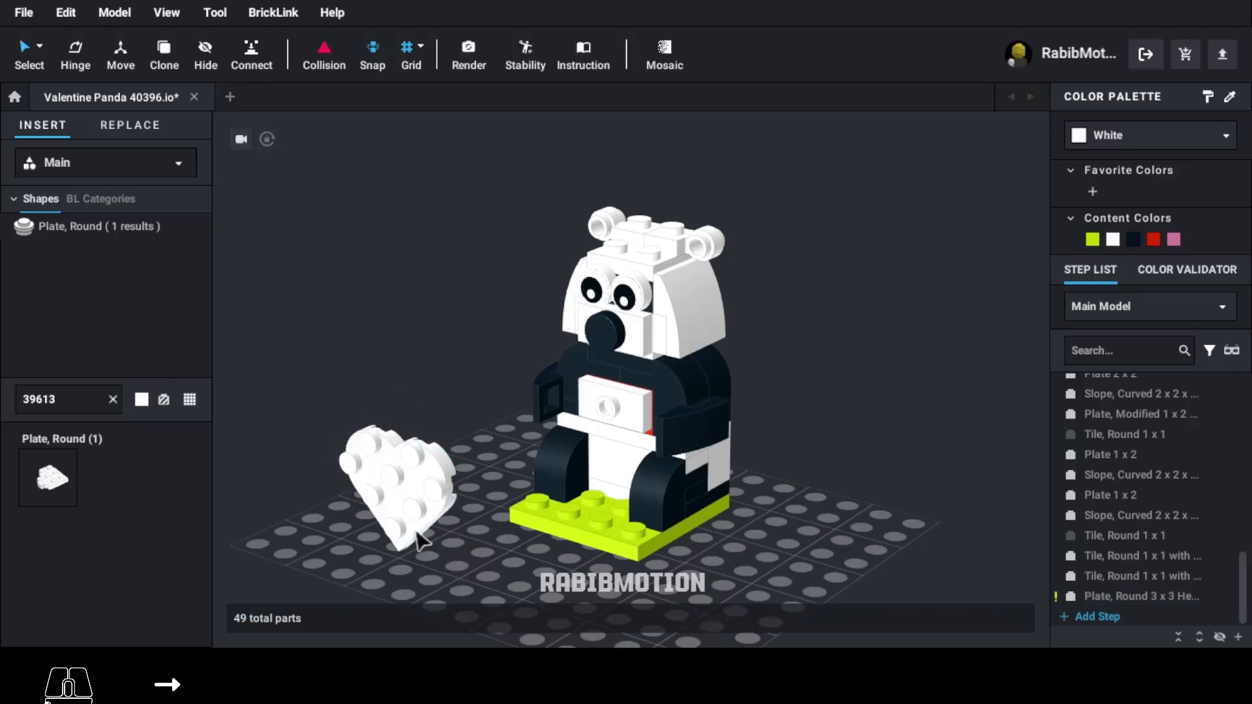
Move the heart plate in front of the panda and centre it sideways on the body.
drag(405, 512, 545, 578)
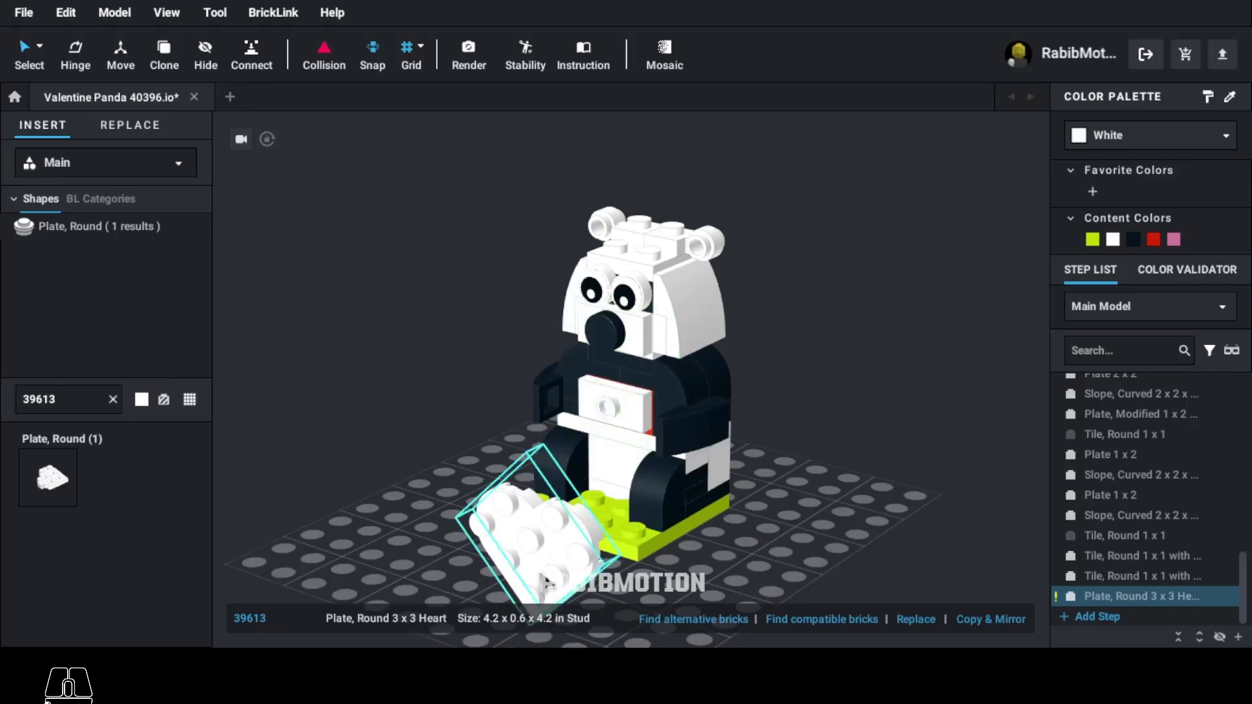
right_click(821, 568)
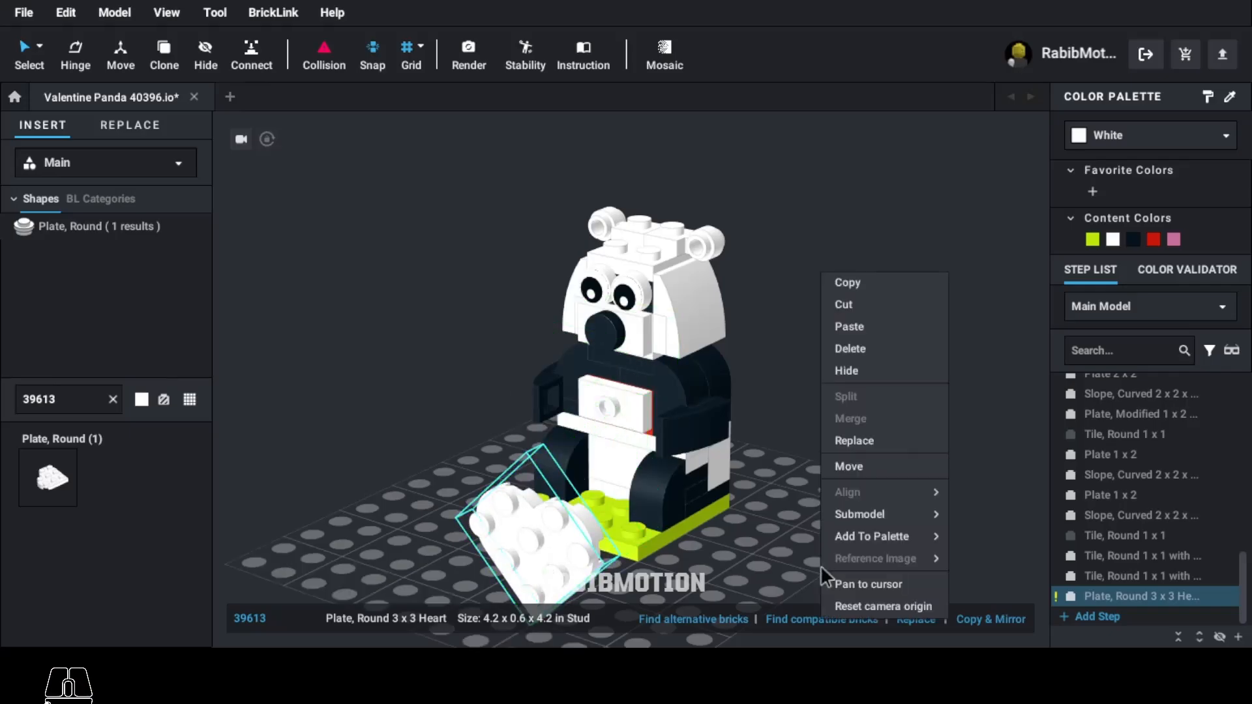
click(724, 573)
right_drag(724, 573, 588, 554)
click(740, 563)
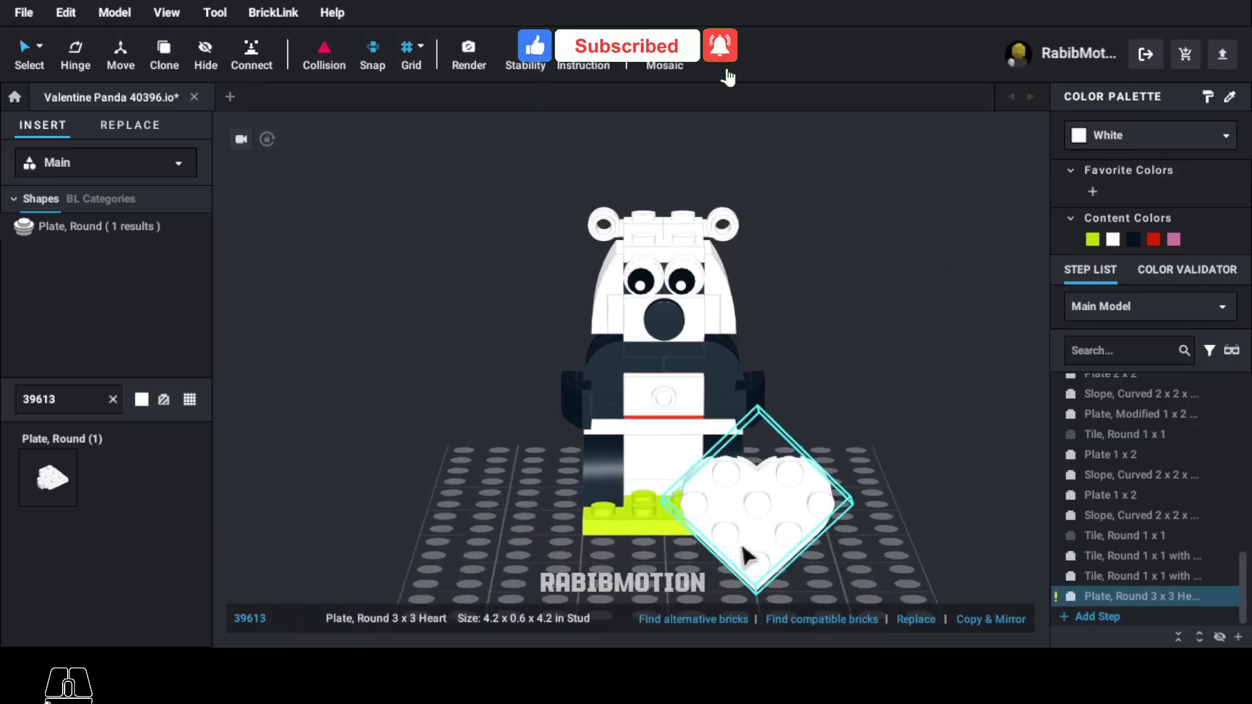
key(a)
key(a)
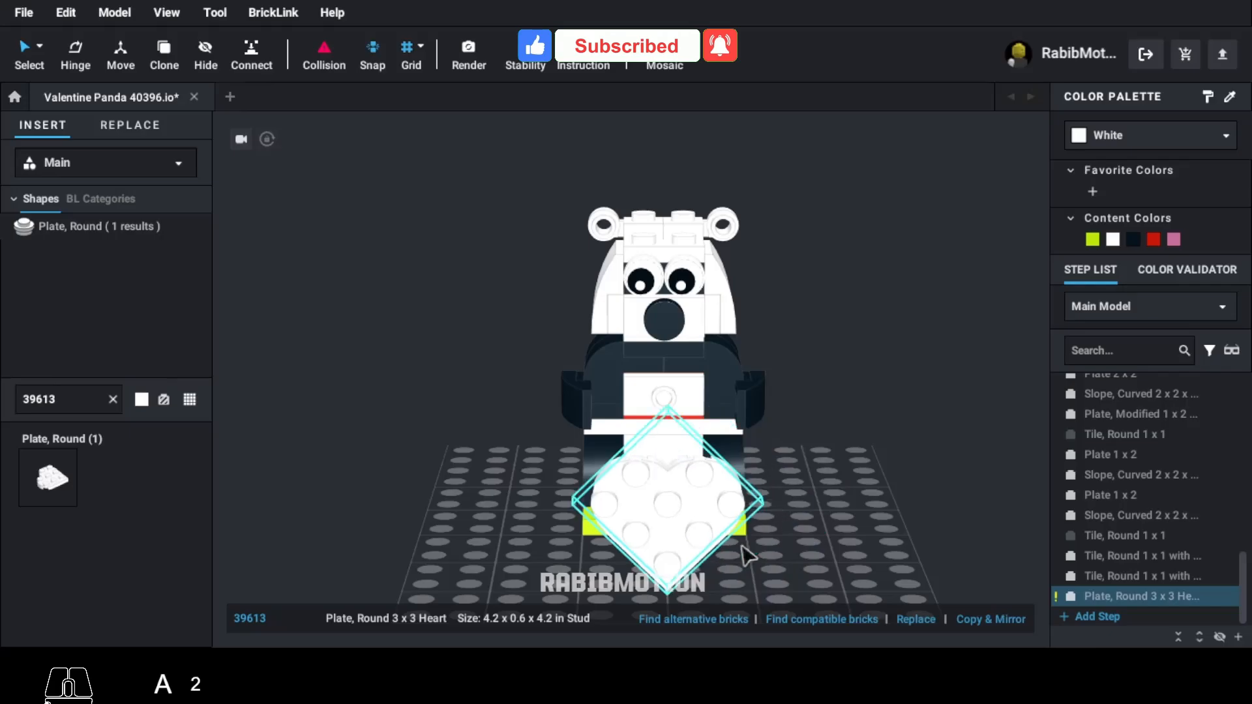
Raise the heart plate off the ground and shift it back until it sits close in front of the body.
right_click(790, 539)
right_drag(759, 547, 724, 548)
key(w)
key(w)
key(d)
key(d)
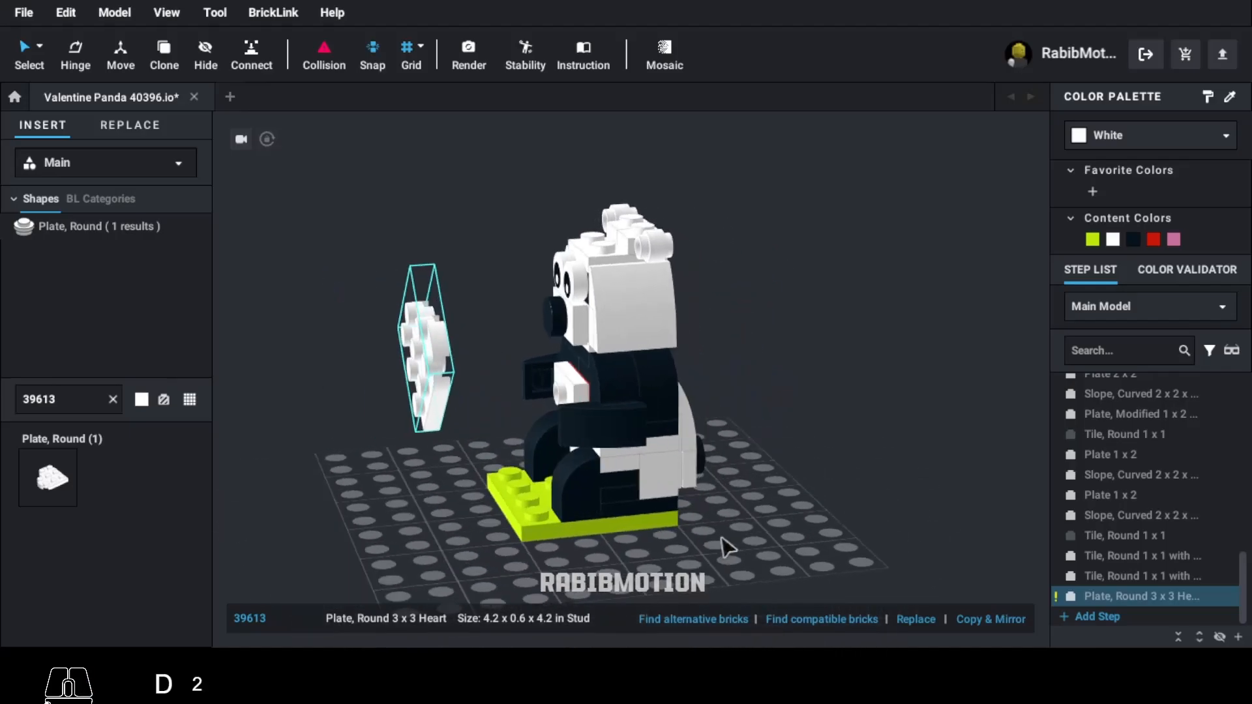
key(d)
key(d)
key(d)
key(d)
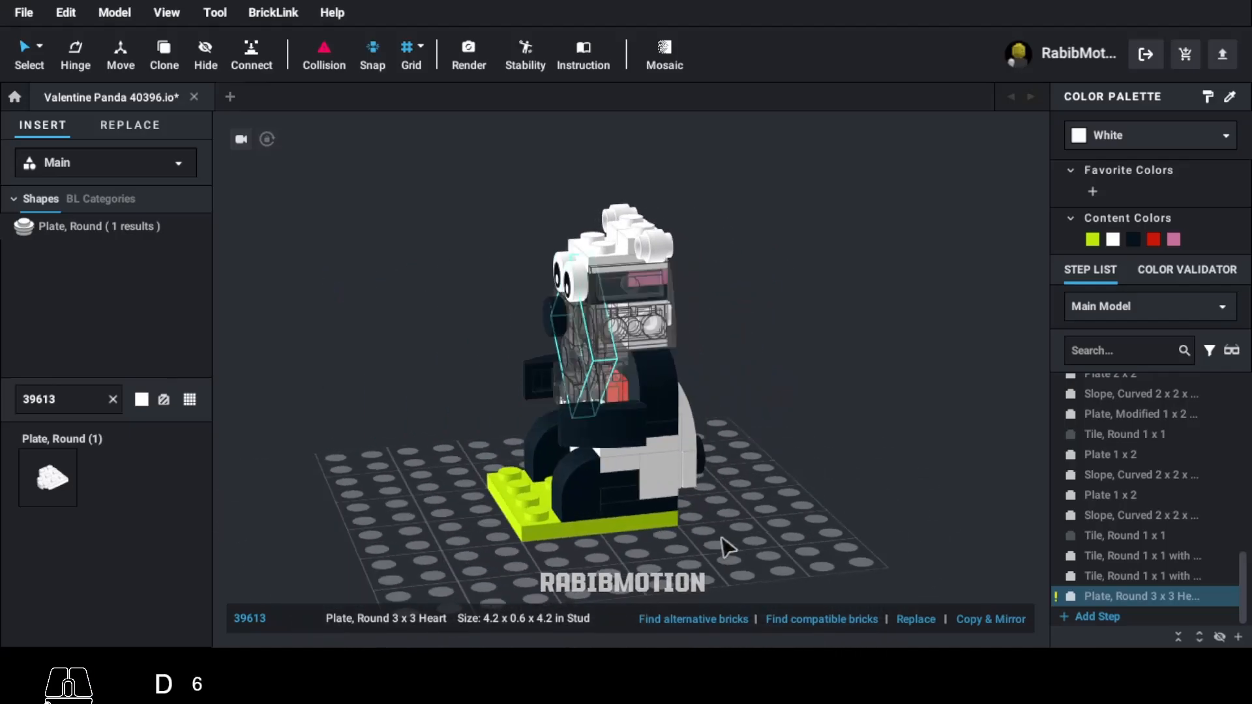
key(a)
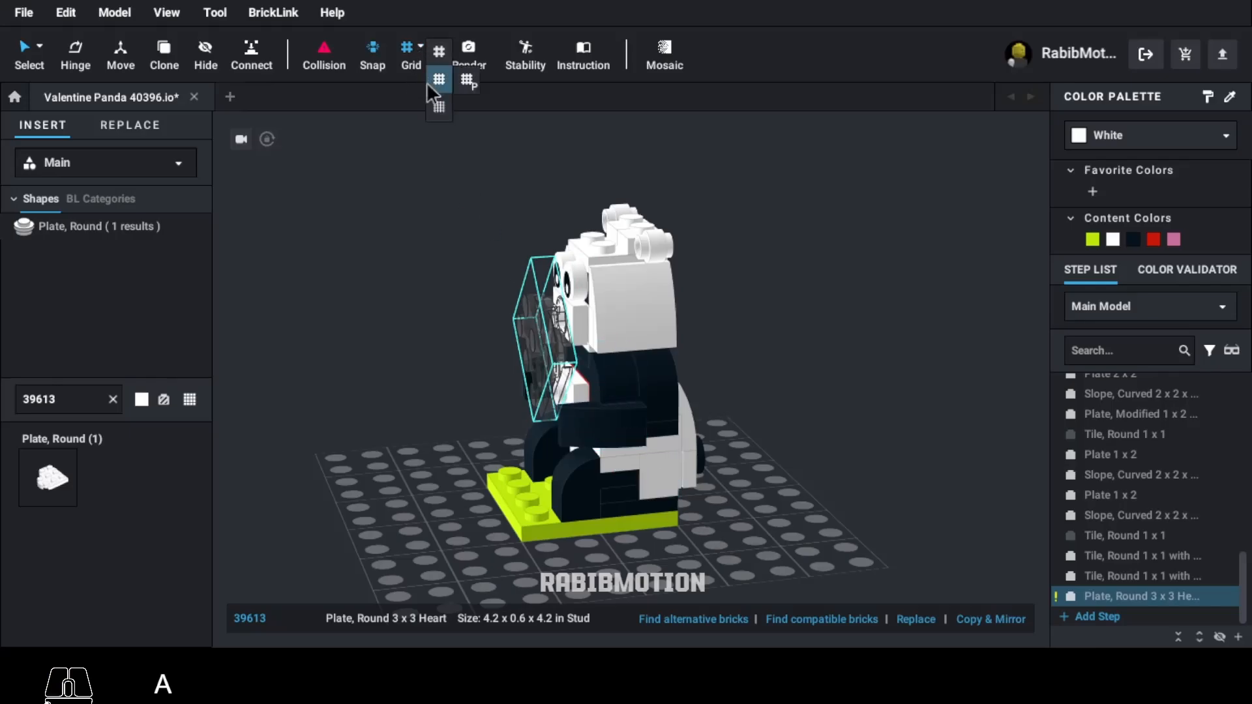
Switch to a finer grid and adjust the heart plate's height to line up with the panda's chest.
mouse_move(994, 392)
right_down()
mouse_move(976, 391)
mouse_move(993, 384)
right_up()
key(s)
key(s)
key(s)
key(s)
key(s)
key(s)
key(s)
key(s)
key(s)
key(s)
key(s)
key(s)
key(s)
key(s)
key(s)
key(s)
key(s)
key(s)
key(s)
key(s)
key(s)
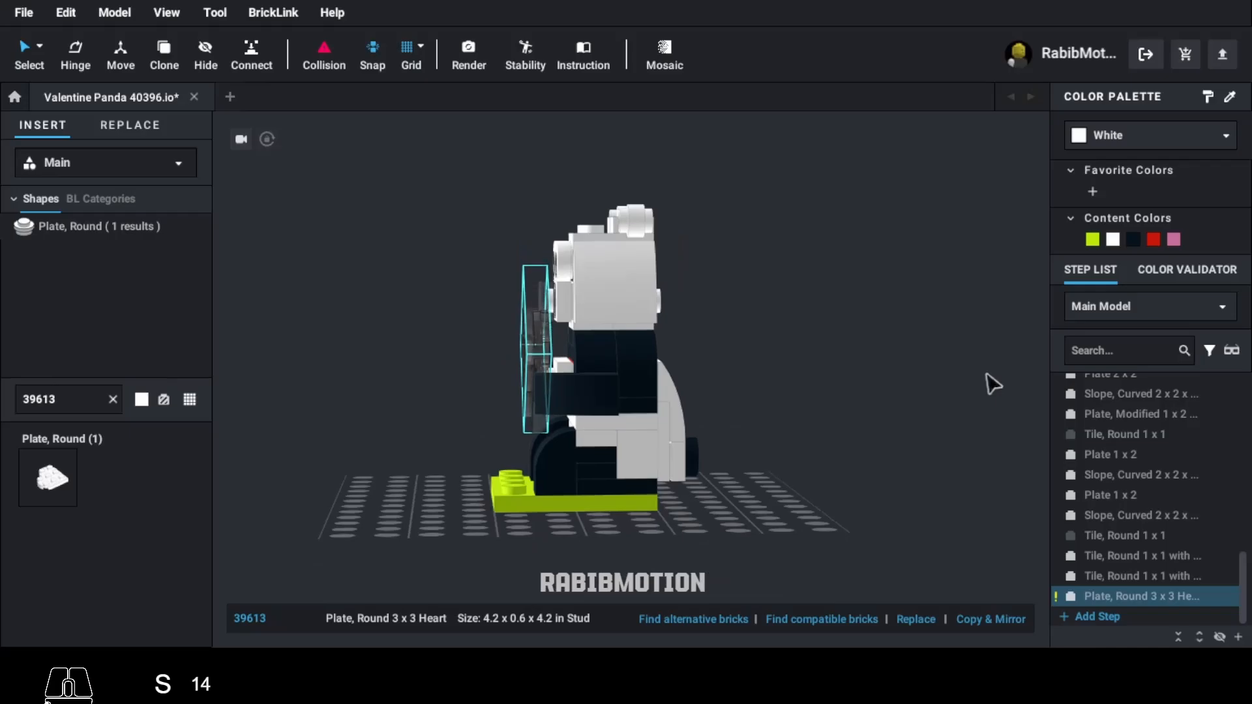
key(s)
key(s)
right_drag(846, 405, 923, 409)
key(w)
key(w)
key(w)
key(w)
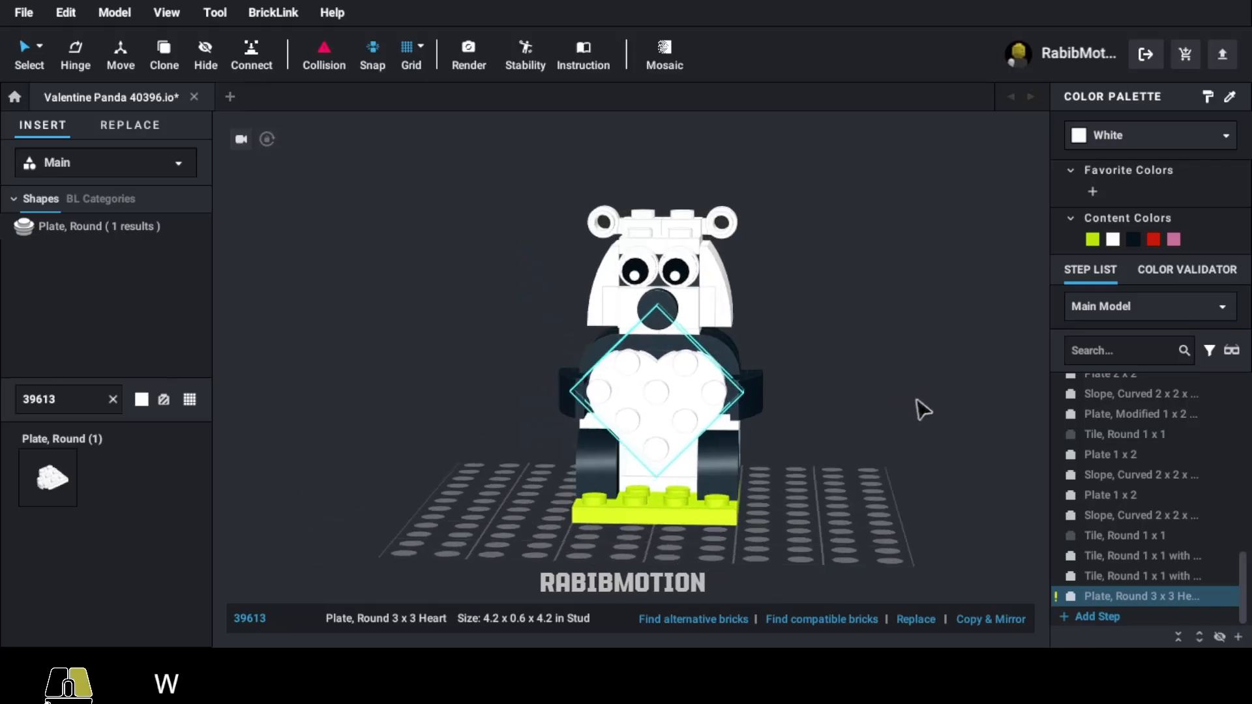
Nudge the heart plate back against the jumper stud on the chest.
right_drag(924, 409, 834, 415)
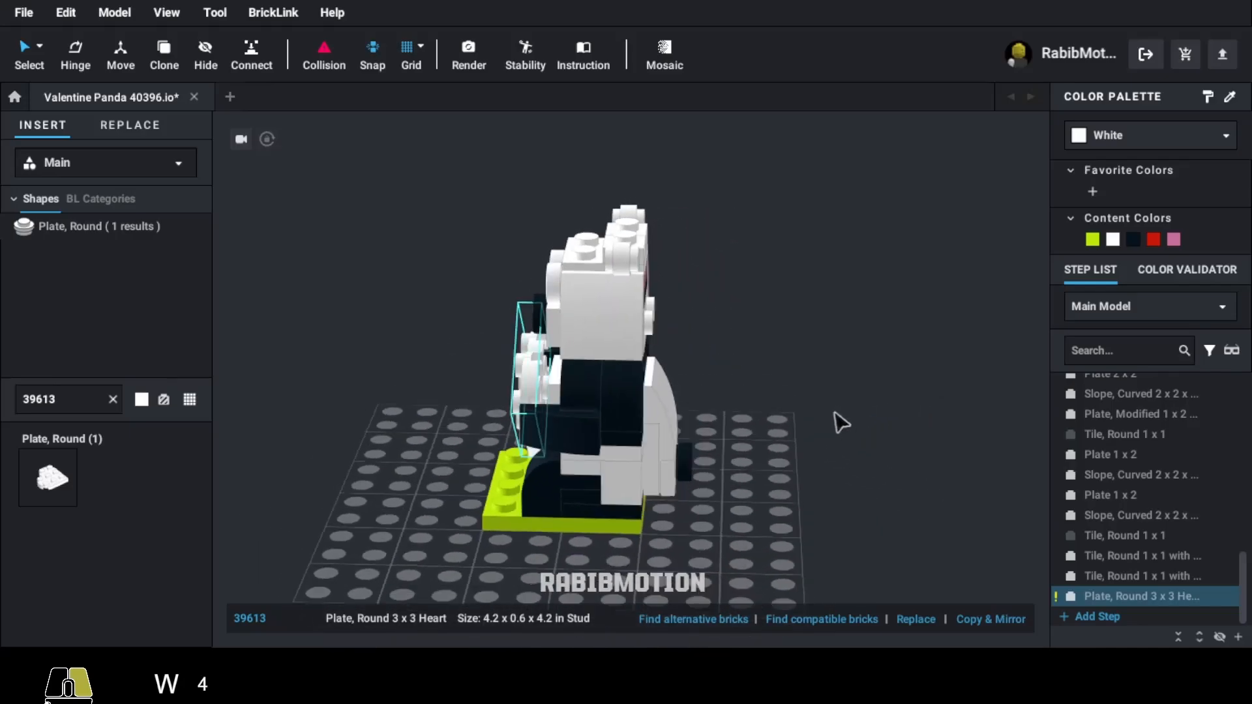
key(d)
key(d)
key(d)
right_click(834, 412)
key(d)
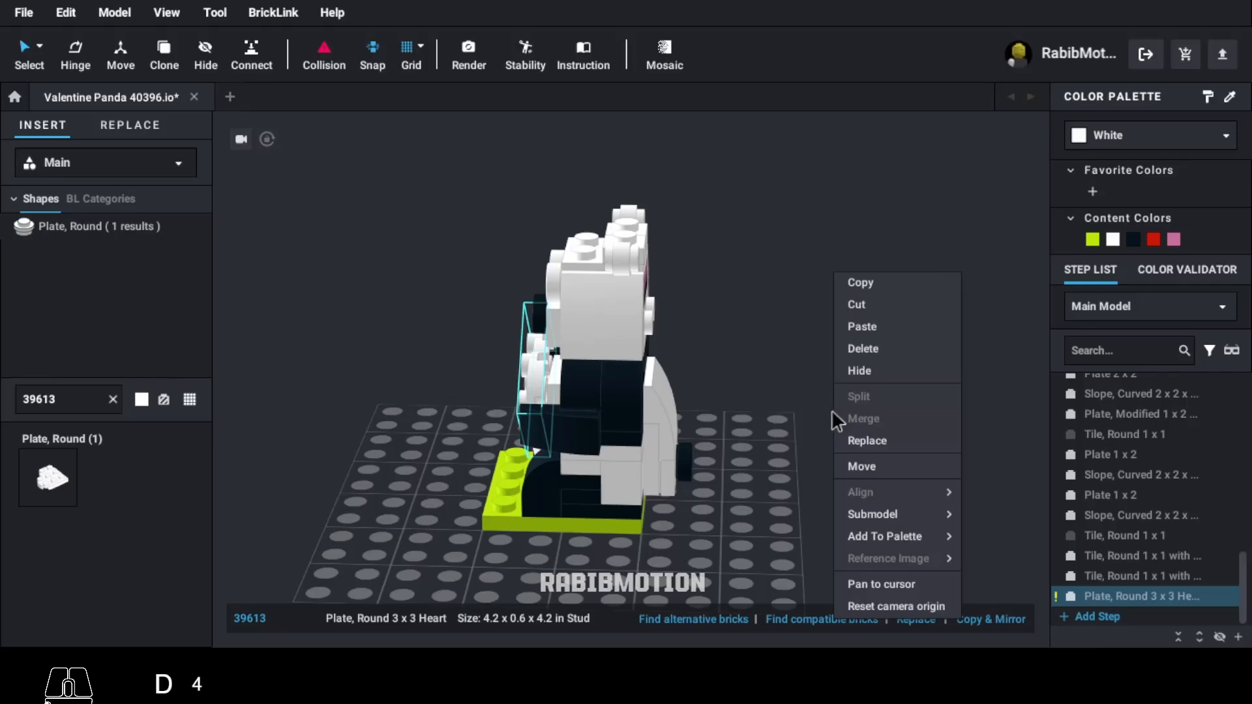
click(782, 419)
right_drag(782, 419, 833, 442)
click(763, 461)
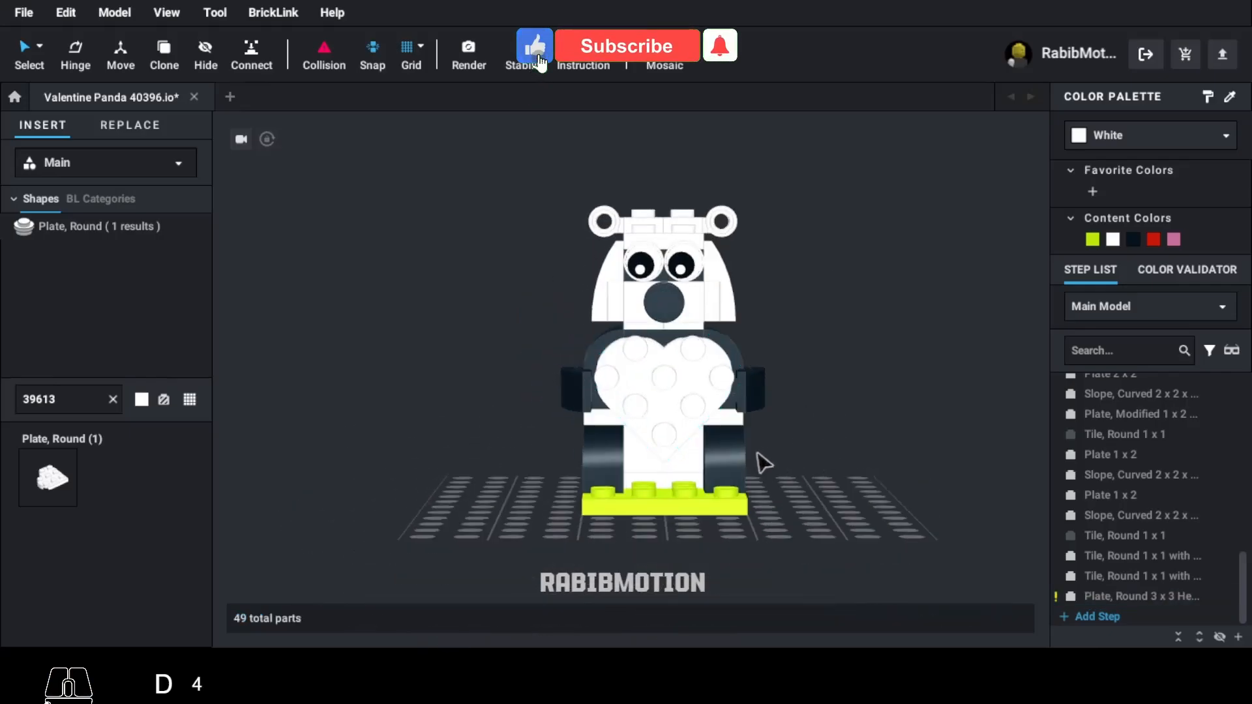
Colour the heart plate Dark Pink.
click(671, 414)
click(1173, 240)
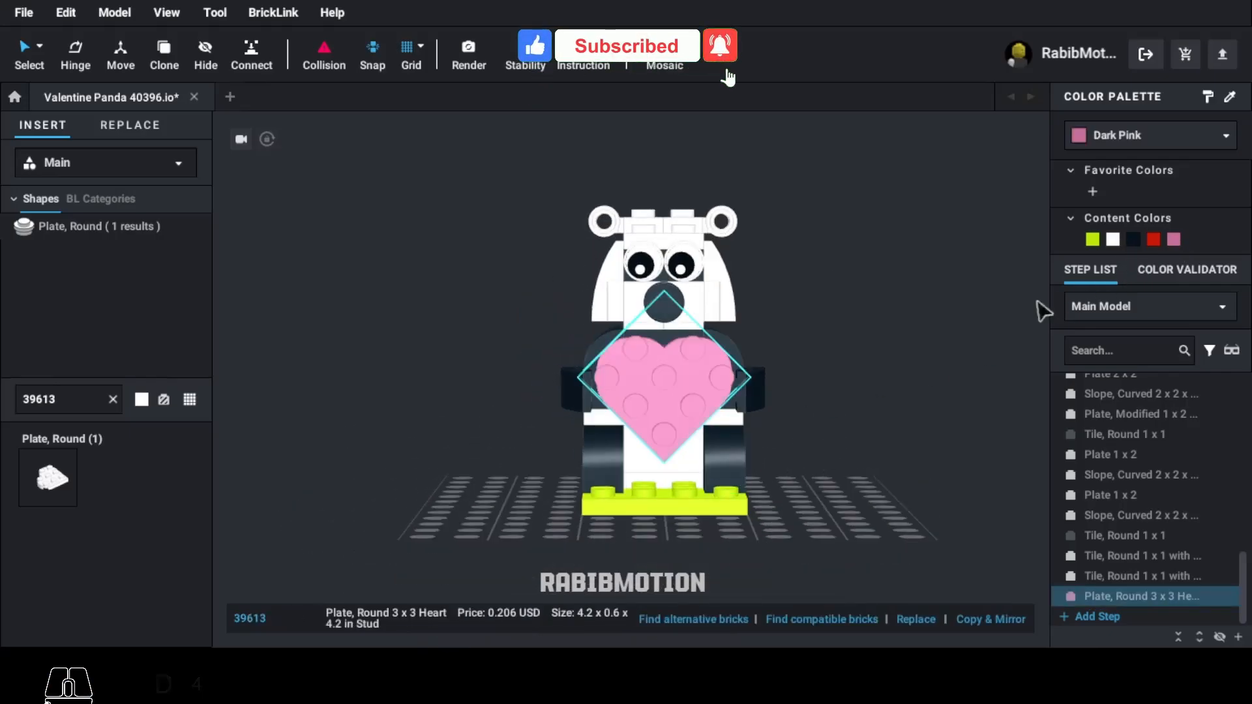
click(922, 369)
Clone the black round nose tile onto the front of both ears and delete the spare copy.
right_drag(922, 369, 908, 390)
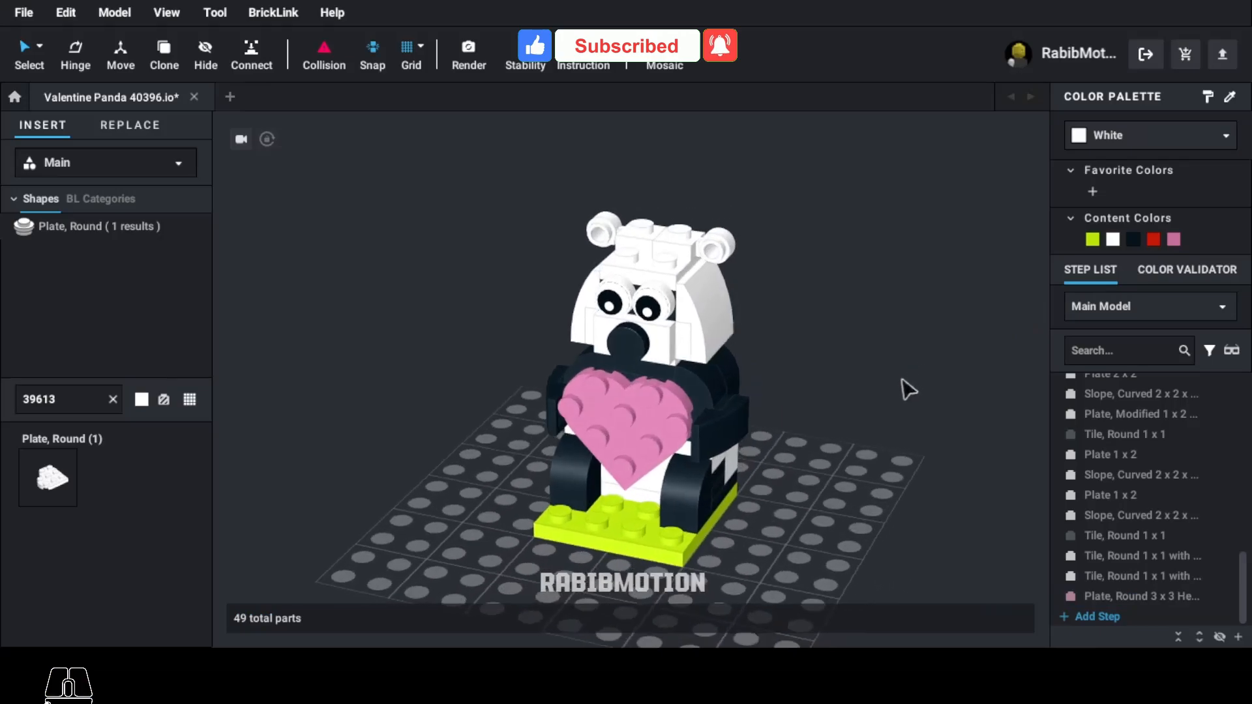
click(622, 345)
key(c)
click(603, 246)
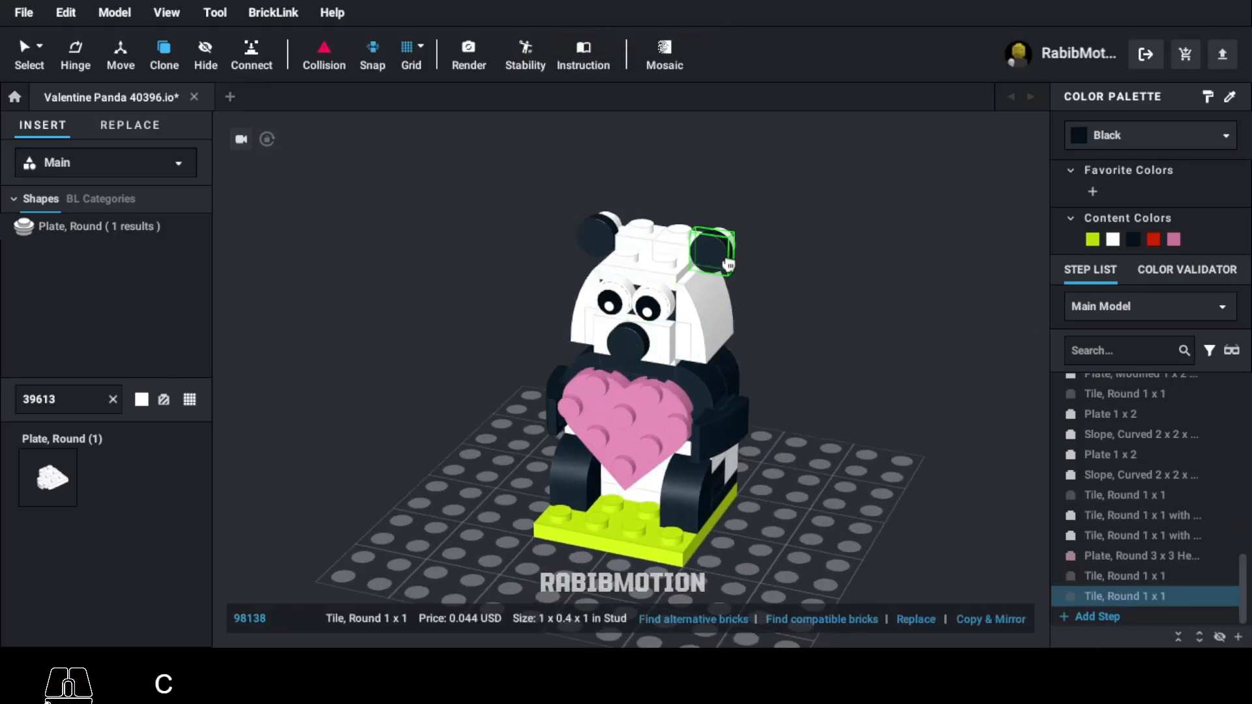
click(727, 253)
click(802, 431)
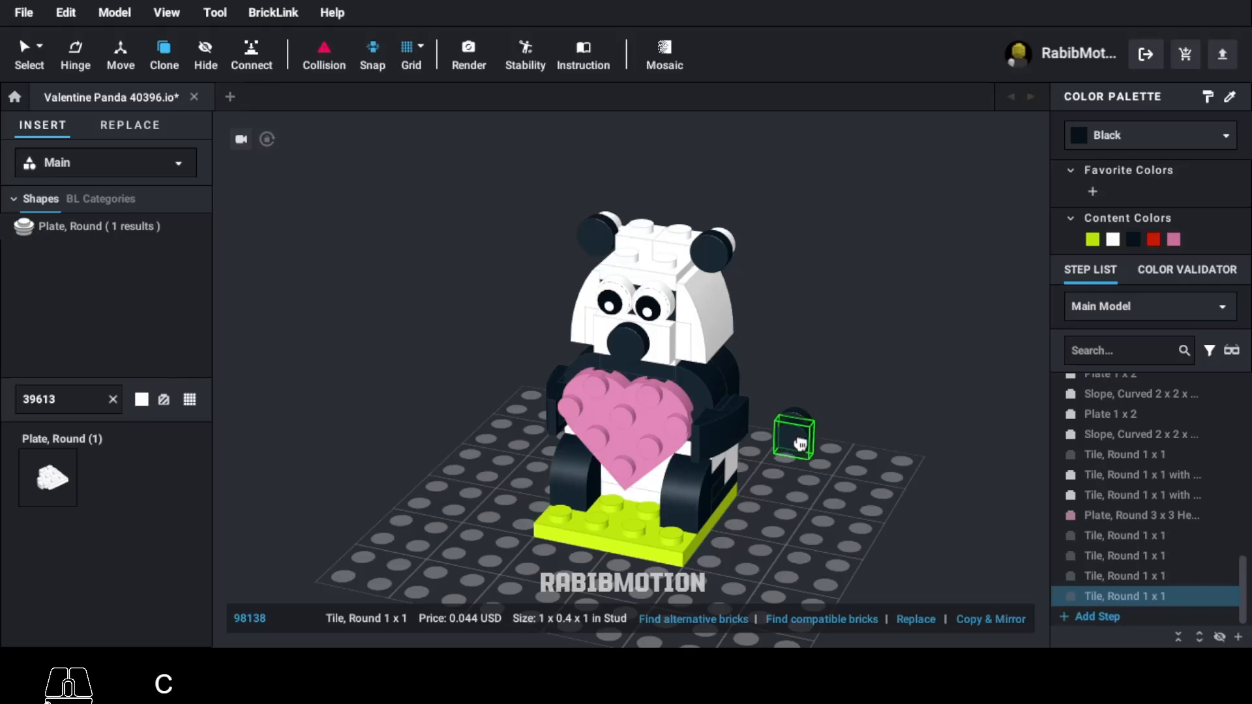
key(Escape)
click(796, 437)
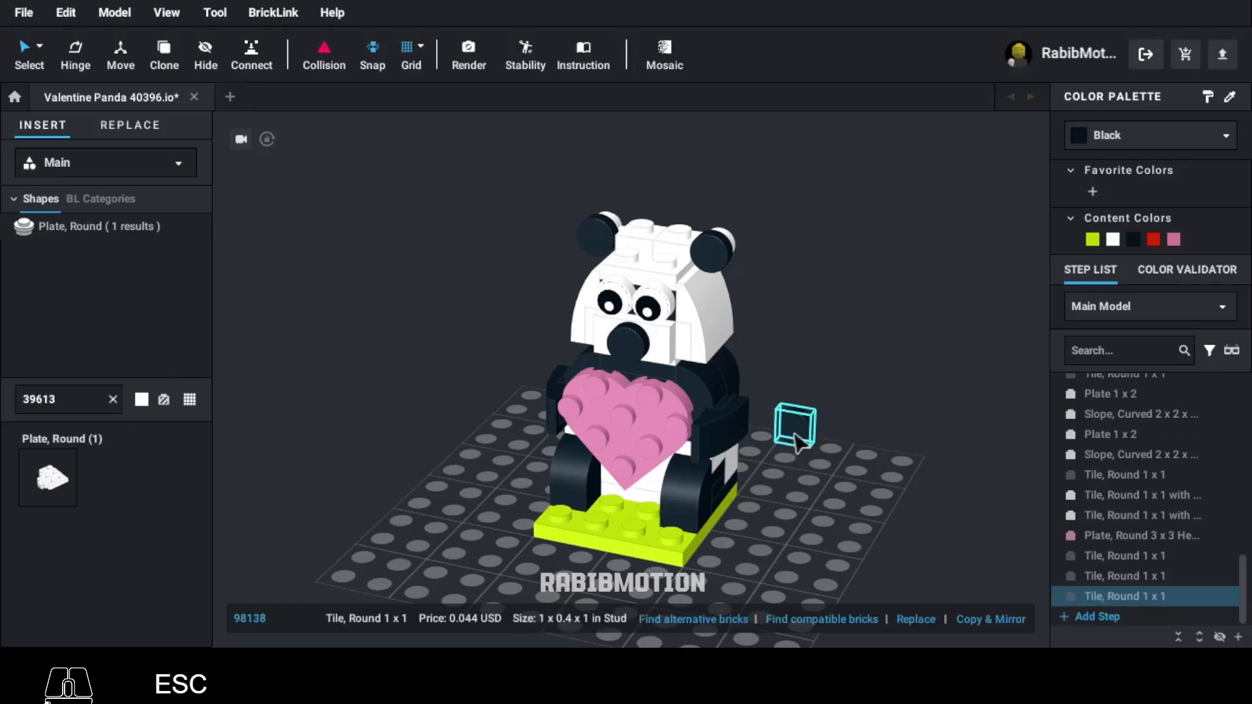
key(Delete)
Clone a cheek's curved slope and 1 x 2 plate together, rotate them a quarter turn, and place them on the back of the head.
right_drag(703, 562, 931, 558)
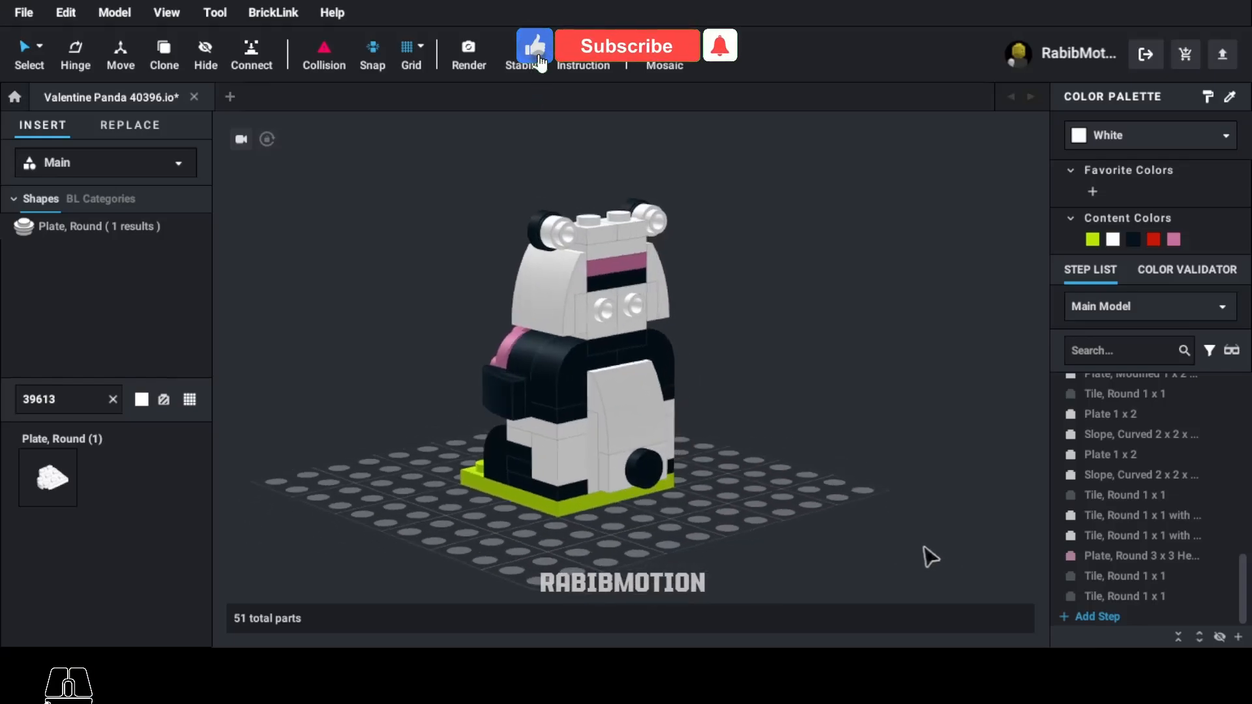
click(582, 322)
ctrl+click(564, 321)
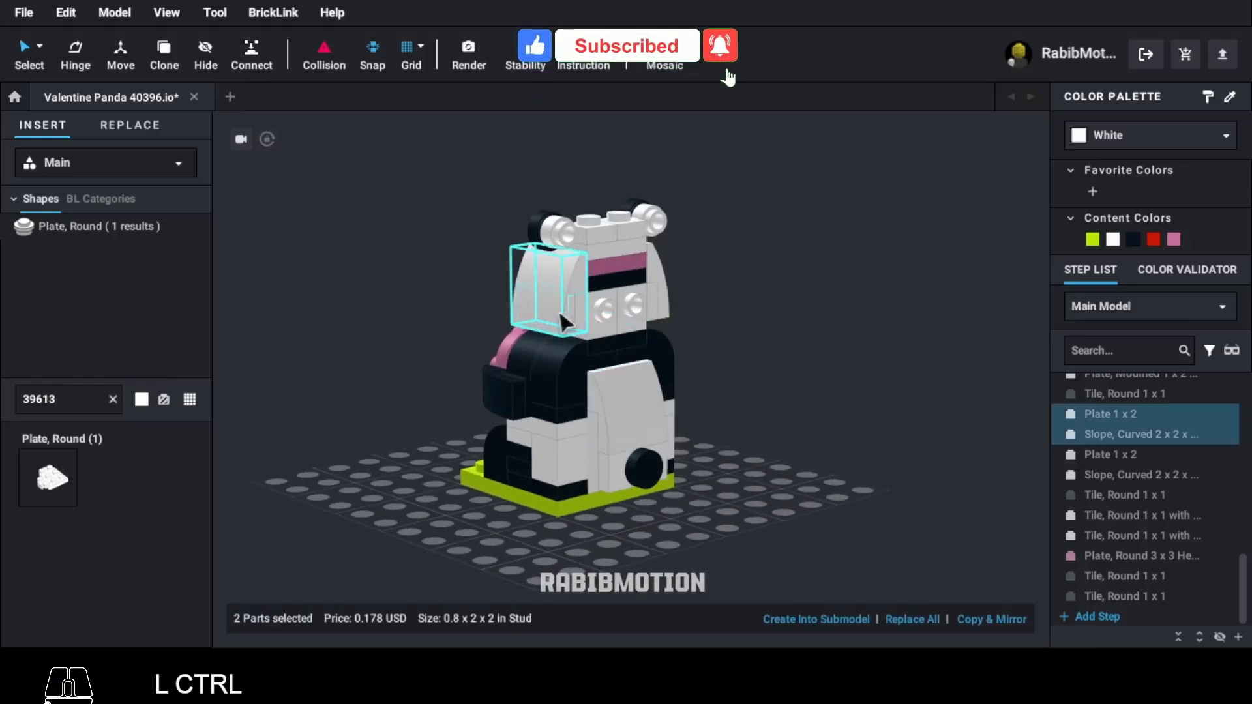
key(c)
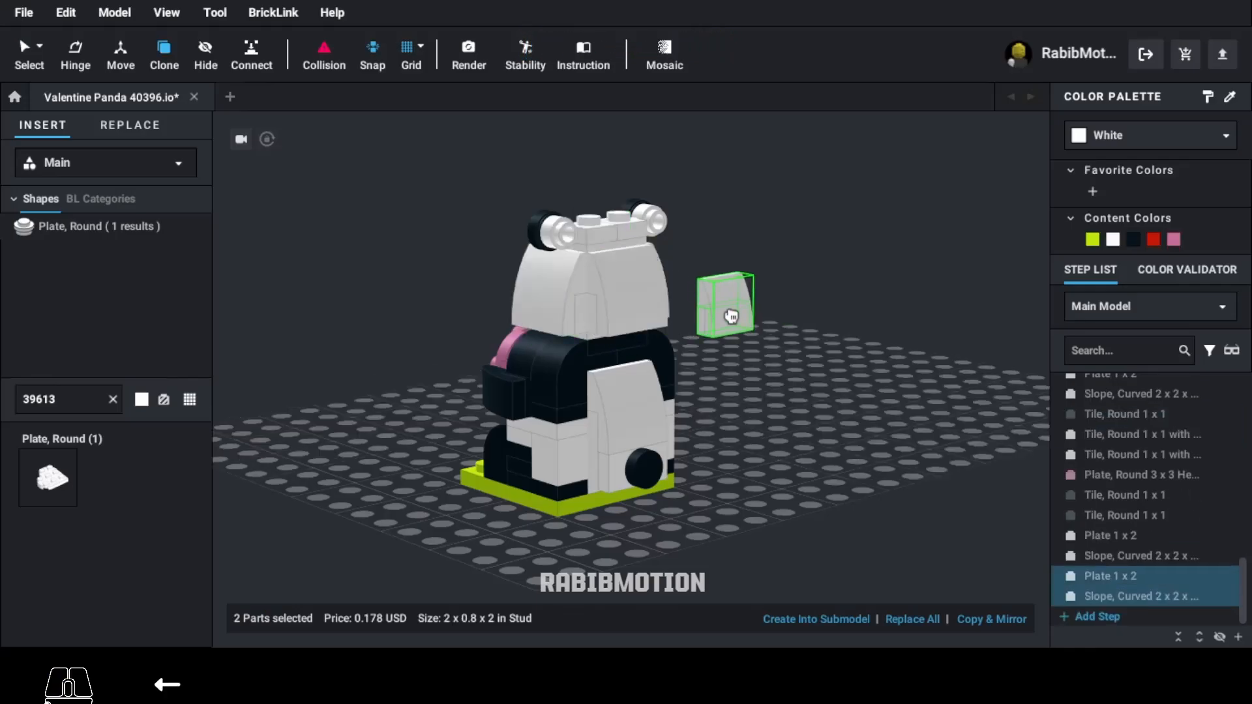
key(Escape)
right_drag(724, 502, 795, 499)
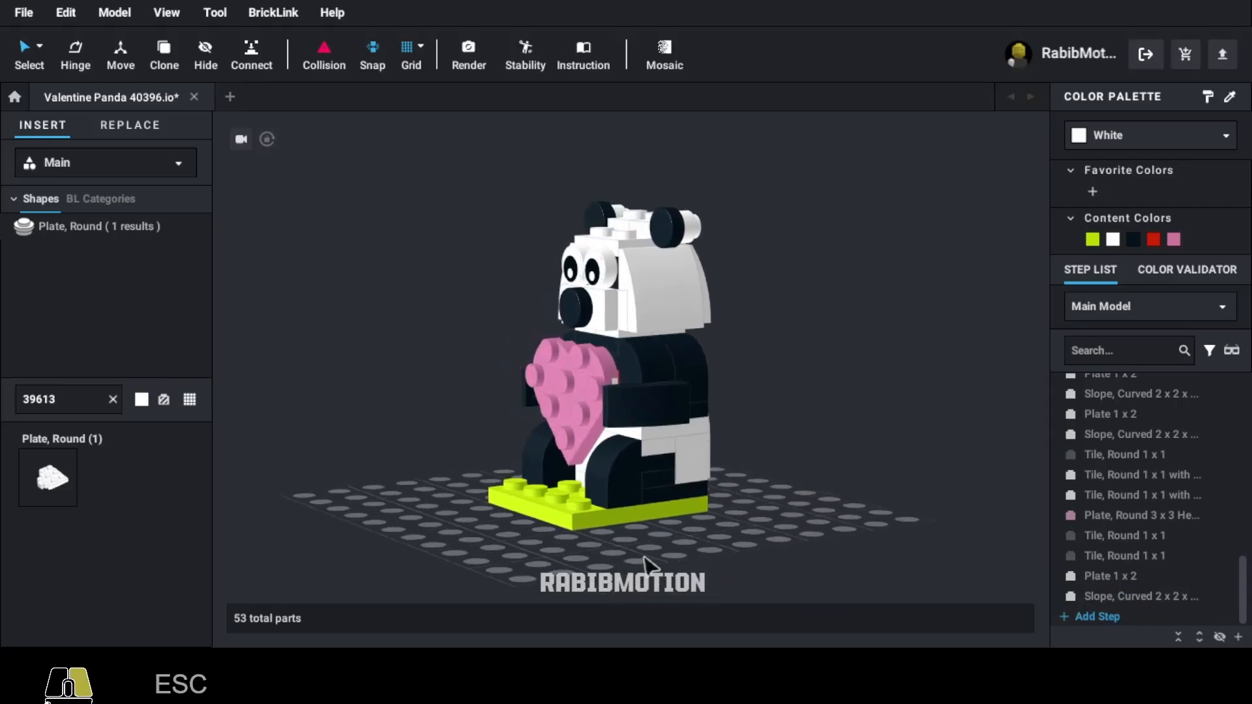
right_drag(647, 564, 691, 560)
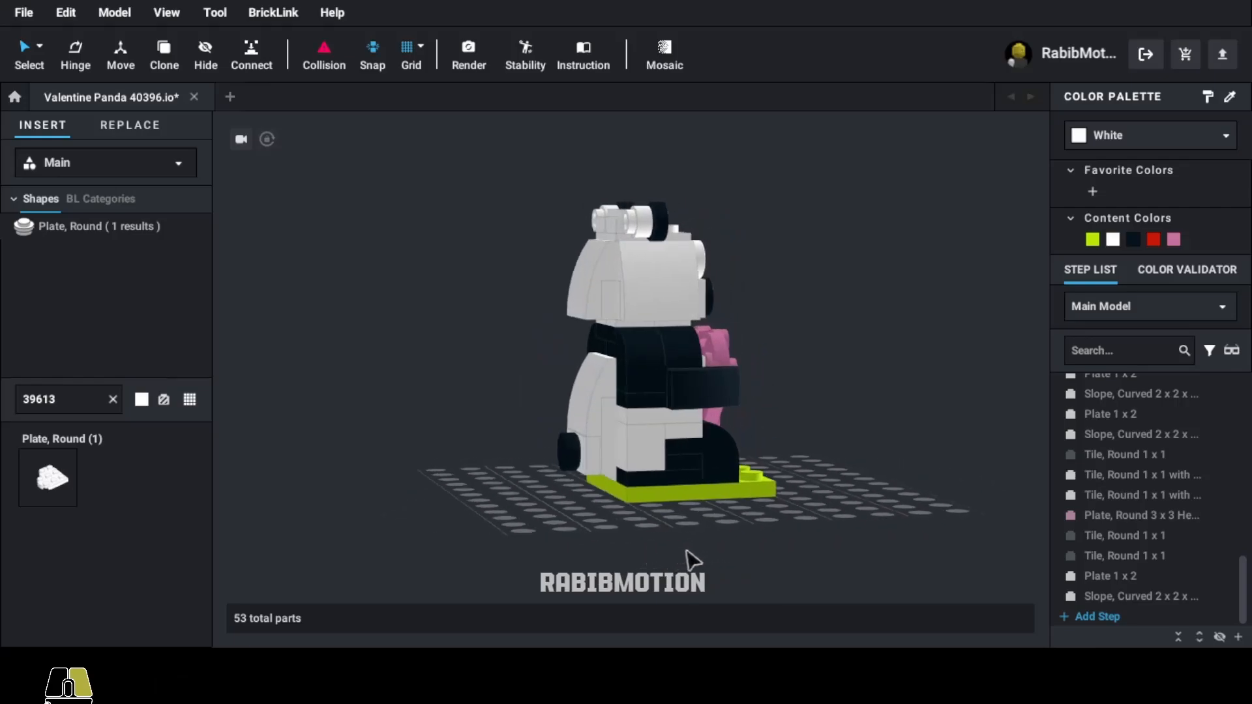
right_drag(601, 553, 652, 547)
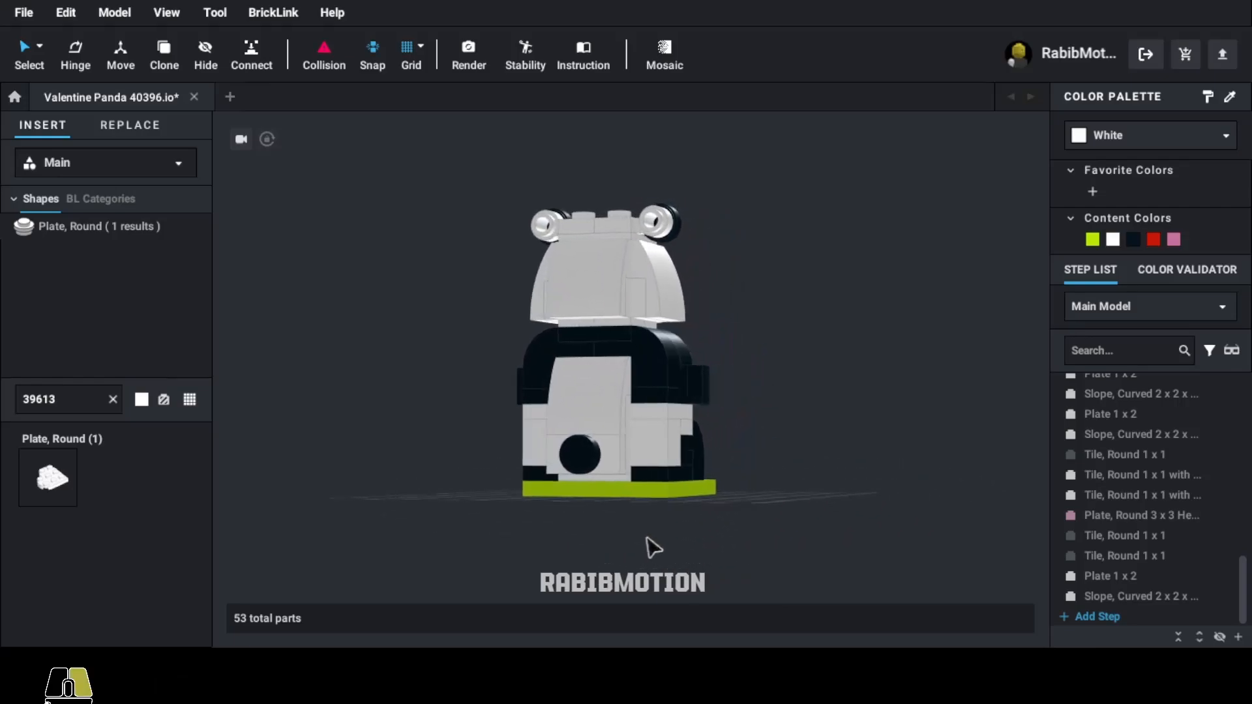
right_drag(568, 531, 724, 551)
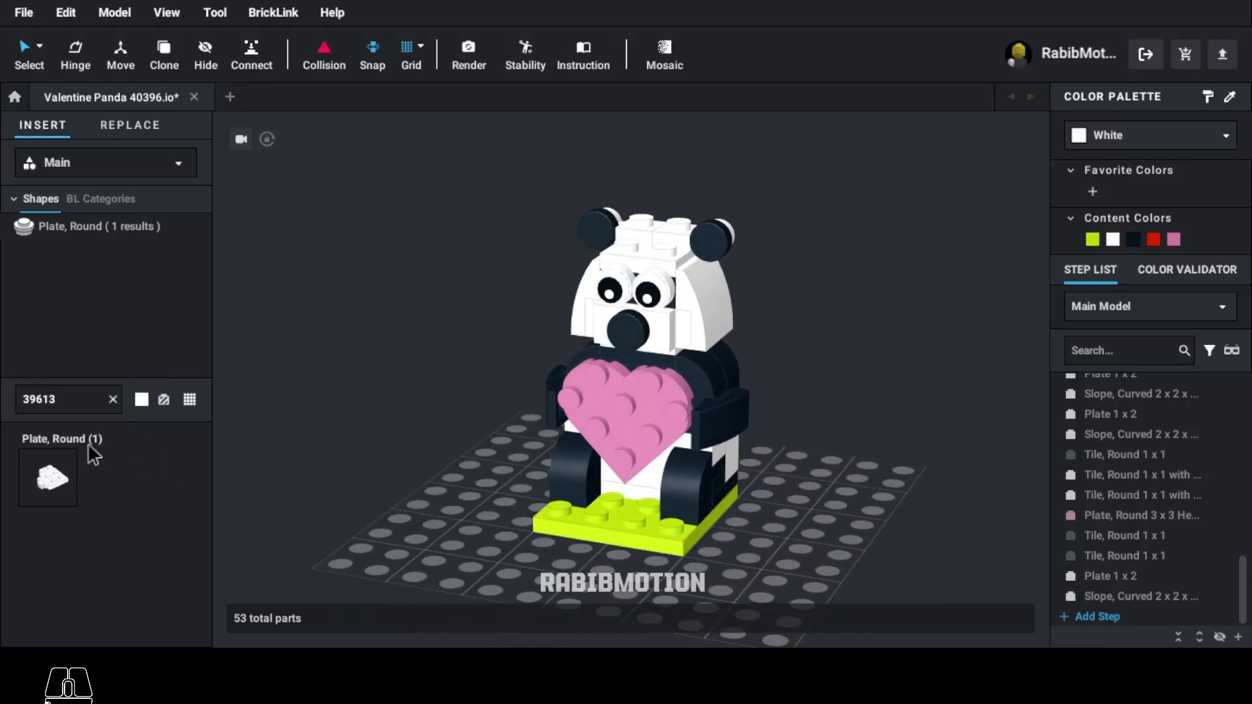